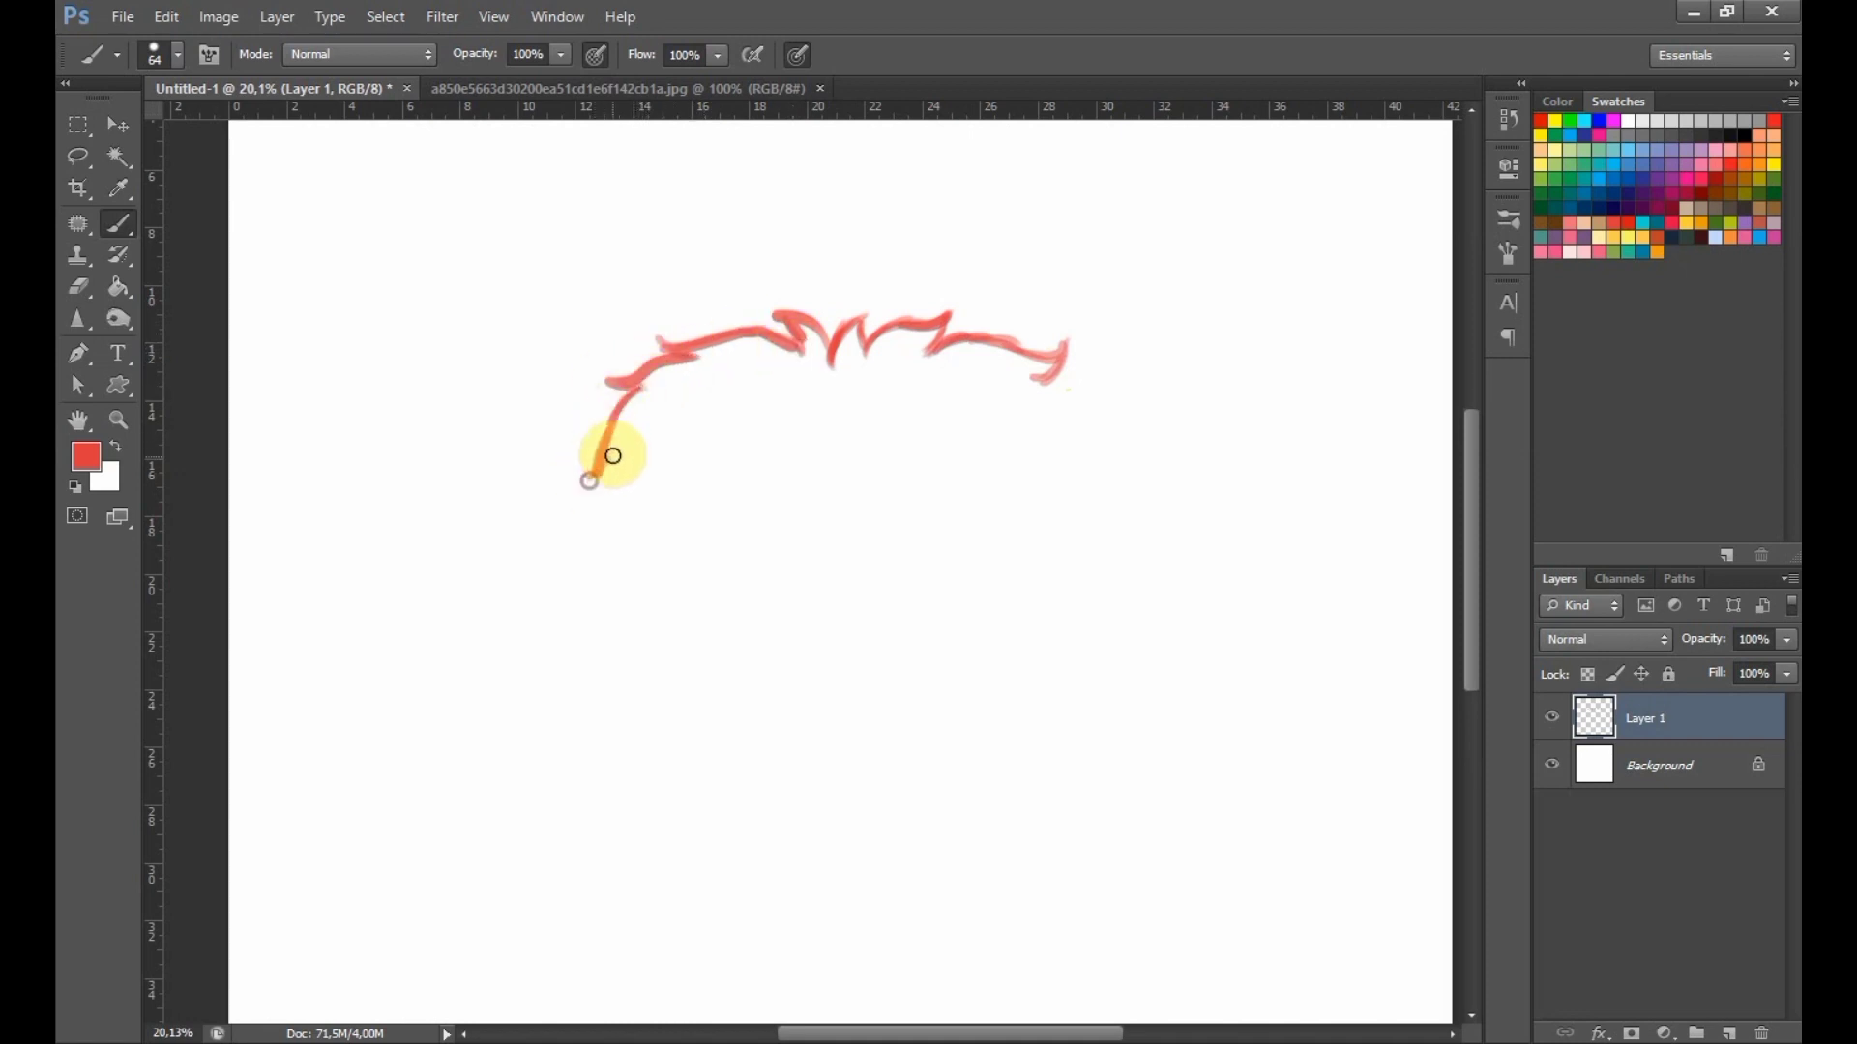
Sketch the monster's shaggy left and right body sides in red, redrawing the right side's fur tufts.
{"action": "mouse_move", "coordinate": [645, 399]}
{"action": "left_mouse_down"}
{"action": "mouse_move", "coordinate": [603, 540]}
{"action": "mouse_move", "coordinate": [614, 771]}
{"action": "mouse_move", "coordinate": [637, 691]}
{"action": "left_mouse_up"}
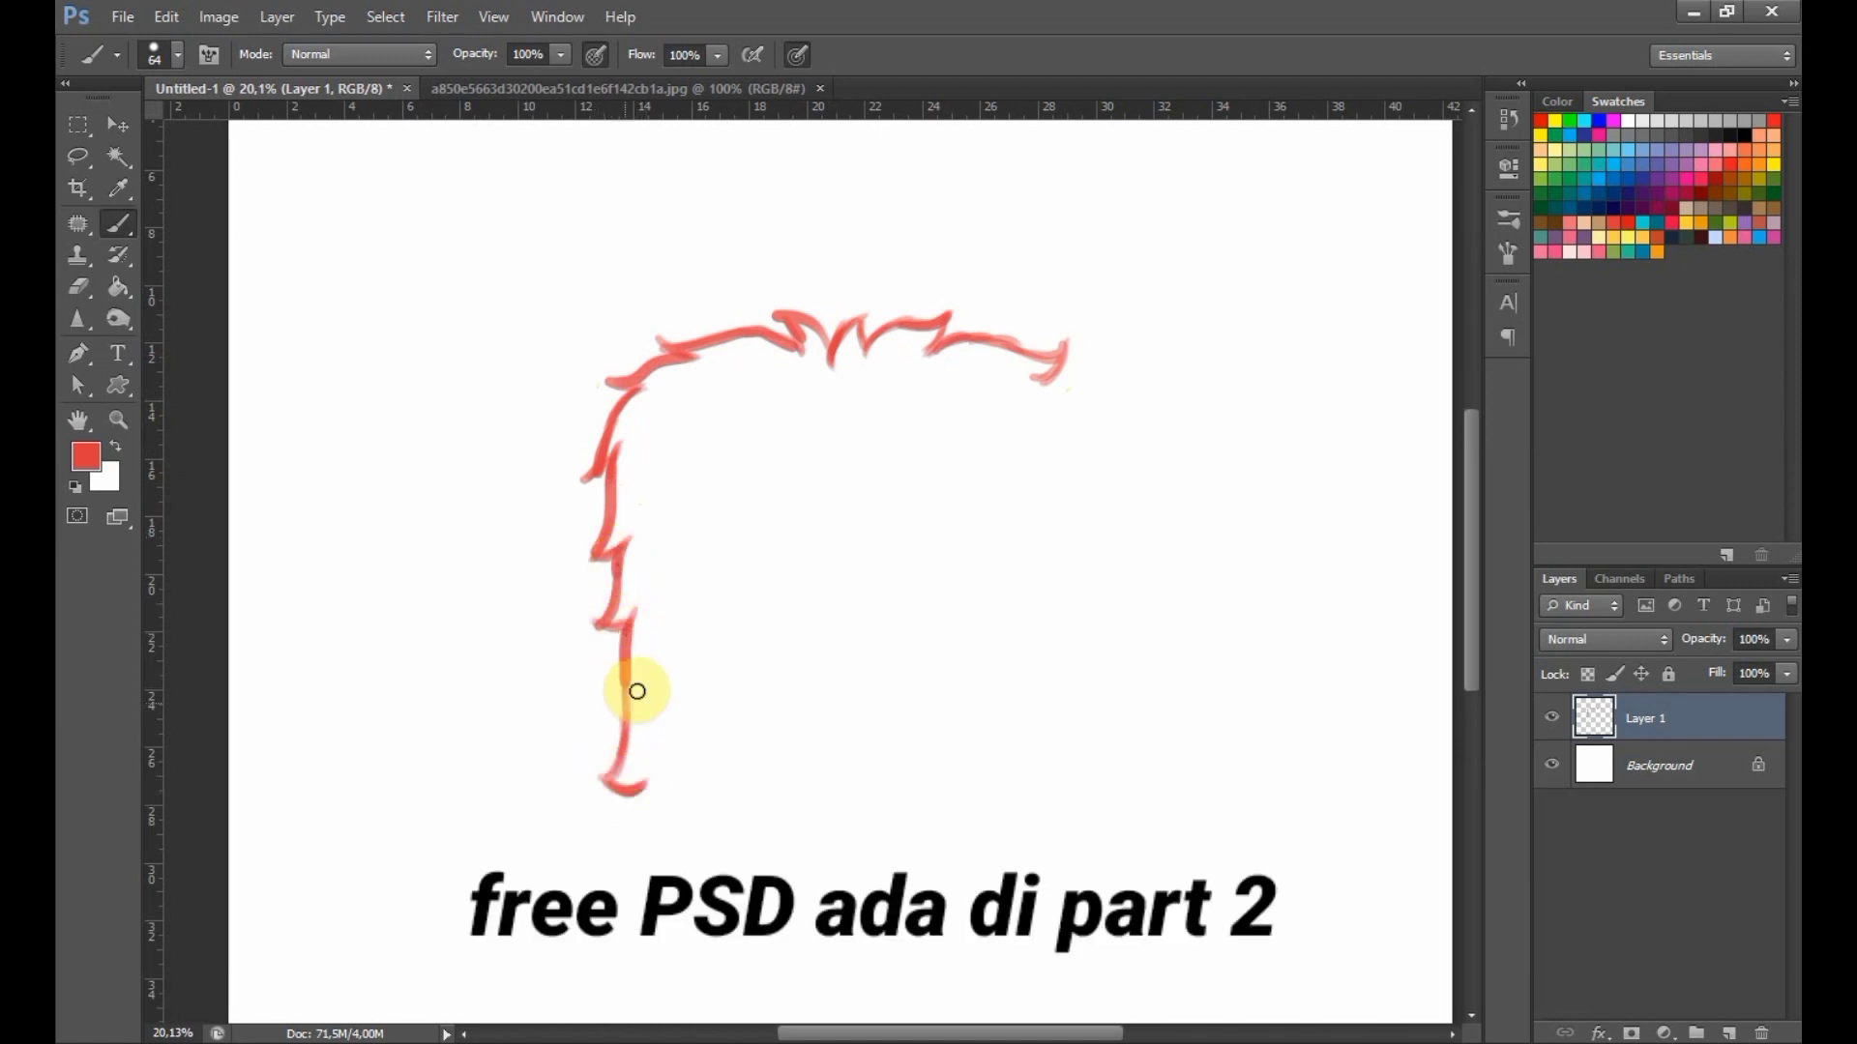
{"action": "mouse_move", "coordinate": [1064, 344]}
{"action": "left_mouse_down"}
{"action": "mouse_move", "coordinate": [1045, 377]}
{"action": "mouse_move", "coordinate": [1061, 531]}
{"action": "mouse_move", "coordinate": [1039, 619]}
{"action": "left_mouse_up"}
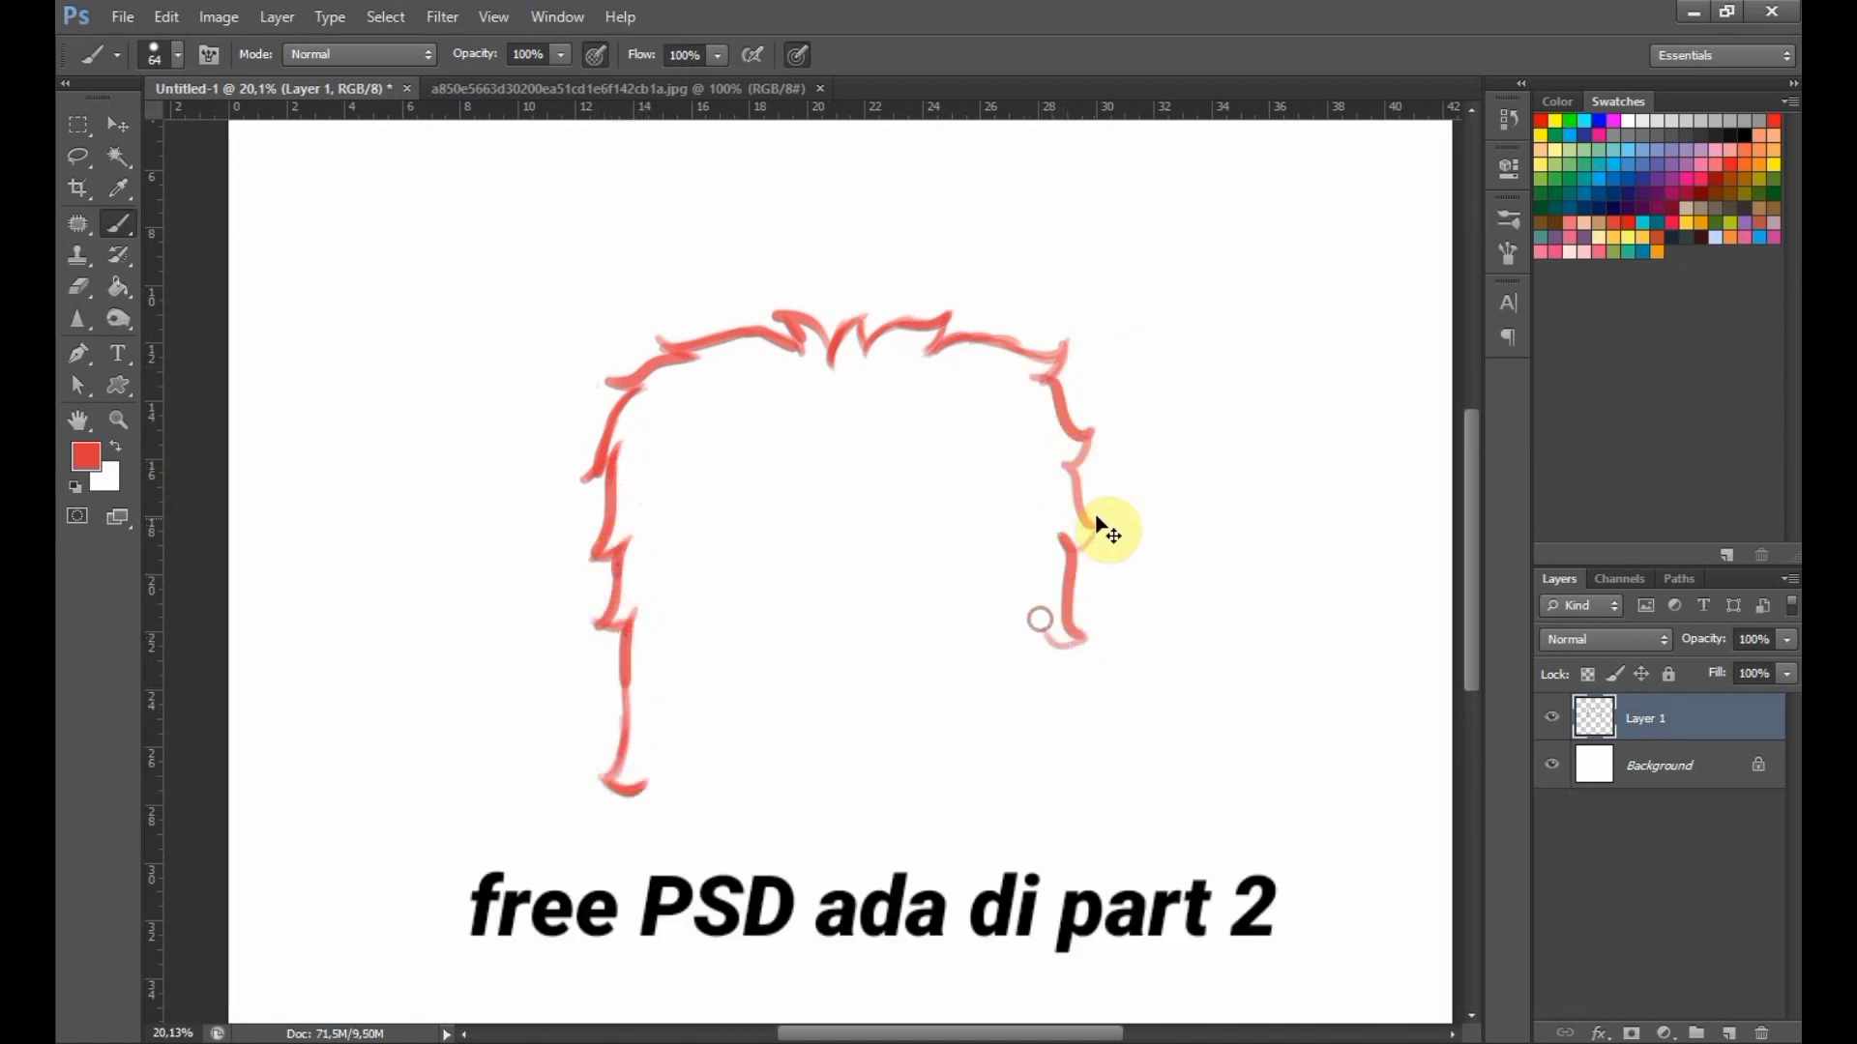
{"action": "key", "text": "ctrl+alt+z"}
{"action": "key", "text": "ctrl+alt+z"}
{"action": "key", "text": "ctrl+alt+z"}
{"action": "mouse_move", "coordinate": [1039, 377]}
{"action": "left_mouse_down"}
{"action": "mouse_move", "coordinate": [1078, 434]}
{"action": "mouse_move", "coordinate": [1053, 435]}
{"action": "mouse_move", "coordinate": [1042, 532]}
{"action": "left_mouse_up"}
{"action": "key", "text": "ctrl+alt+z"}
{"action": "mouse_move", "coordinate": [1052, 441]}
{"action": "left_mouse_down"}
{"action": "mouse_move", "coordinate": [1087, 460]}
{"action": "mouse_move", "coordinate": [1048, 485]}
{"action": "left_mouse_up"}
{"action": "mouse_move", "coordinate": [1056, 491]}
{"action": "left_mouse_down"}
{"action": "mouse_move", "coordinate": [1073, 544]}
{"action": "mouse_move", "coordinate": [1041, 544]}
{"action": "mouse_move", "coordinate": [1085, 661]}
{"action": "mouse_move", "coordinate": [1041, 647]}
{"action": "mouse_move", "coordinate": [1056, 747]}
{"action": "left_mouse_up"}
{"action": "left_click_drag", "start_coordinate": [658, 769], "coordinate": [647, 804]}
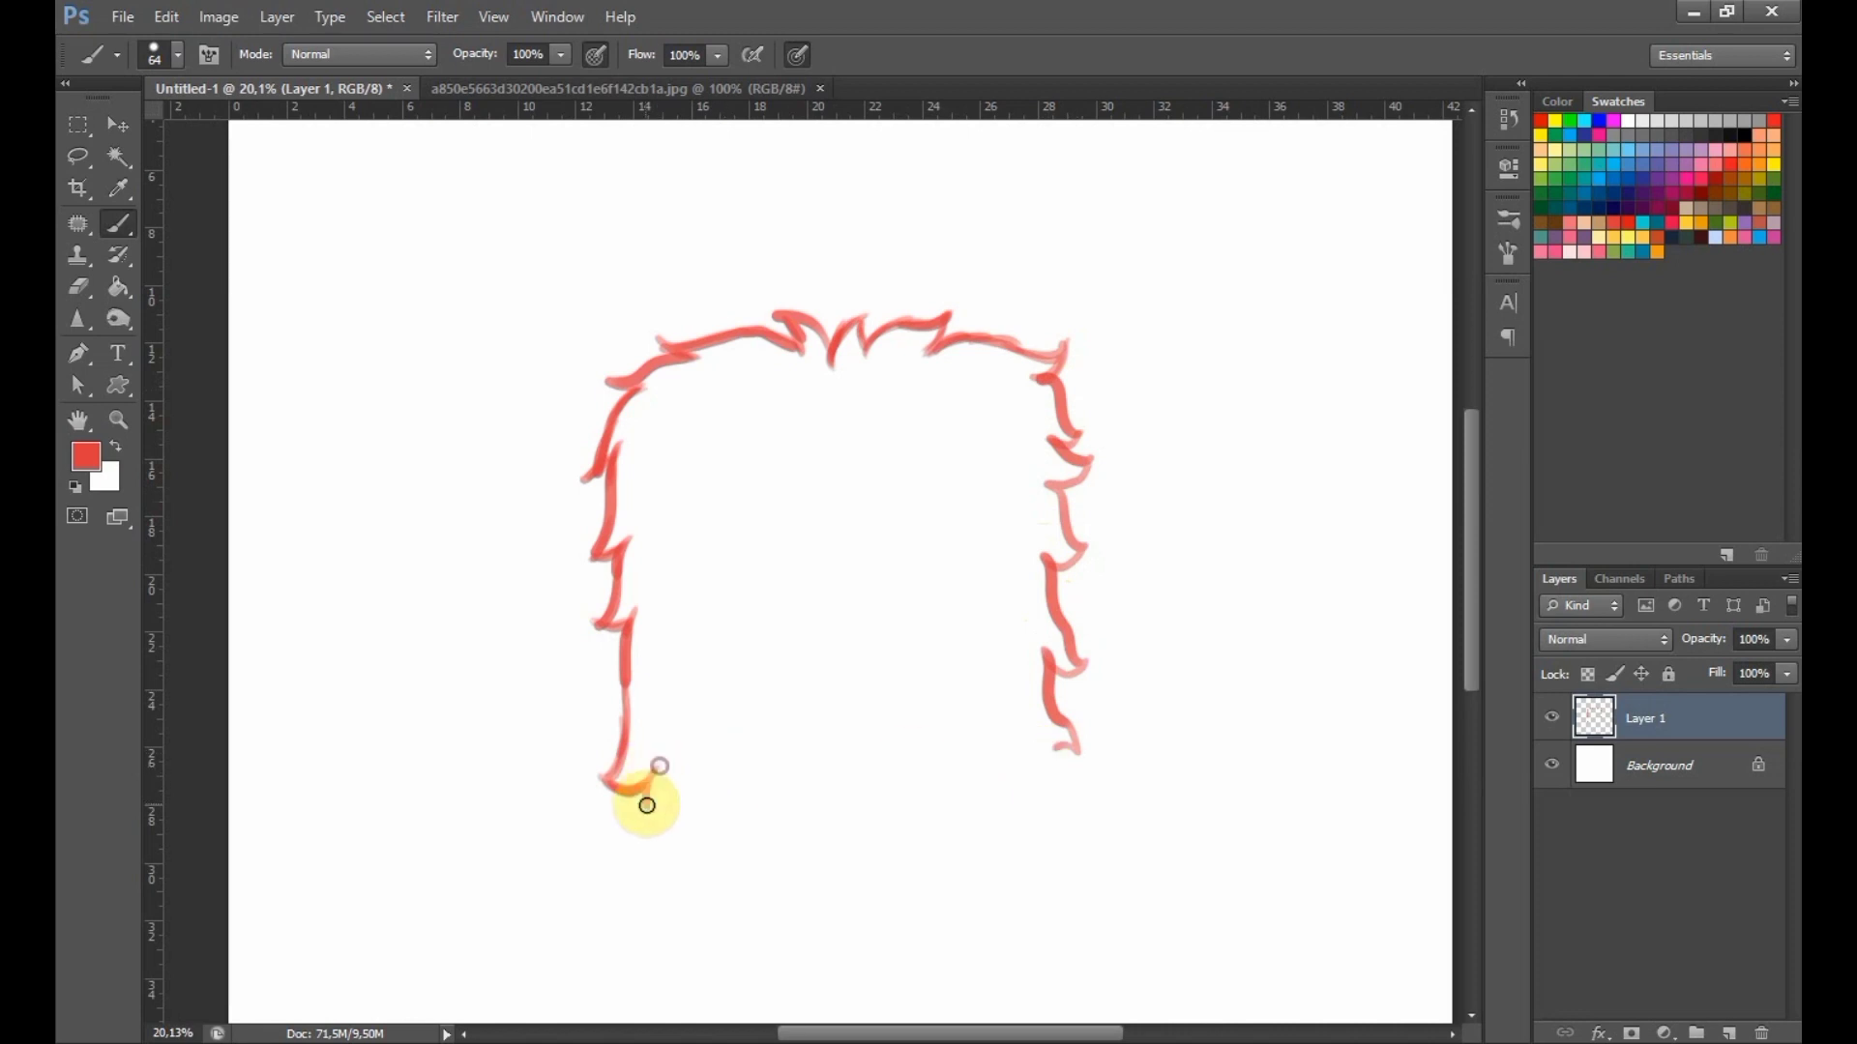
Sketch two pointed horns with rounded bases on the head and a faint curve connecting them.
{"action": "scroll", "coordinate": [1456, 450], "scroll_direction": "up", "scroll_amount": 3}
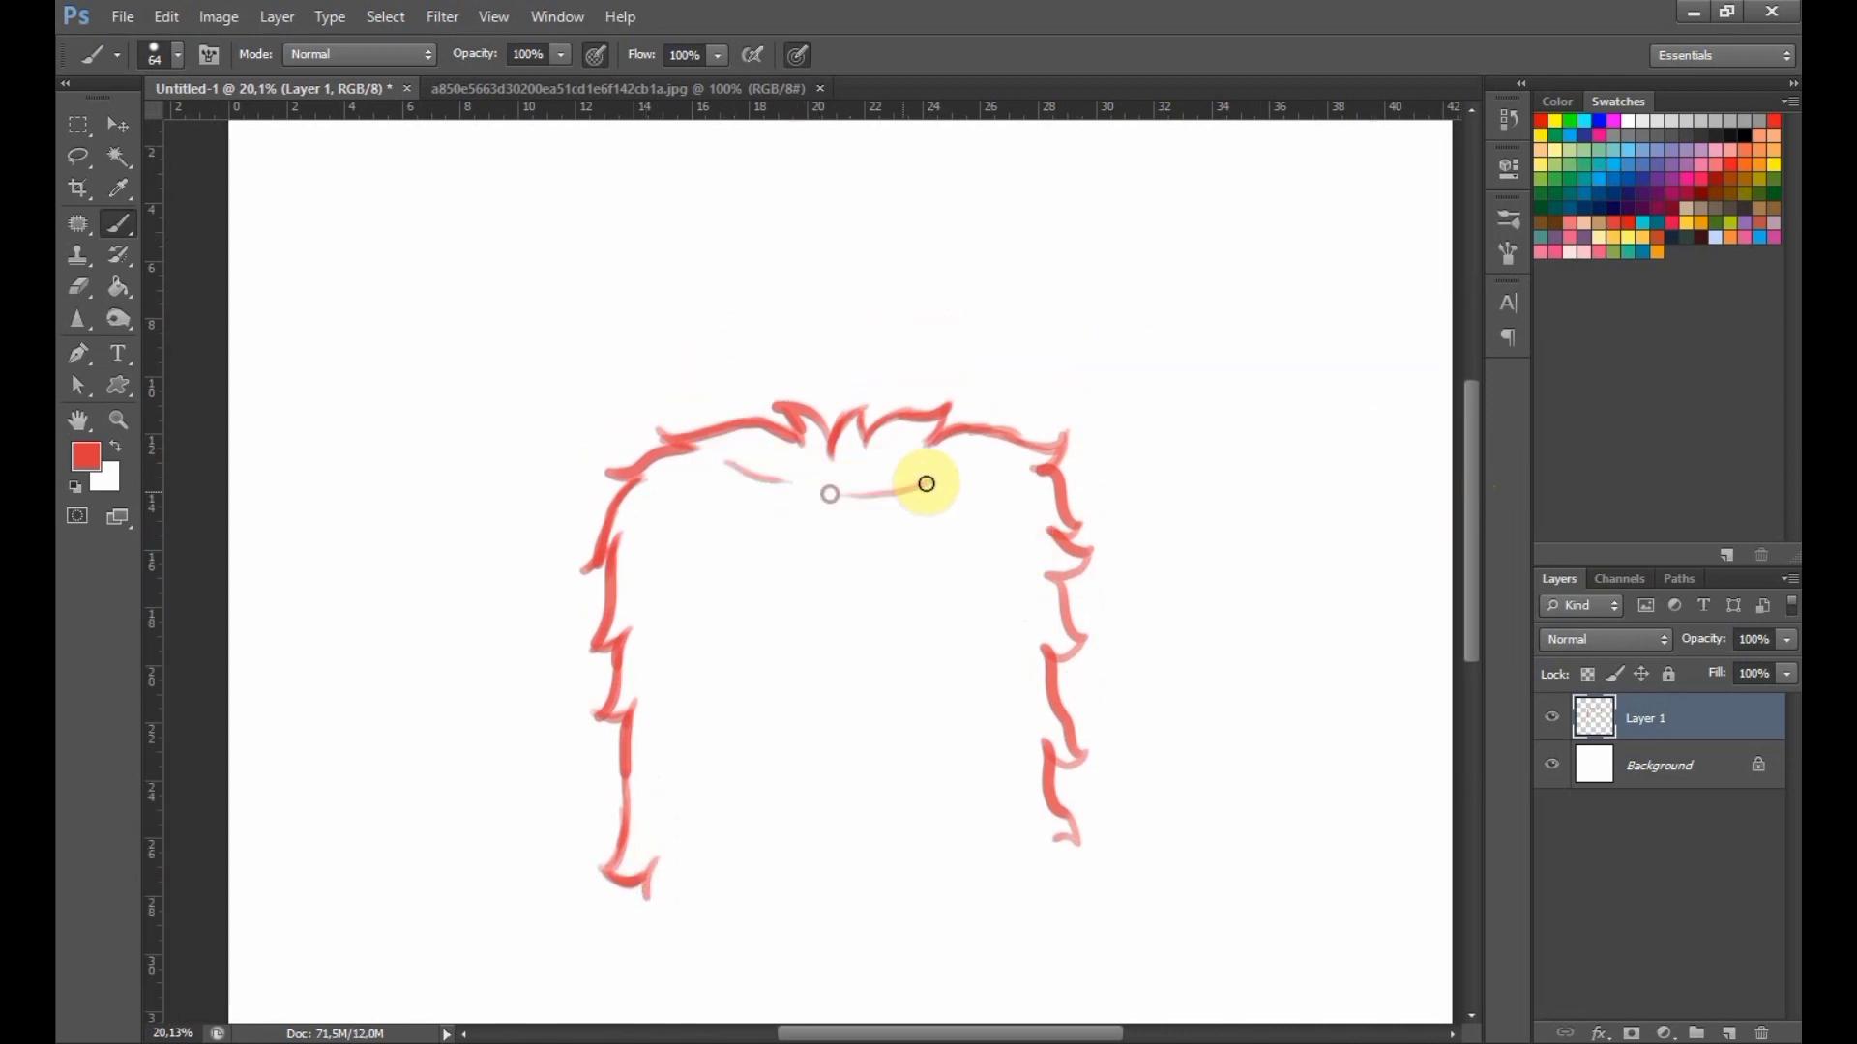
{"action": "mouse_move", "coordinate": [769, 480]}
{"action": "left_mouse_down"}
{"action": "mouse_move", "coordinate": [874, 499]}
{"action": "mouse_move", "coordinate": [957, 475]}
{"action": "mouse_move", "coordinate": [936, 468]}
{"action": "mouse_move", "coordinate": [988, 480]}
{"action": "mouse_move", "coordinate": [934, 457]}
{"action": "mouse_move", "coordinate": [1005, 471]}
{"action": "mouse_move", "coordinate": [945, 451]}
{"action": "mouse_move", "coordinate": [1011, 353]}
{"action": "mouse_move", "coordinate": [1015, 412]}
{"action": "mouse_move", "coordinate": [986, 452]}
{"action": "mouse_move", "coordinate": [1011, 352]}
{"action": "left_mouse_up"}
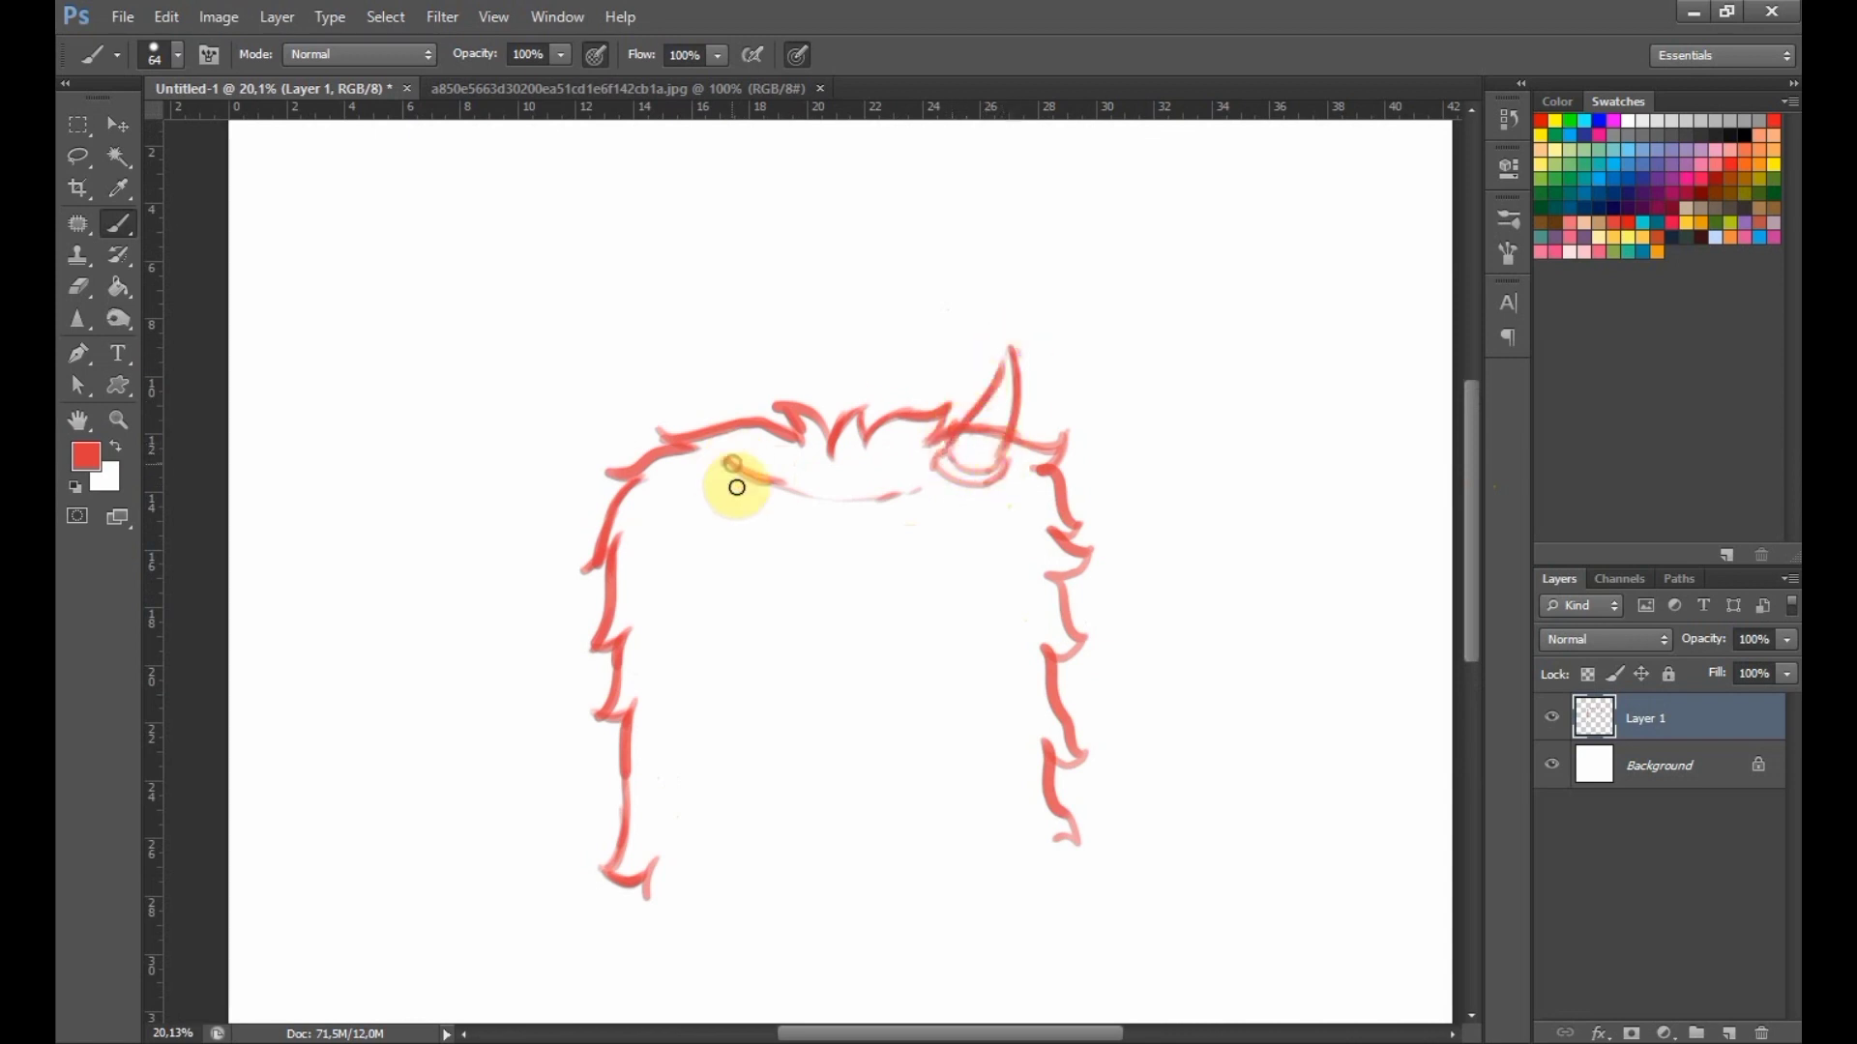
{"action": "left_click_drag", "start_coordinate": [735, 462], "coordinate": [711, 432]}
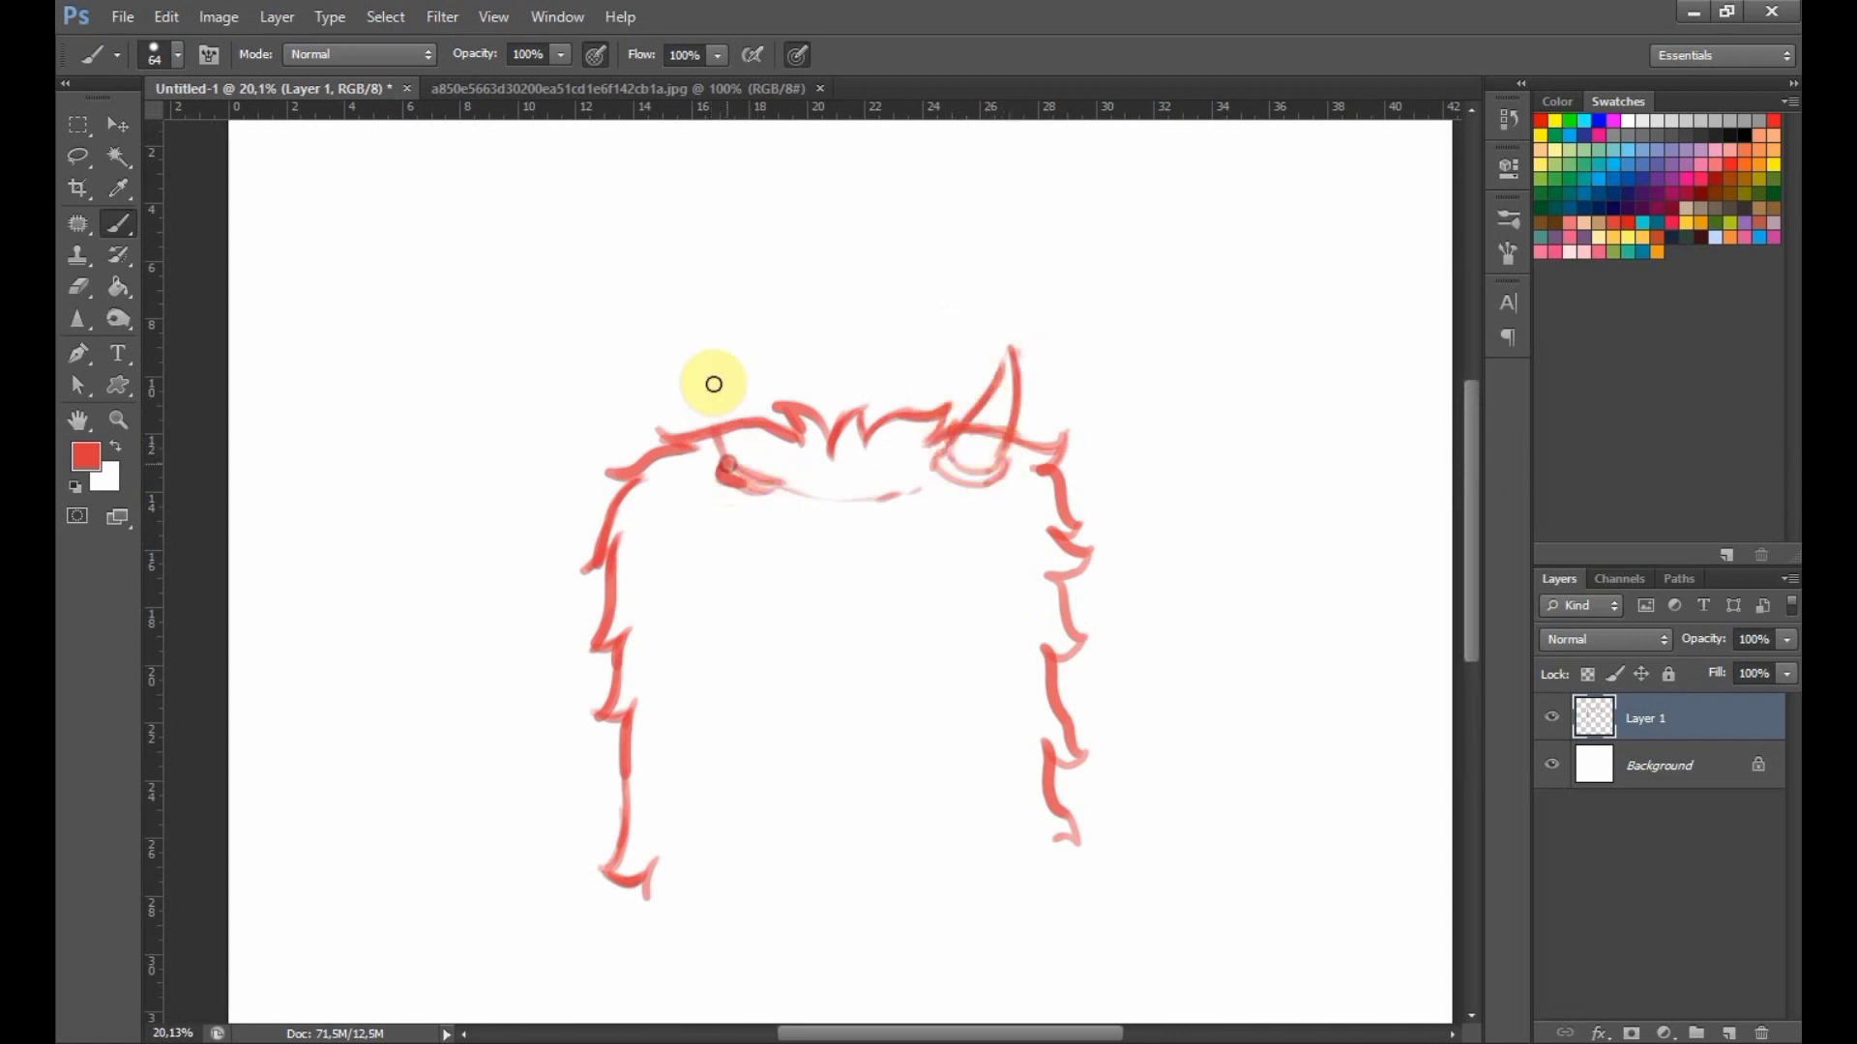
{"action": "left_click_drag", "start_coordinate": [734, 347], "coordinate": [778, 472]}
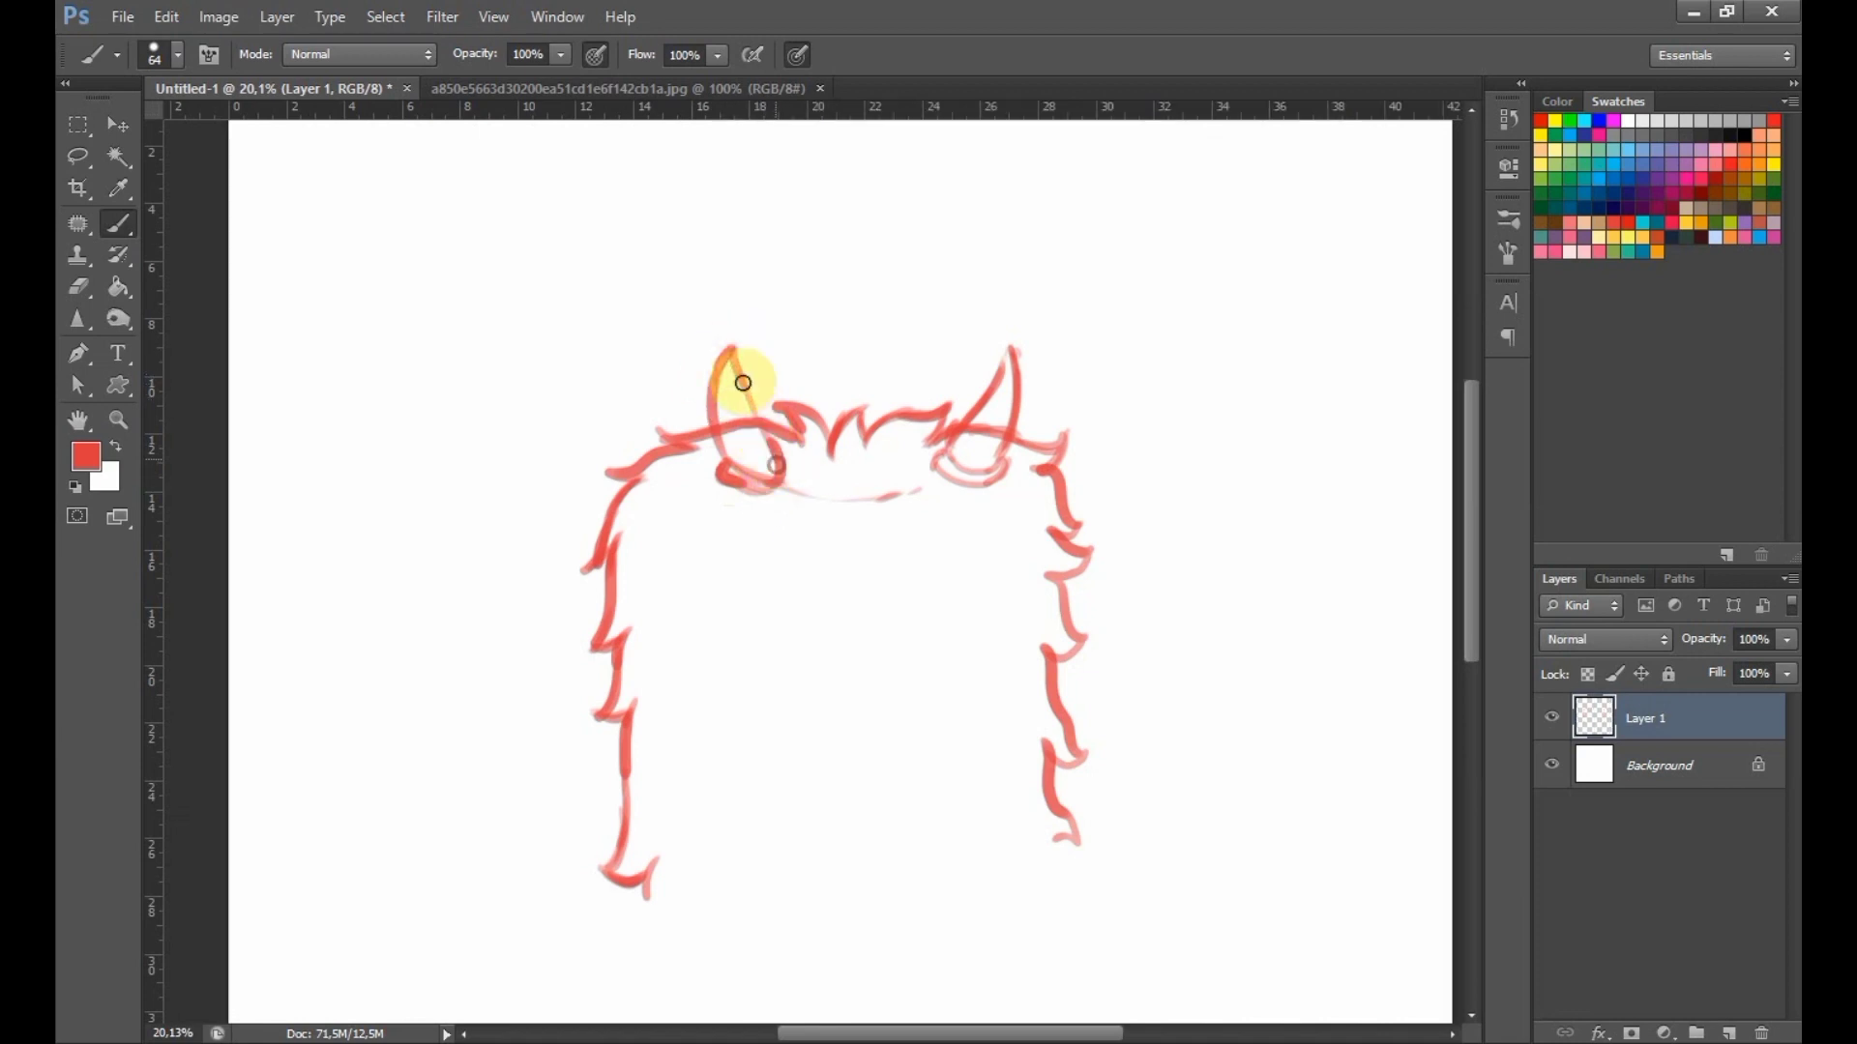
Add shading lines inside both horns, a second curve between them, and reinforce the right horn's base.
{"action": "left_click_drag", "start_coordinate": [732, 363], "coordinate": [718, 433]}
{"action": "left_click_drag", "start_coordinate": [1008, 356], "coordinate": [975, 467]}
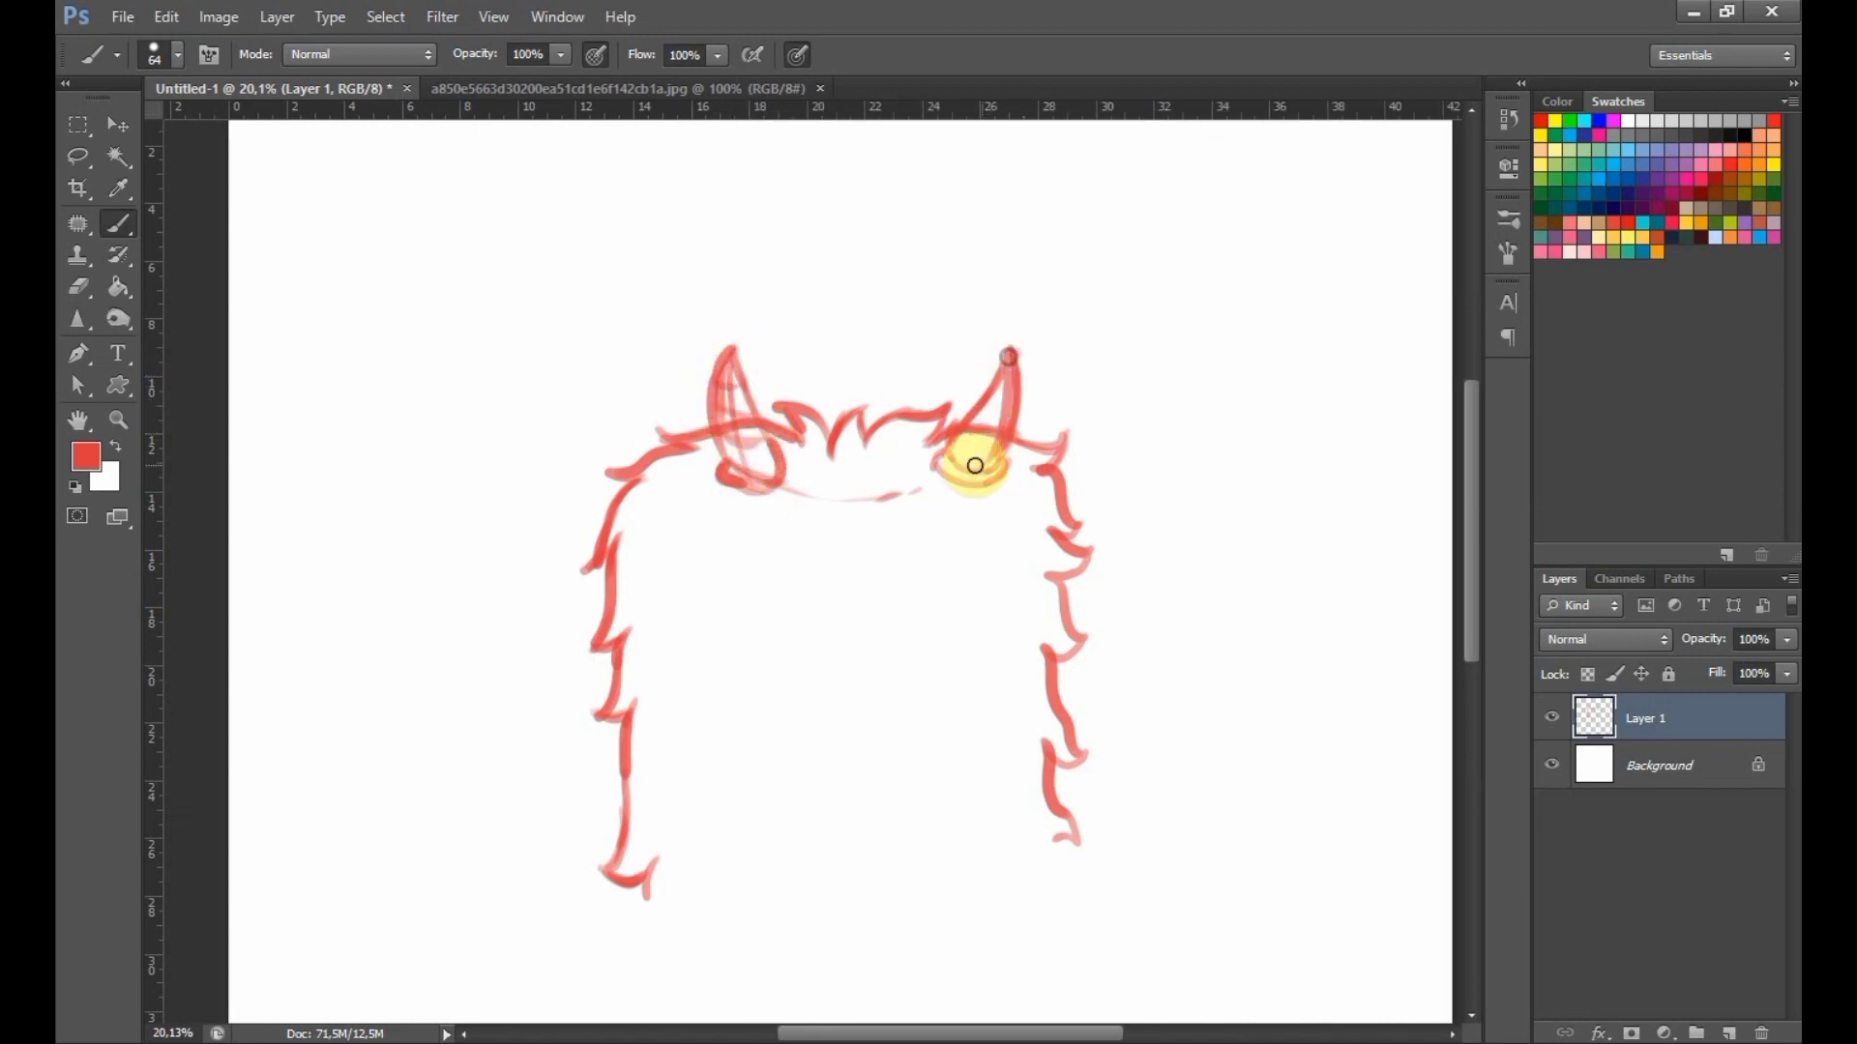
{"action": "left_click_drag", "start_coordinate": [1023, 365], "coordinate": [973, 464]}
{"action": "left_click_drag", "start_coordinate": [992, 392], "coordinate": [1023, 393]}
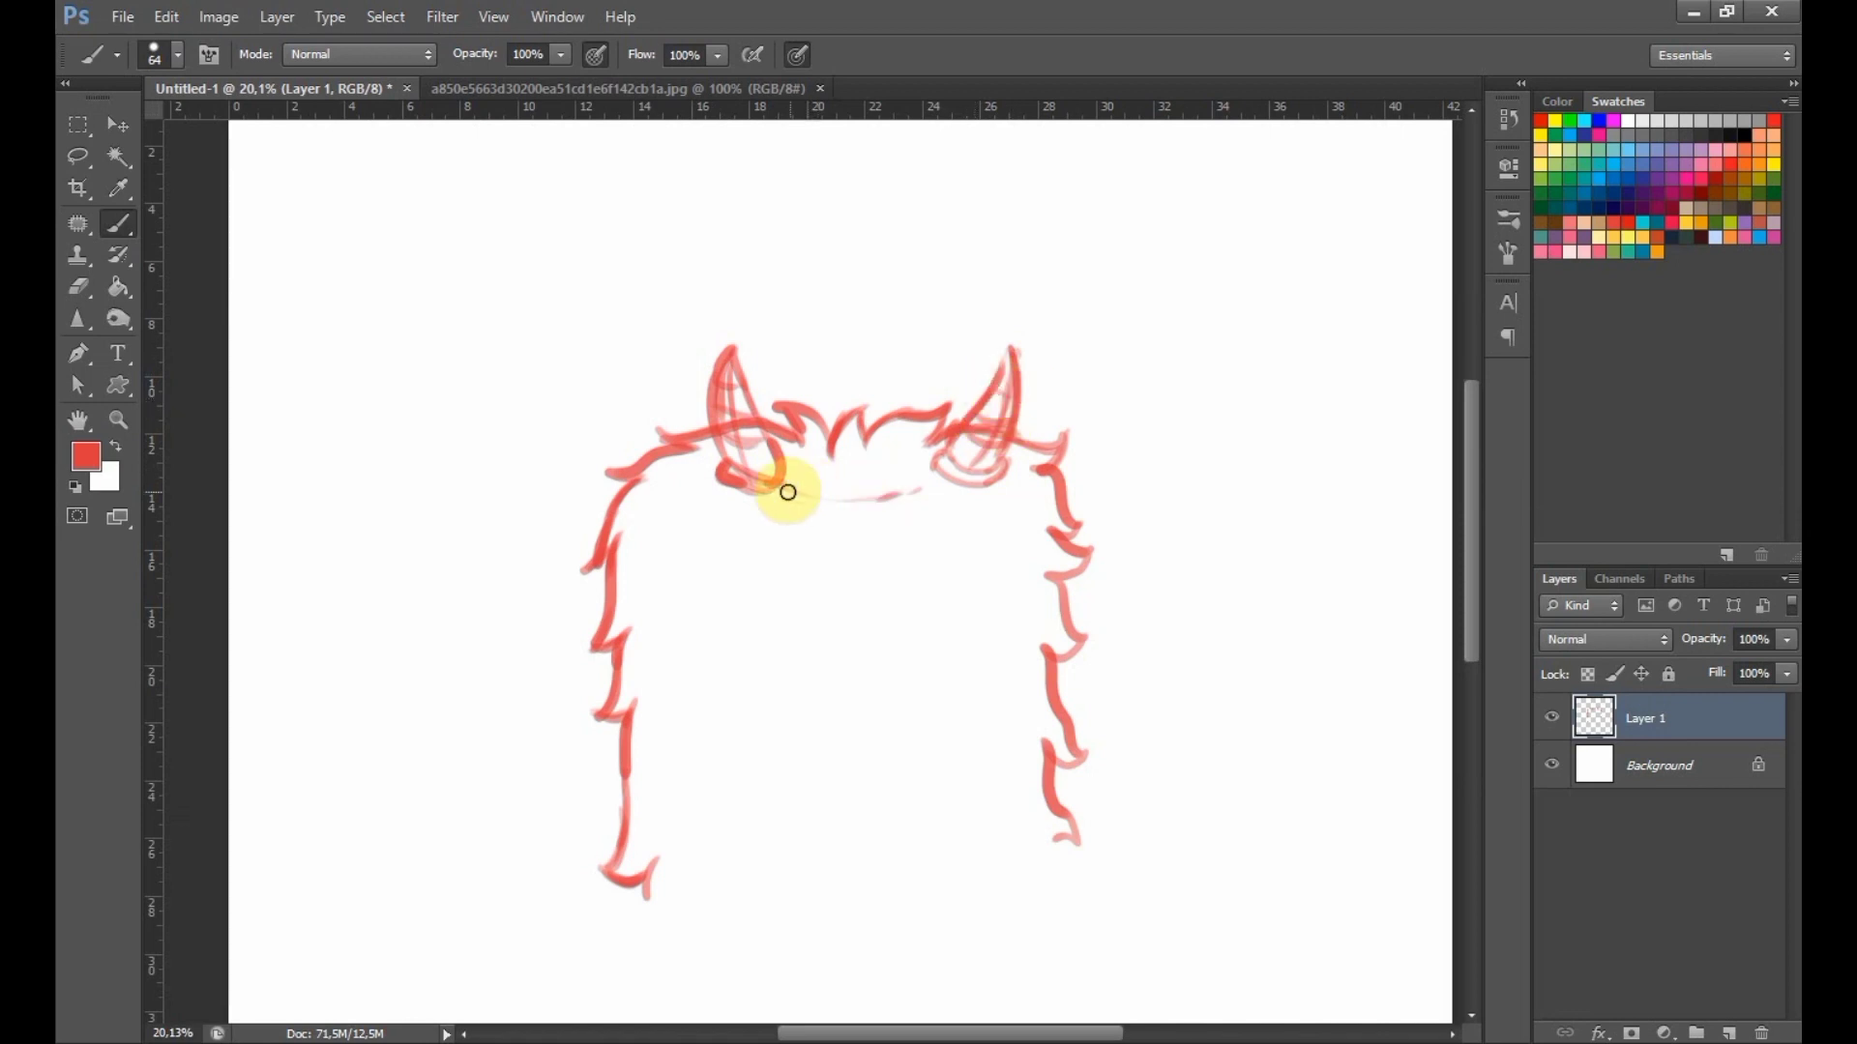
{"action": "mouse_move", "coordinate": [742, 505]}
{"action": "left_mouse_down"}
{"action": "mouse_move", "coordinate": [870, 496]}
{"action": "mouse_move", "coordinate": [800, 496]}
{"action": "left_mouse_up"}
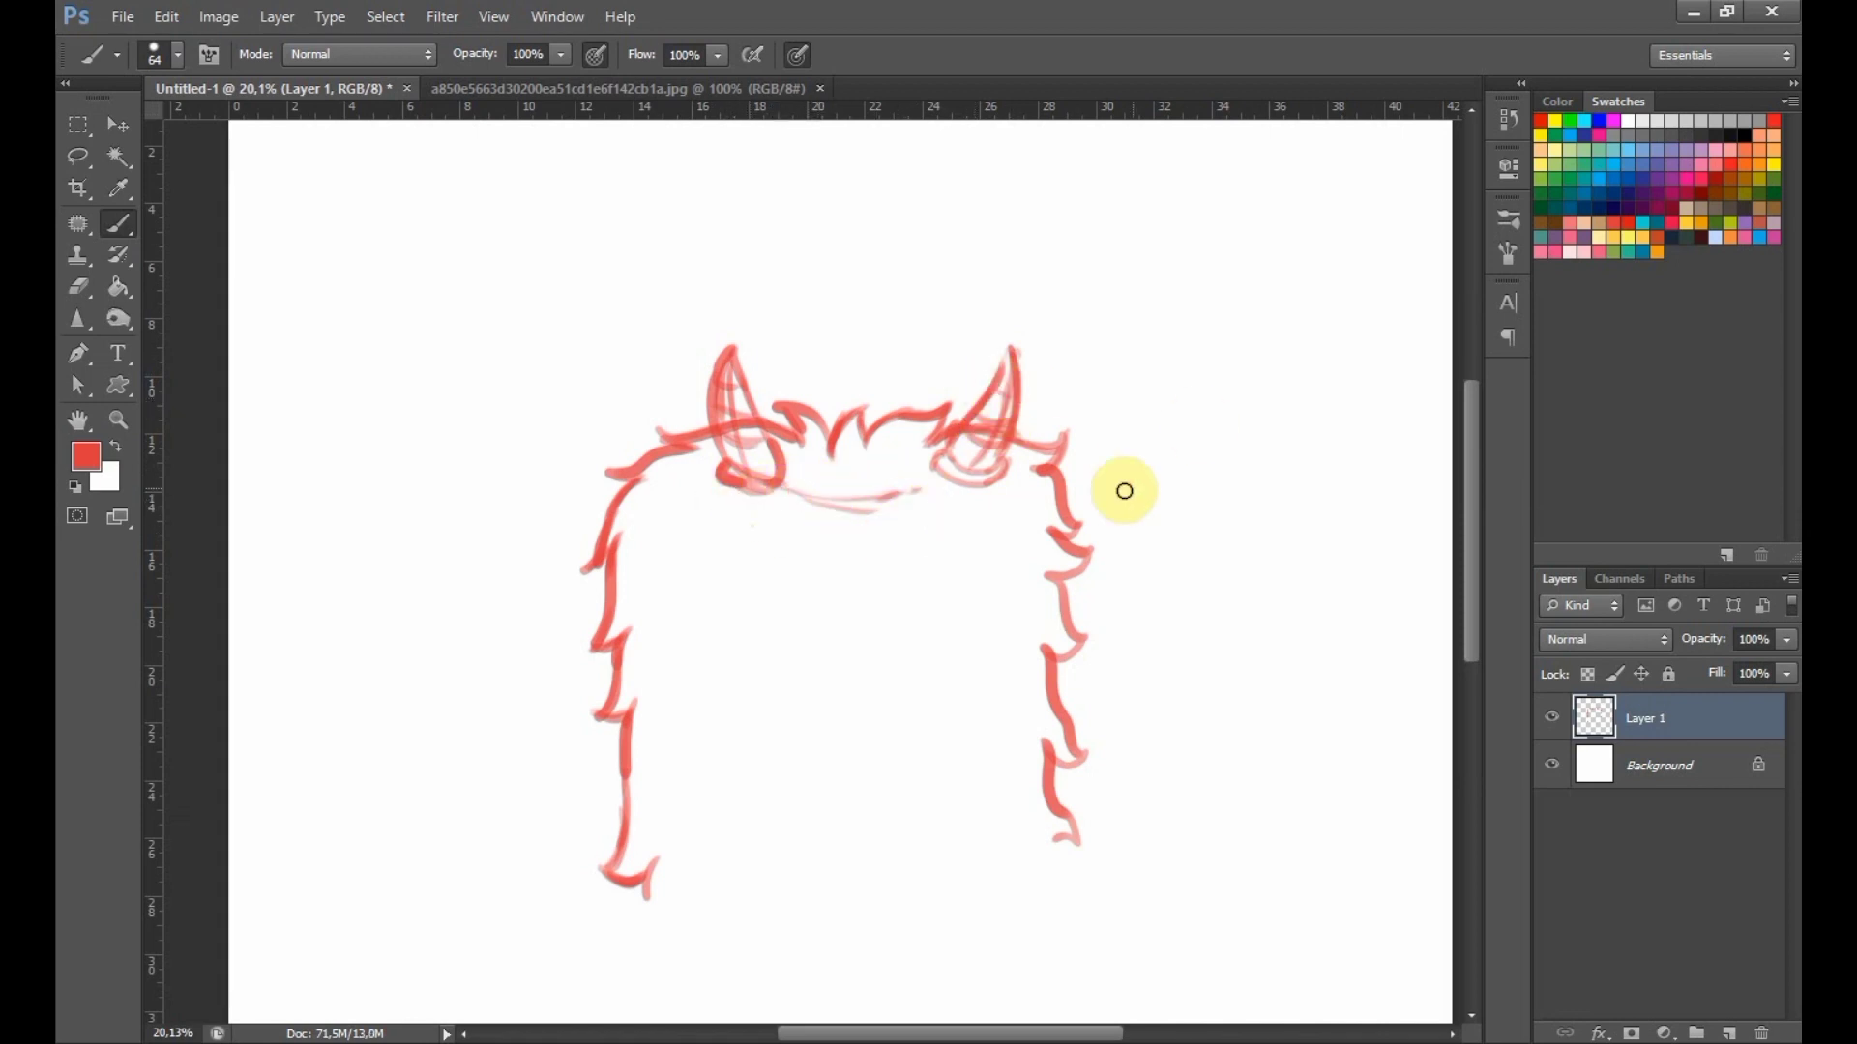
{"action": "left_click_drag", "start_coordinate": [946, 459], "coordinate": [996, 485]}
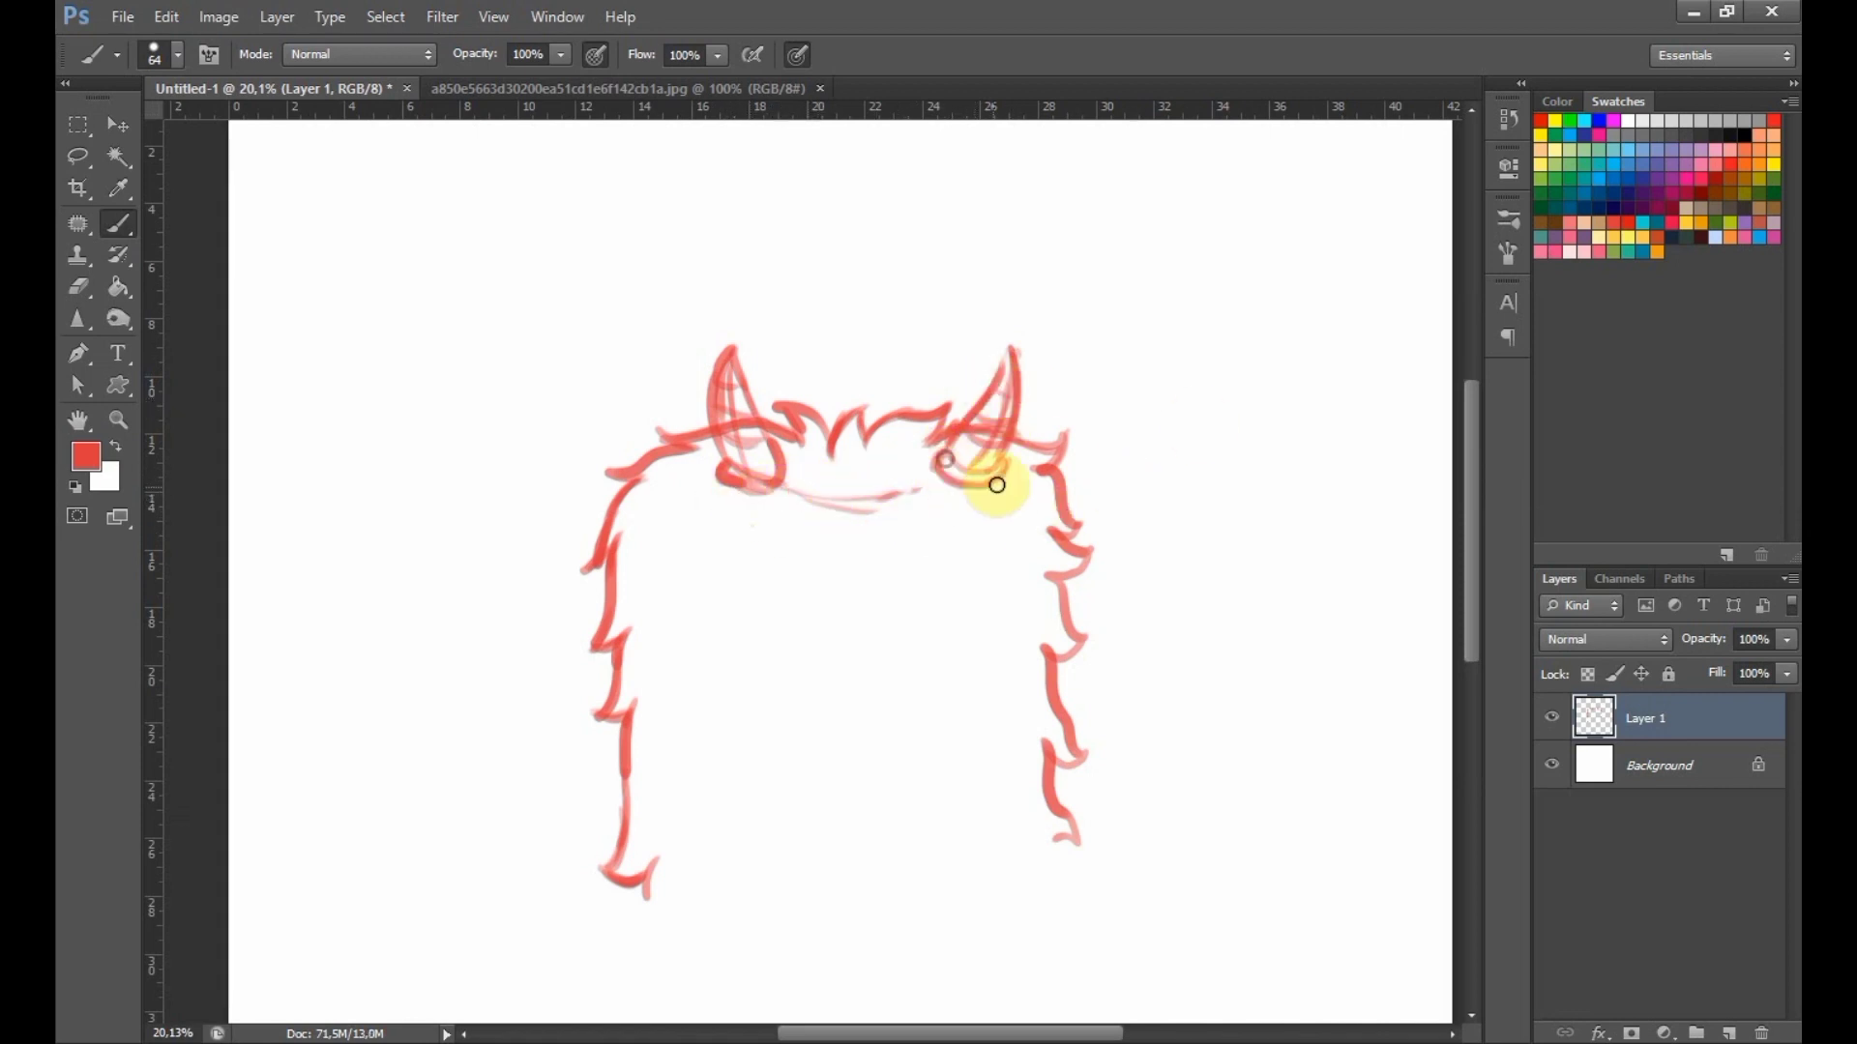
Warp the sketch layer to pull the monster's right side slightly downward and straighten its edge.
{"action": "key", "text": "ctrl+t"}
{"action": "right_click", "coordinate": [1069, 677]}
{"action": "left_click", "coordinate": [1169, 791]}
{"action": "left_click_drag", "start_coordinate": [1060, 649], "coordinate": [1064, 682]}
{"action": "left_click_drag", "start_coordinate": [1053, 834], "coordinate": [1058, 857]}
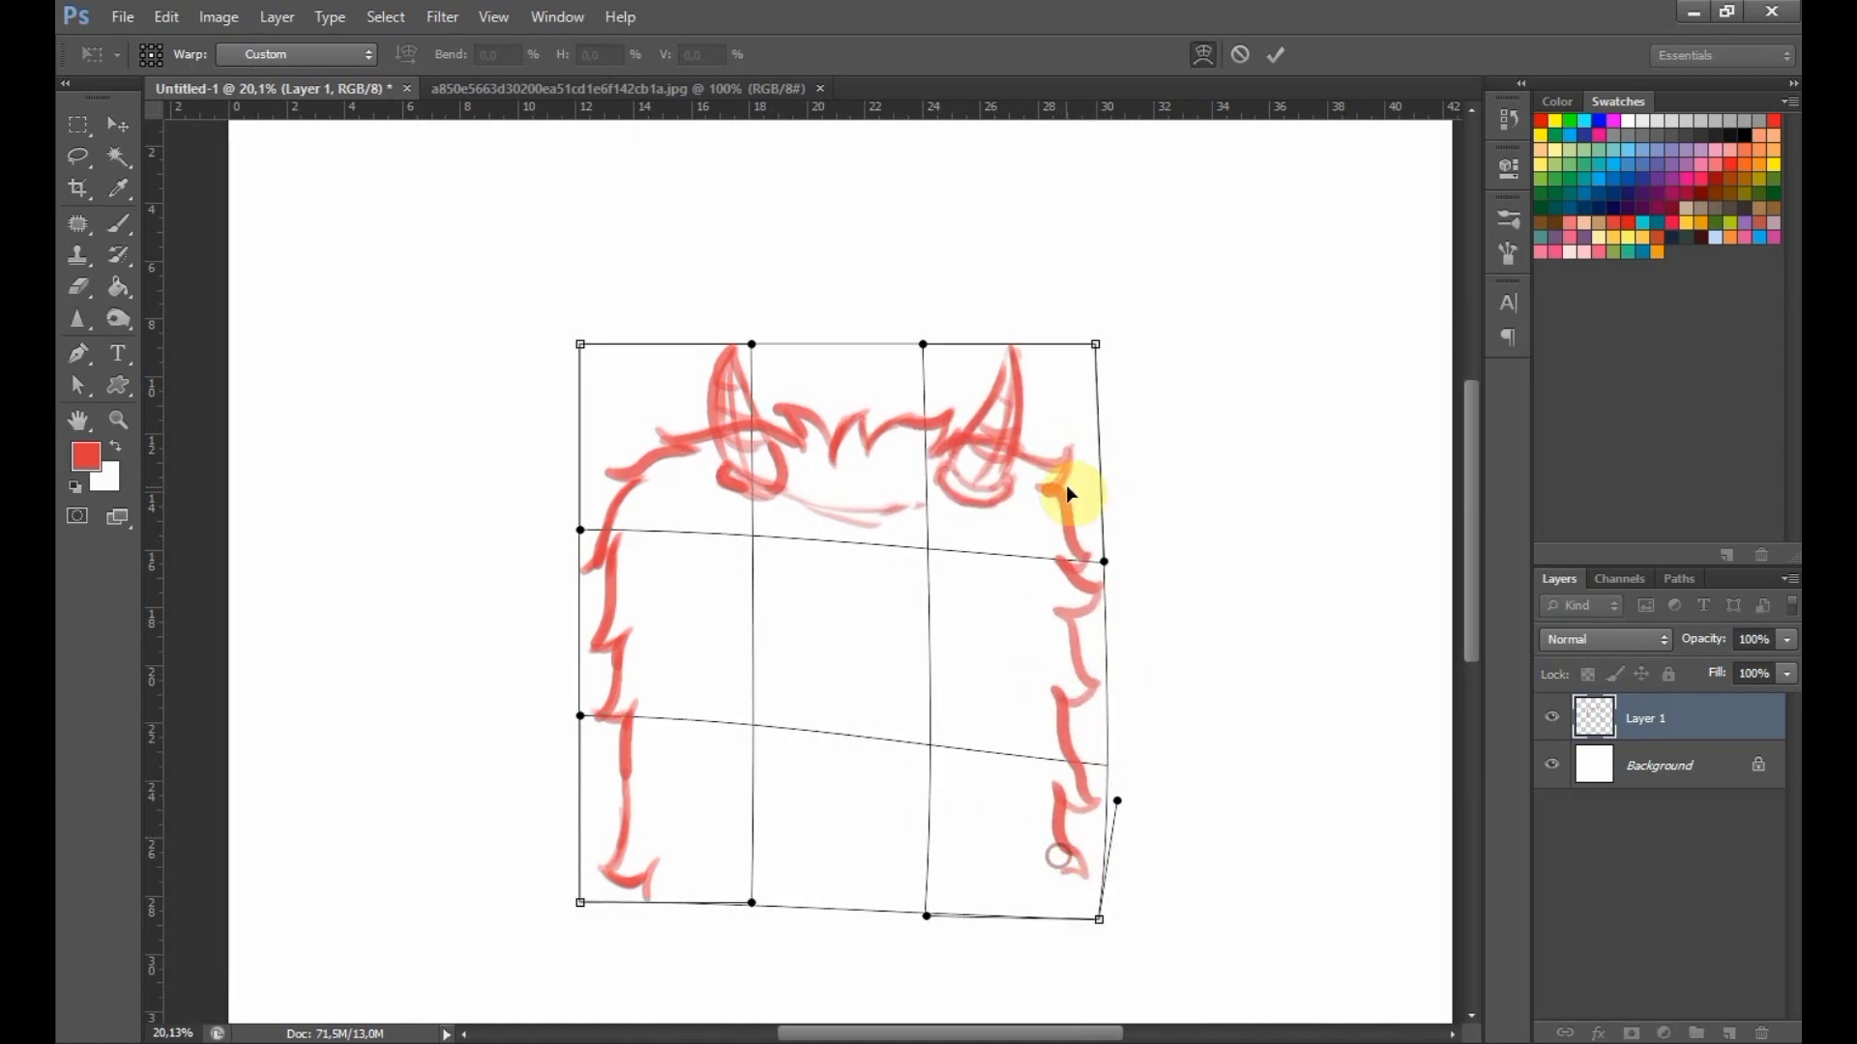
{"action": "left_click_drag", "start_coordinate": [1067, 484], "coordinate": [1066, 468]}
{"action": "left_click_drag", "start_coordinate": [1065, 643], "coordinate": [1071, 641]}
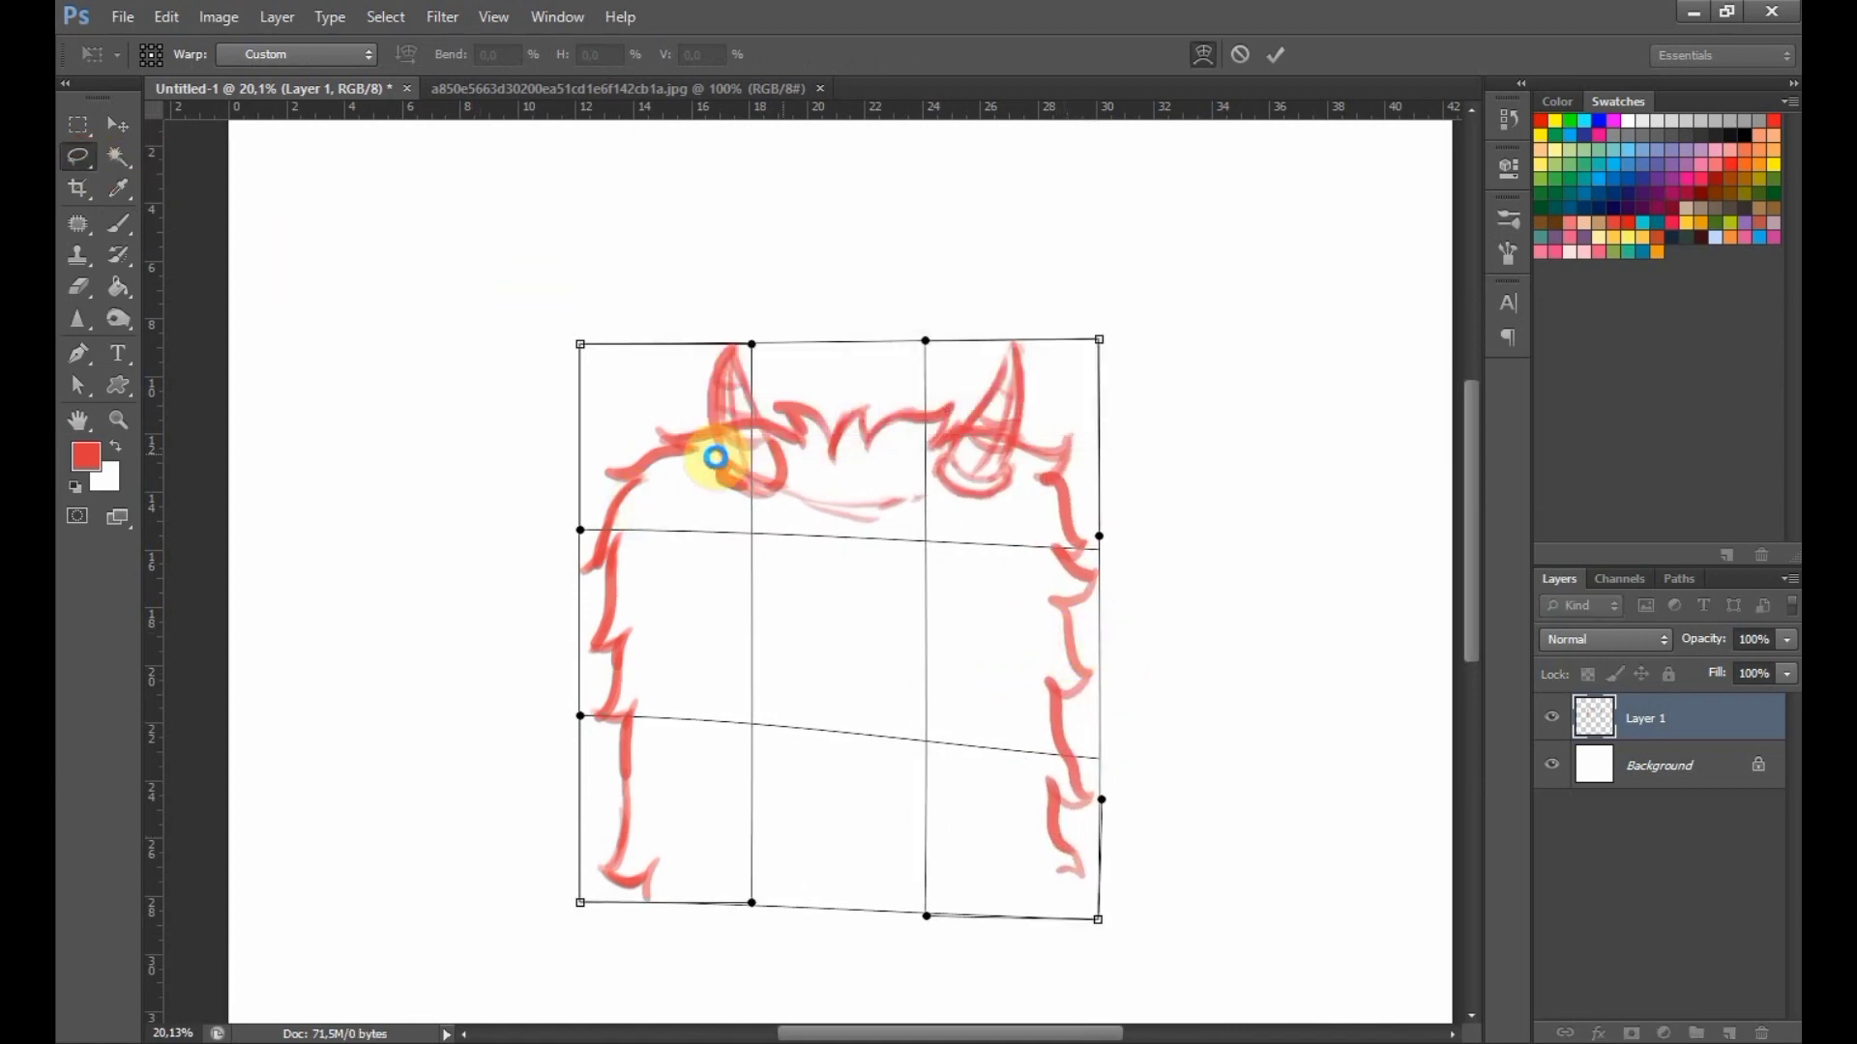
{"action": "key", "text": "Return"}
Lasso the left horn and move it slightly outward, away from the centre of the head, then deselect.
{"action": "mouse_move", "coordinate": [713, 462]}
{"action": "left_mouse_down"}
{"action": "mouse_move", "coordinate": [791, 492]}
{"action": "mouse_move", "coordinate": [717, 345]}
{"action": "mouse_move", "coordinate": [737, 475]}
{"action": "left_mouse_up"}
{"action": "key", "text": "v"}
{"action": "key", "text": "ctrl+d"}
Brush a short left arm stroke and the scalloped fur along the body's bottom edge, consulting the monster reference image.
{"action": "key", "text": "b"}
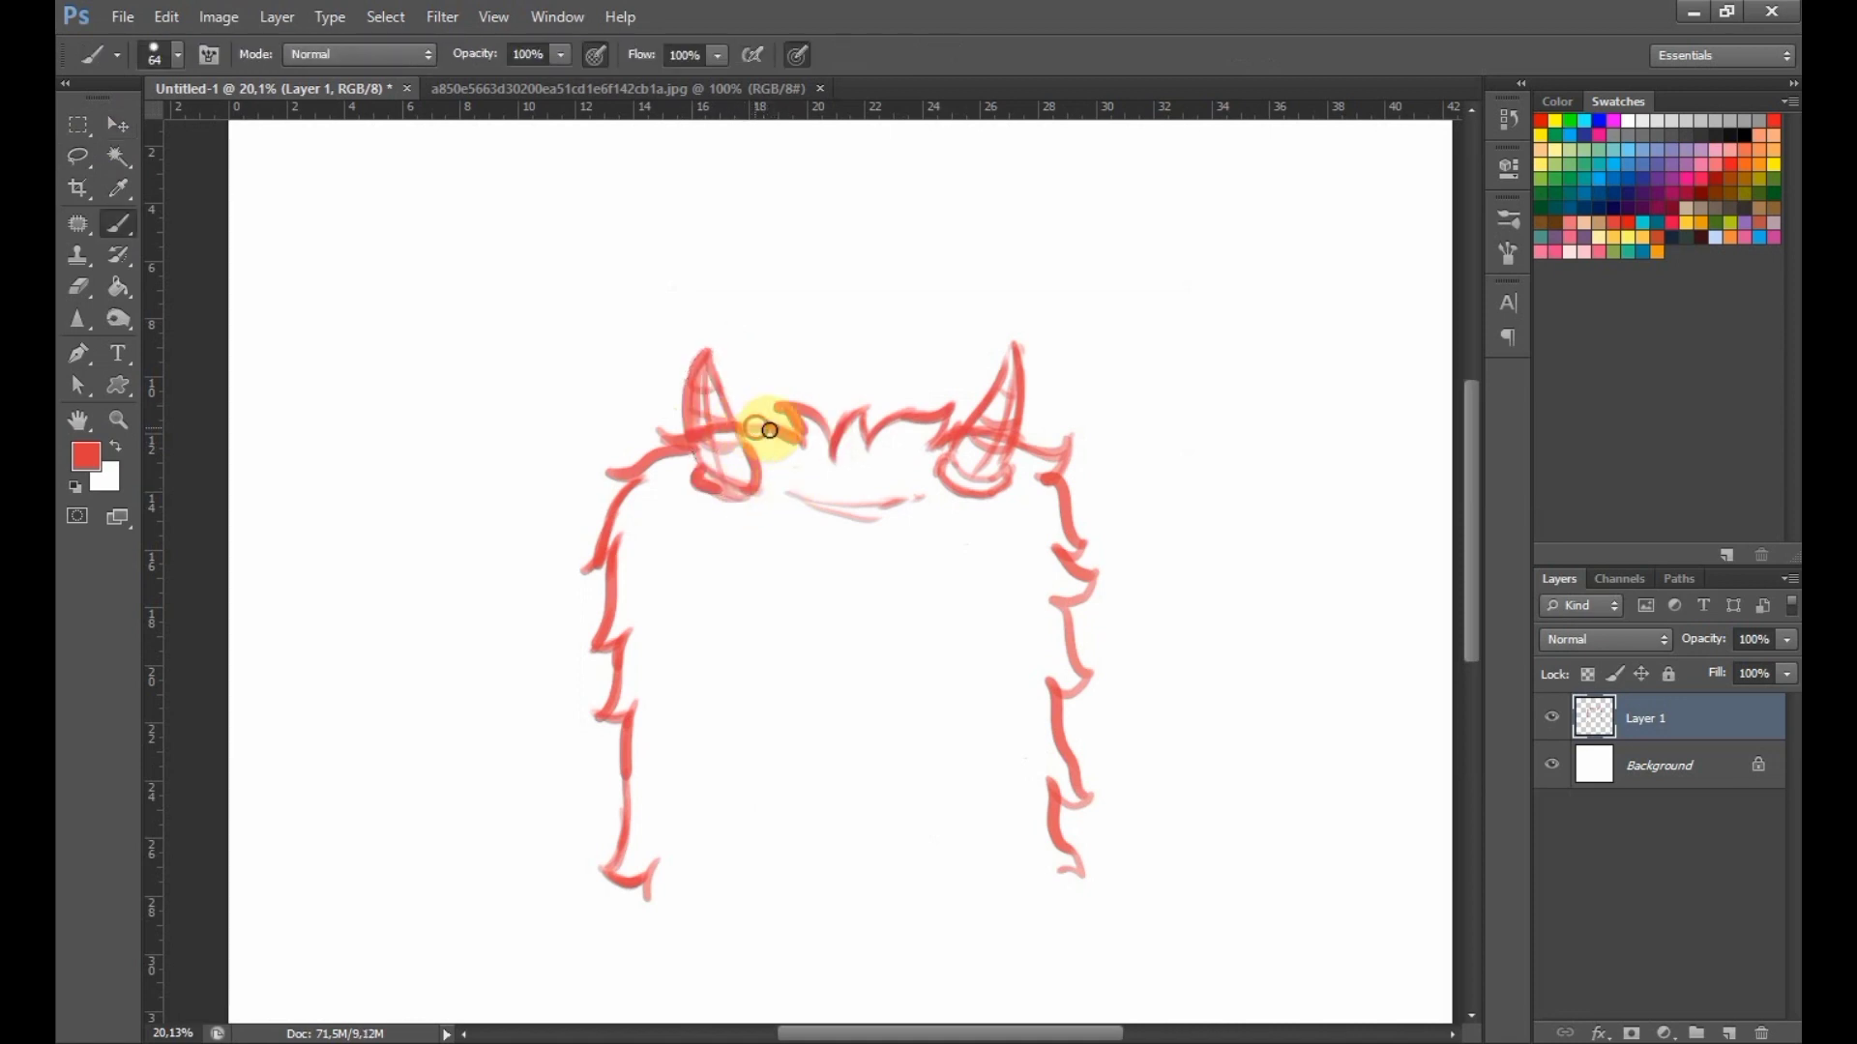
{"action": "left_click_drag", "start_coordinate": [1469, 510], "coordinate": [1469, 536]}
{"action": "left_click_drag", "start_coordinate": [715, 576], "coordinate": [743, 606]}
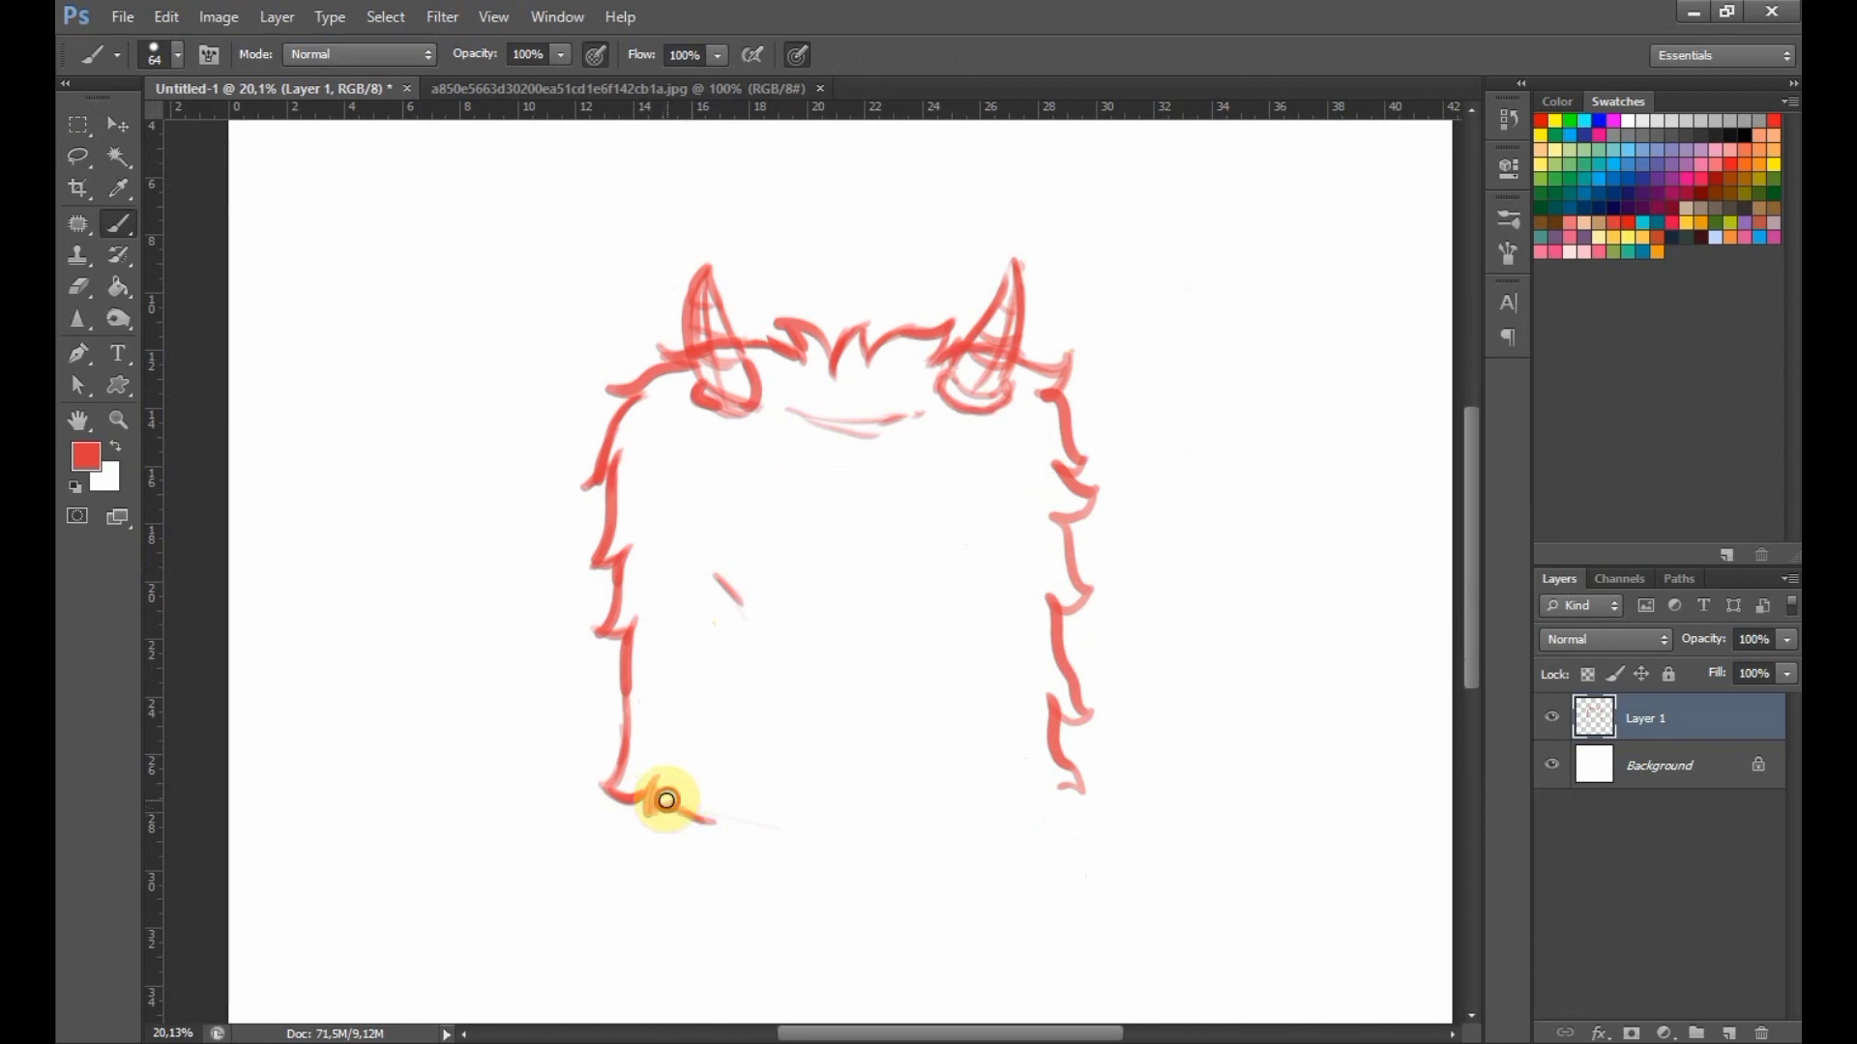
{"action": "left_click", "coordinate": [653, 87]}
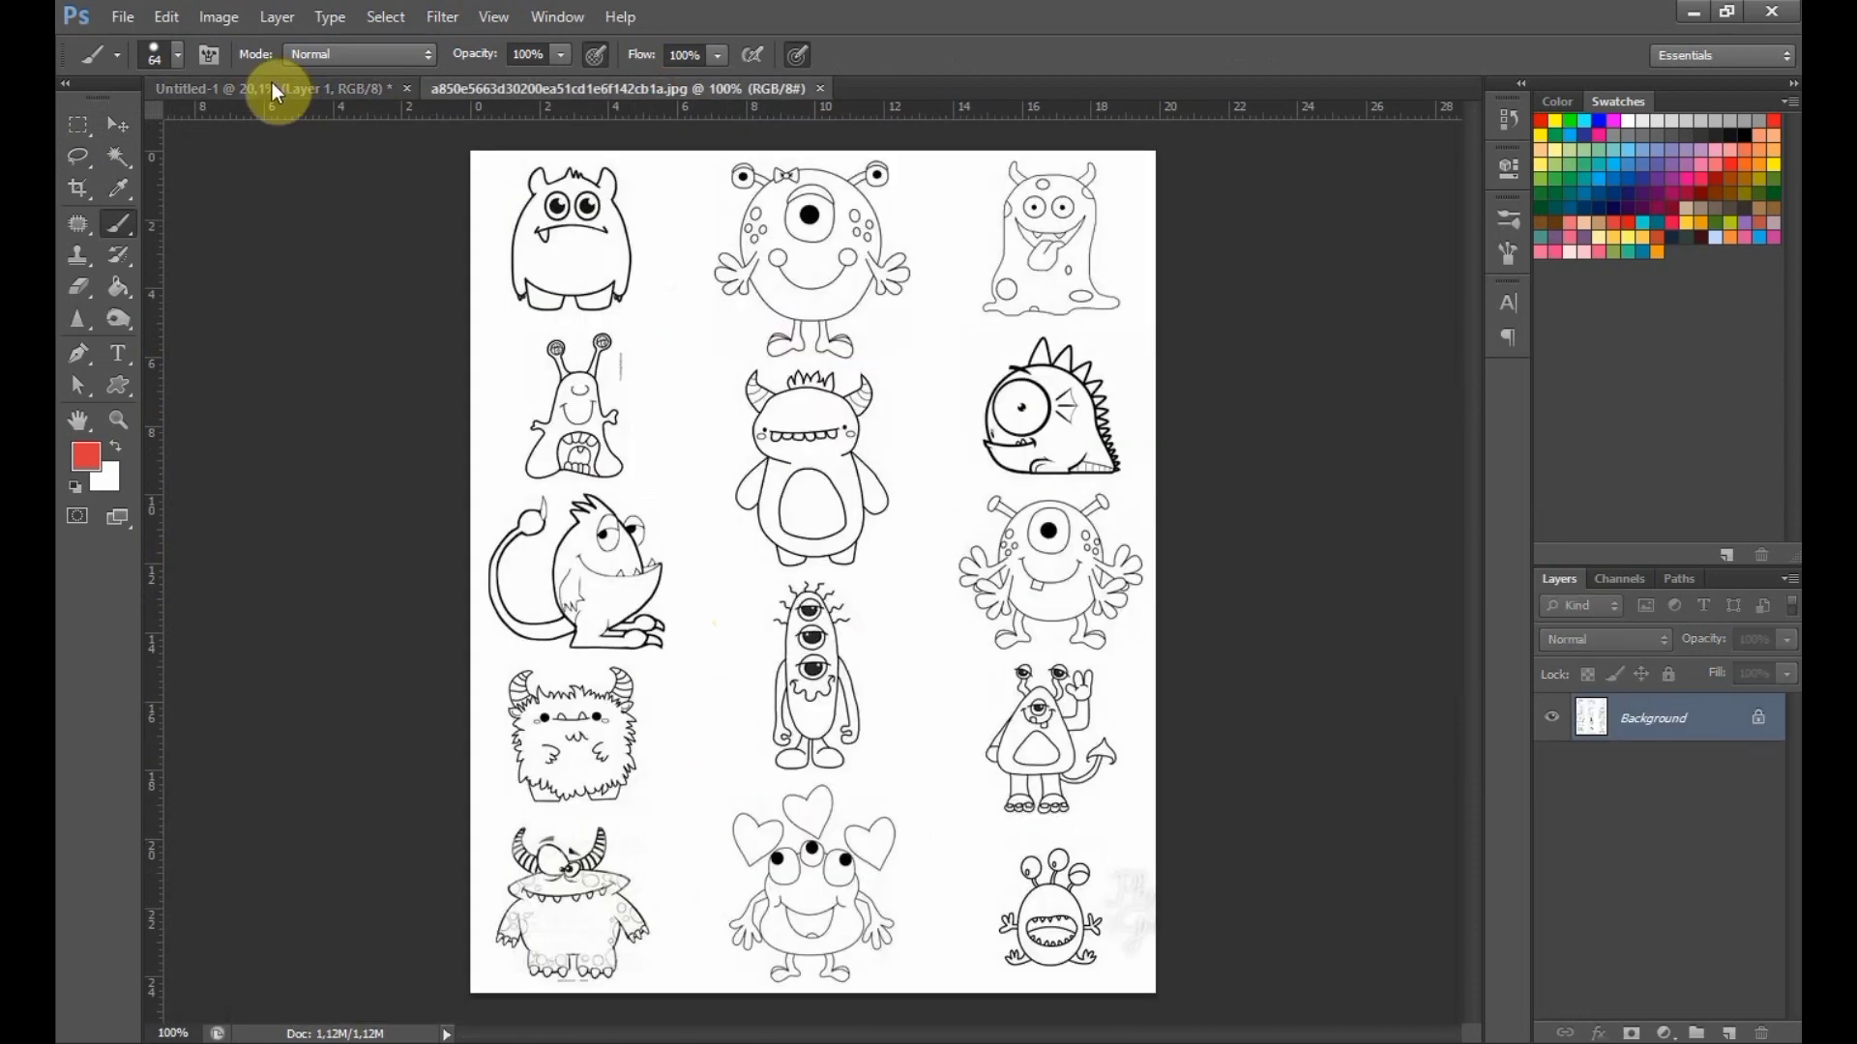
{"action": "left_click", "coordinate": [267, 83]}
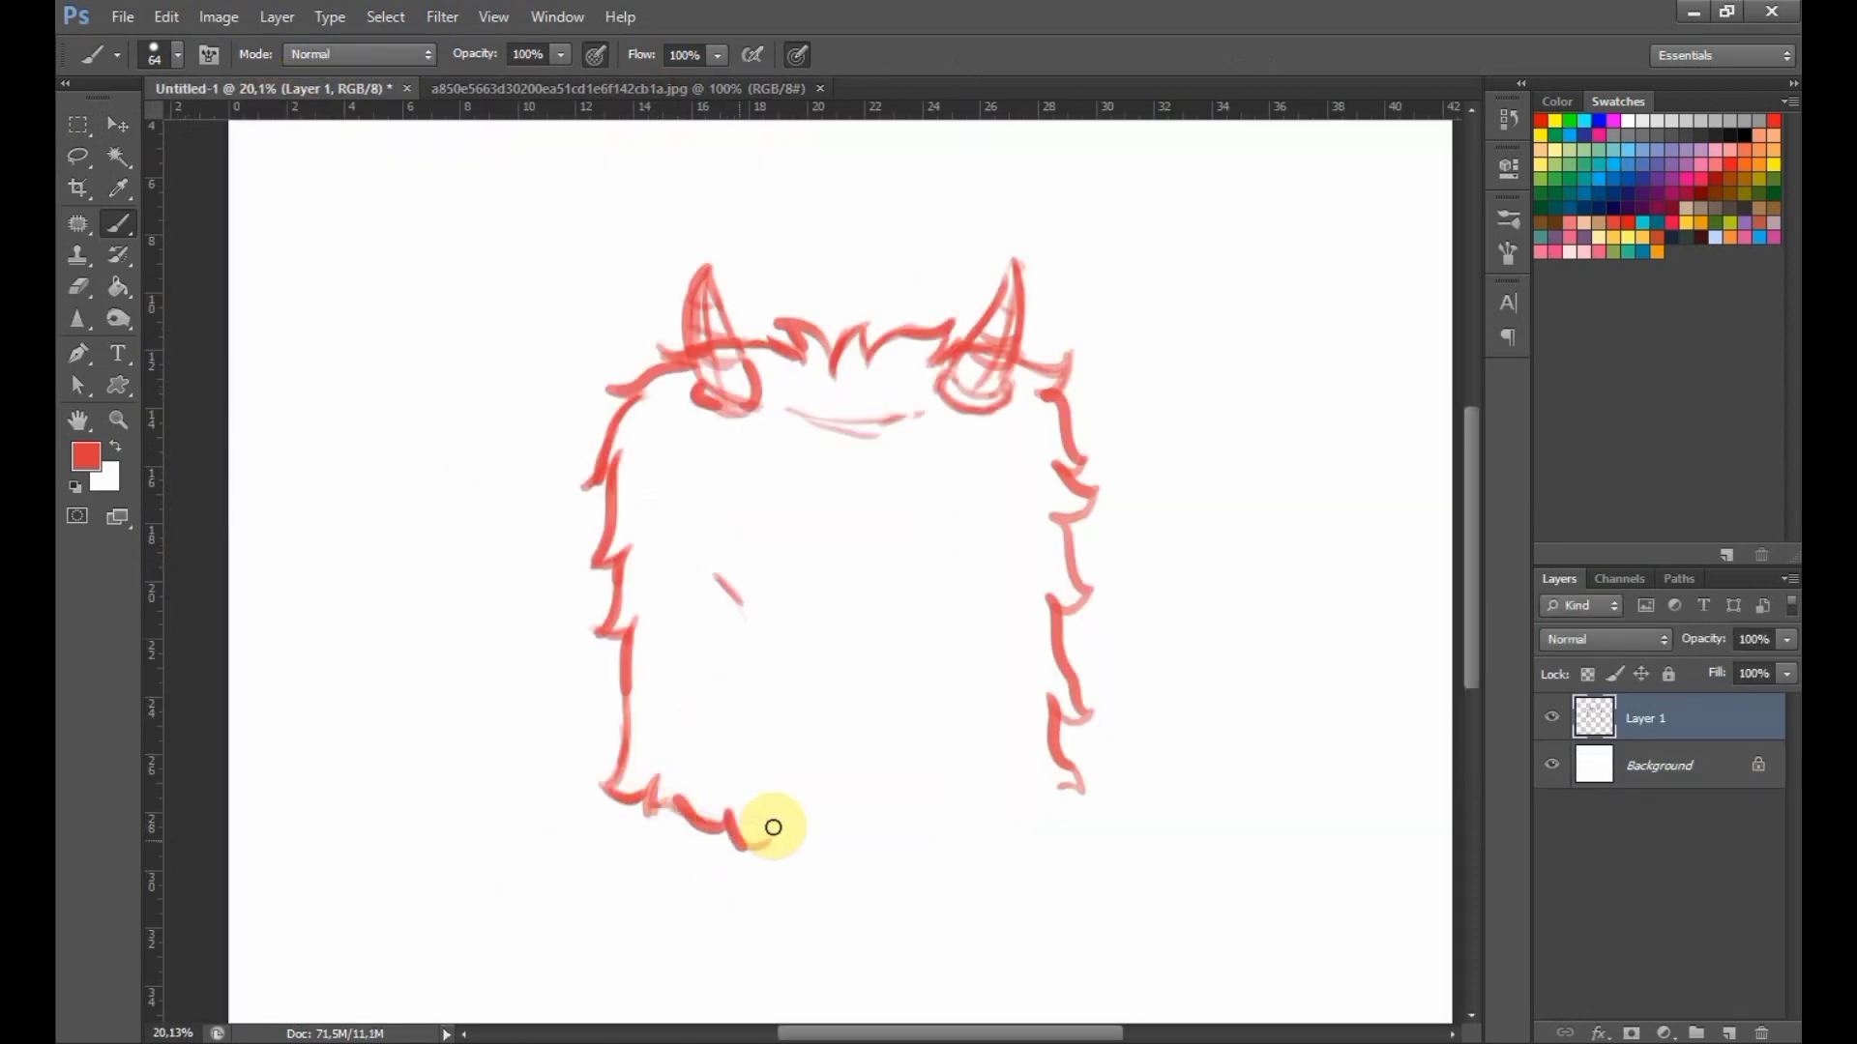
{"action": "mouse_move", "coordinate": [784, 828]}
{"action": "left_mouse_down"}
{"action": "mouse_move", "coordinate": [932, 843]}
{"action": "mouse_move", "coordinate": [996, 805]}
{"action": "mouse_move", "coordinate": [1065, 809]}
{"action": "left_mouse_up"}
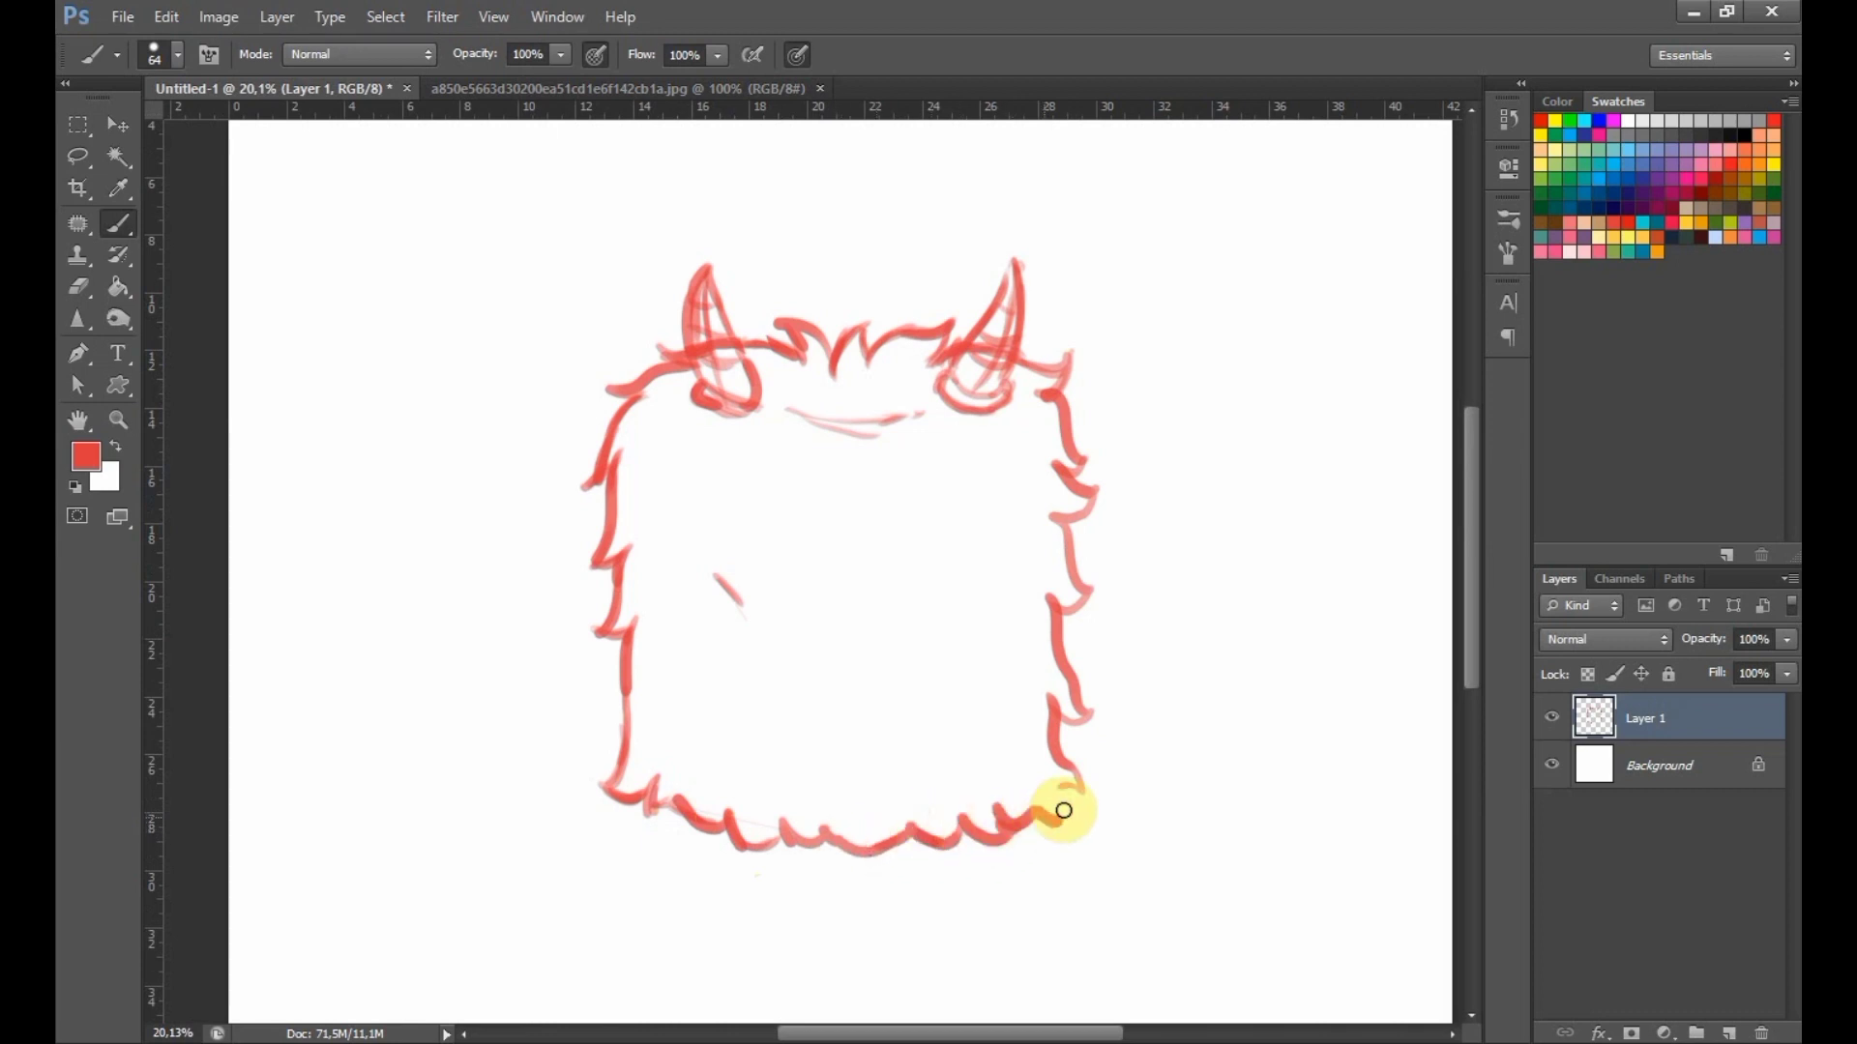
Check the monster reference image and sketch two small folded arms with hands on the body.
{"action": "left_click", "coordinate": [640, 89]}
{"action": "left_click", "coordinate": [265, 87]}
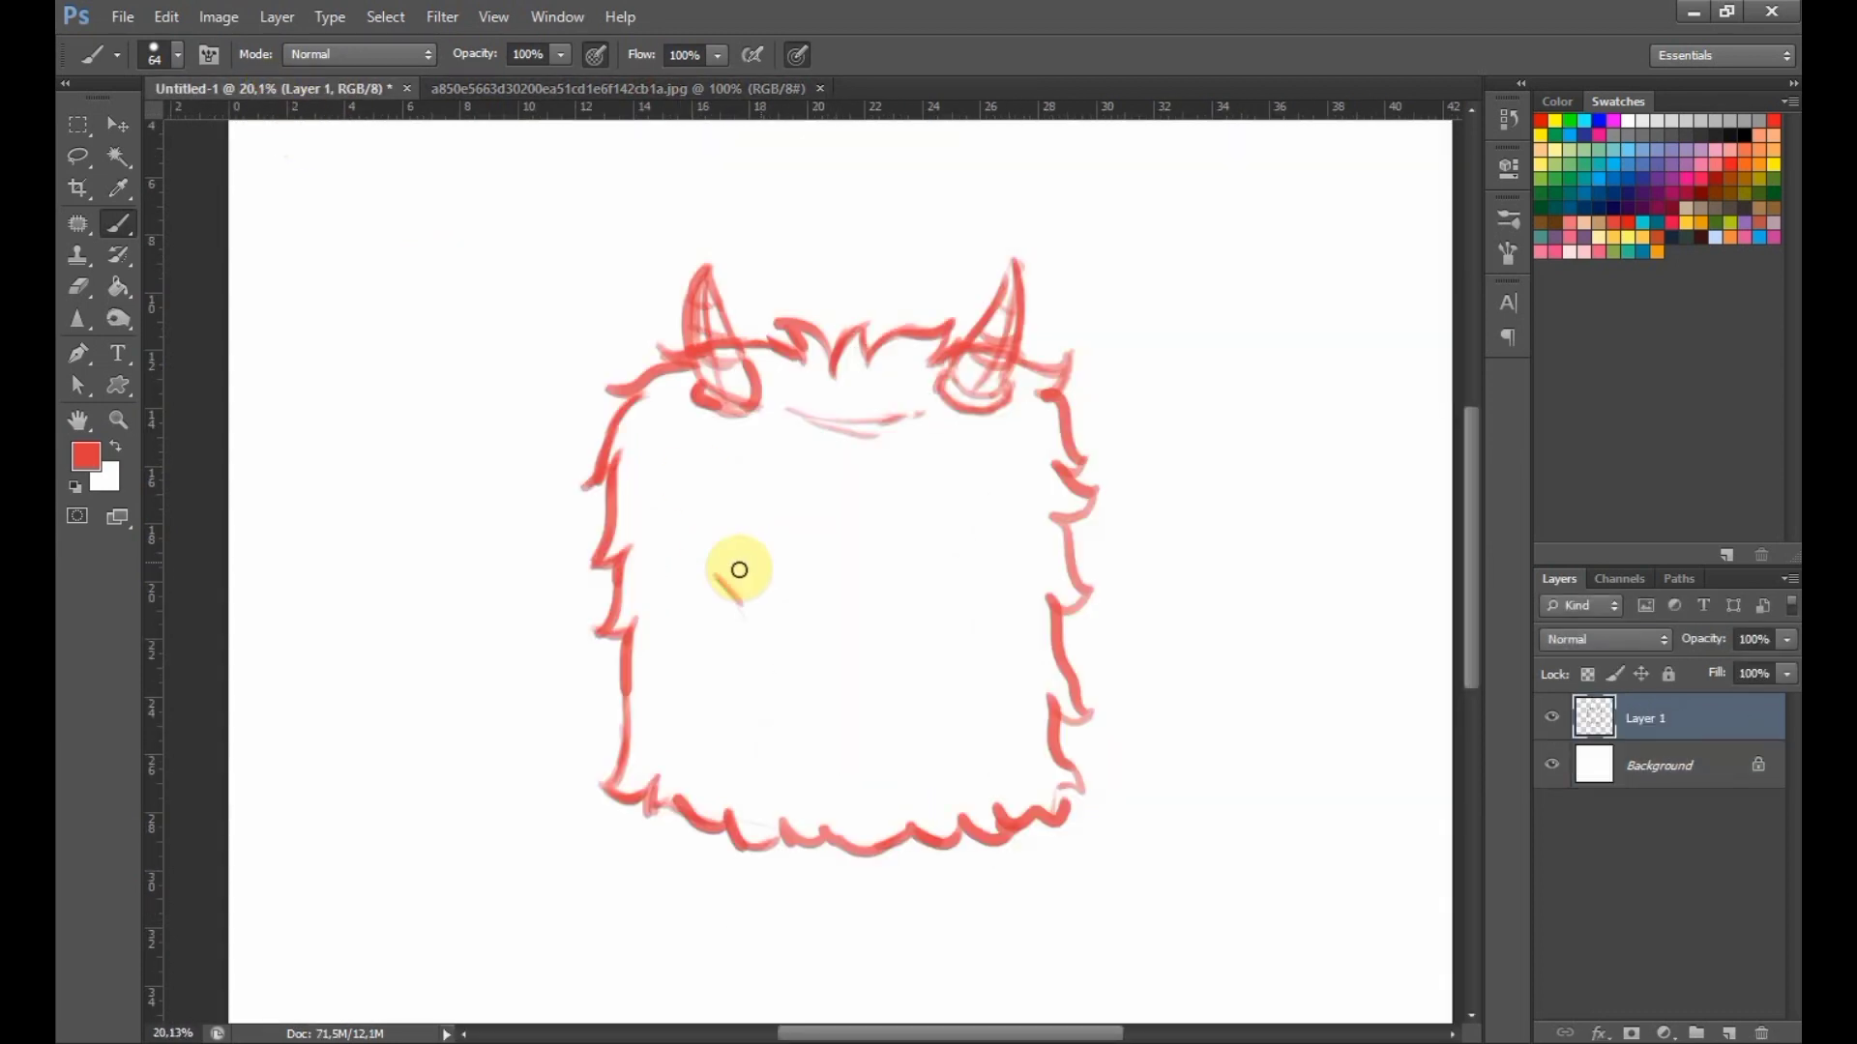
{"action": "mouse_move", "coordinate": [711, 655]}
{"action": "left_mouse_down"}
{"action": "mouse_move", "coordinate": [967, 622]}
{"action": "mouse_move", "coordinate": [743, 640]}
{"action": "left_mouse_up"}
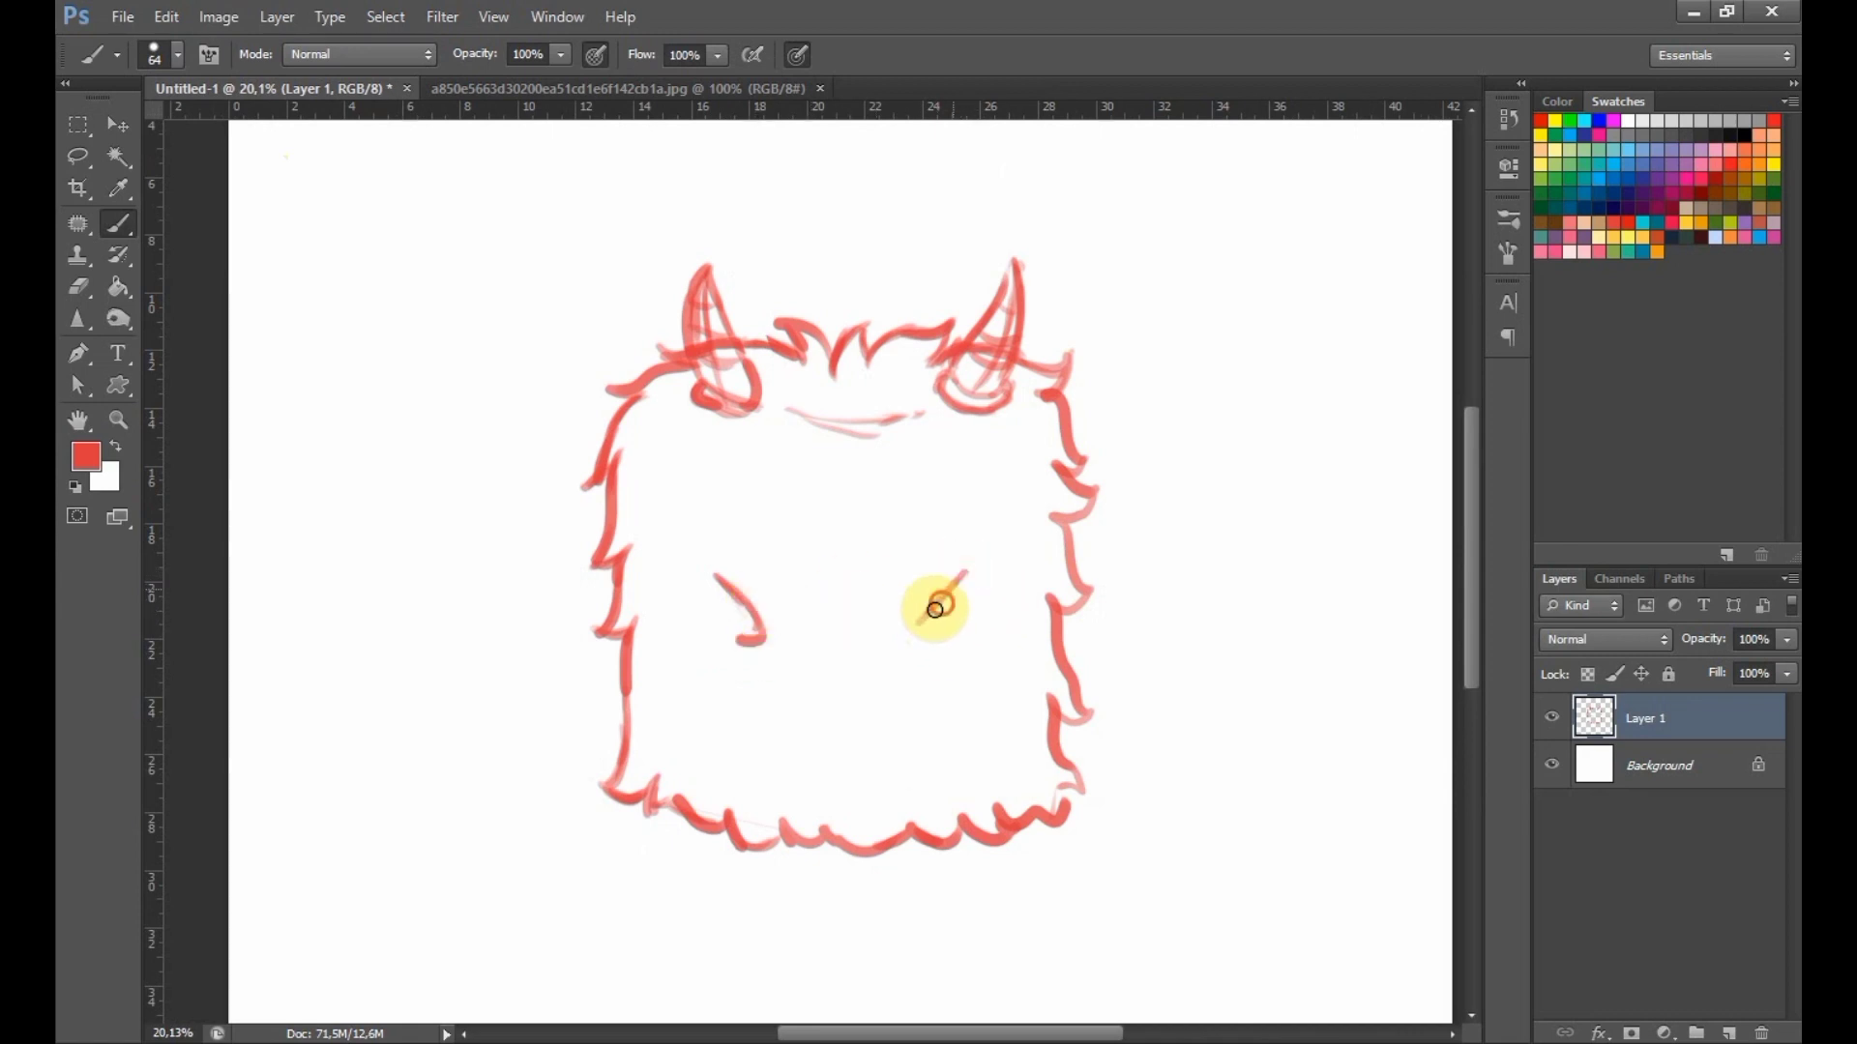
{"action": "left_click_drag", "start_coordinate": [939, 658], "coordinate": [970, 661]}
{"action": "mouse_move", "coordinate": [753, 608]}
{"action": "left_mouse_down"}
{"action": "mouse_move", "coordinate": [745, 644]}
{"action": "mouse_move", "coordinate": [716, 656]}
{"action": "left_mouse_up"}
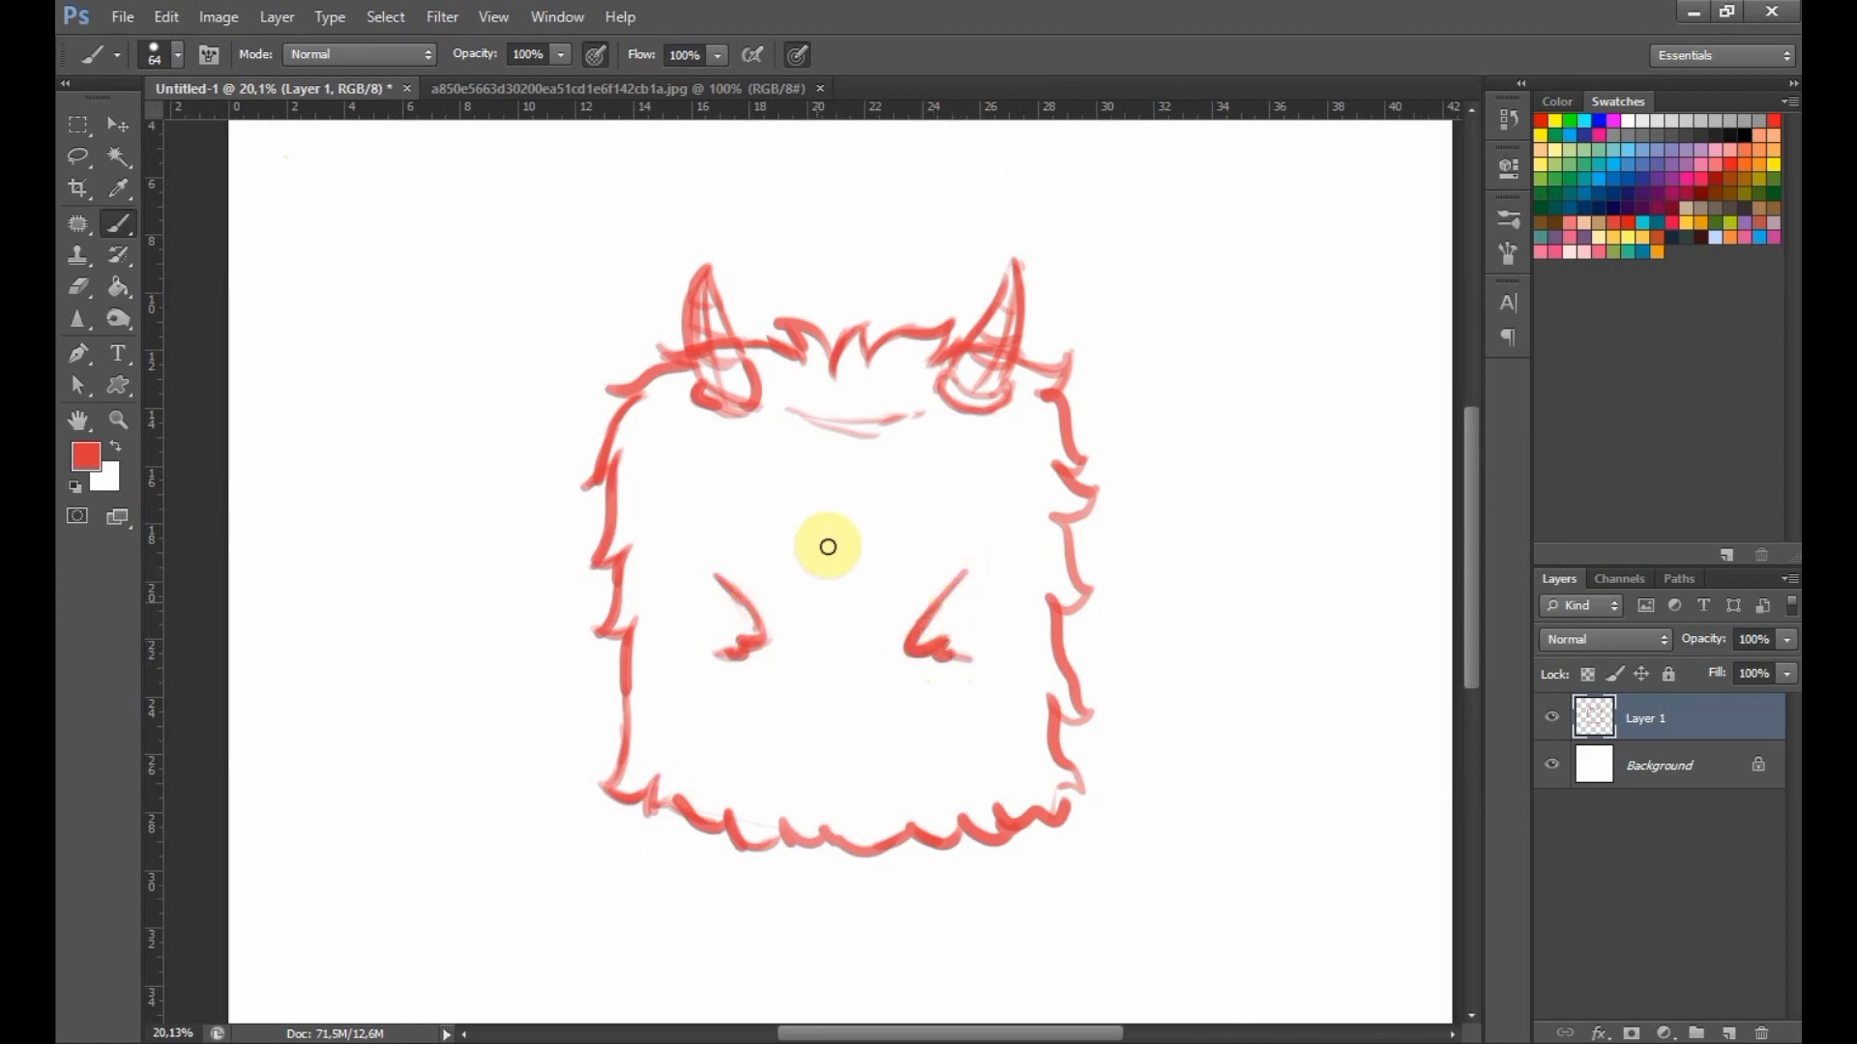
Start the left leg with a short stroke below the bottom fur and consult the monster reference image.
{"action": "left_click_drag", "start_coordinate": [685, 849], "coordinate": [689, 861]}
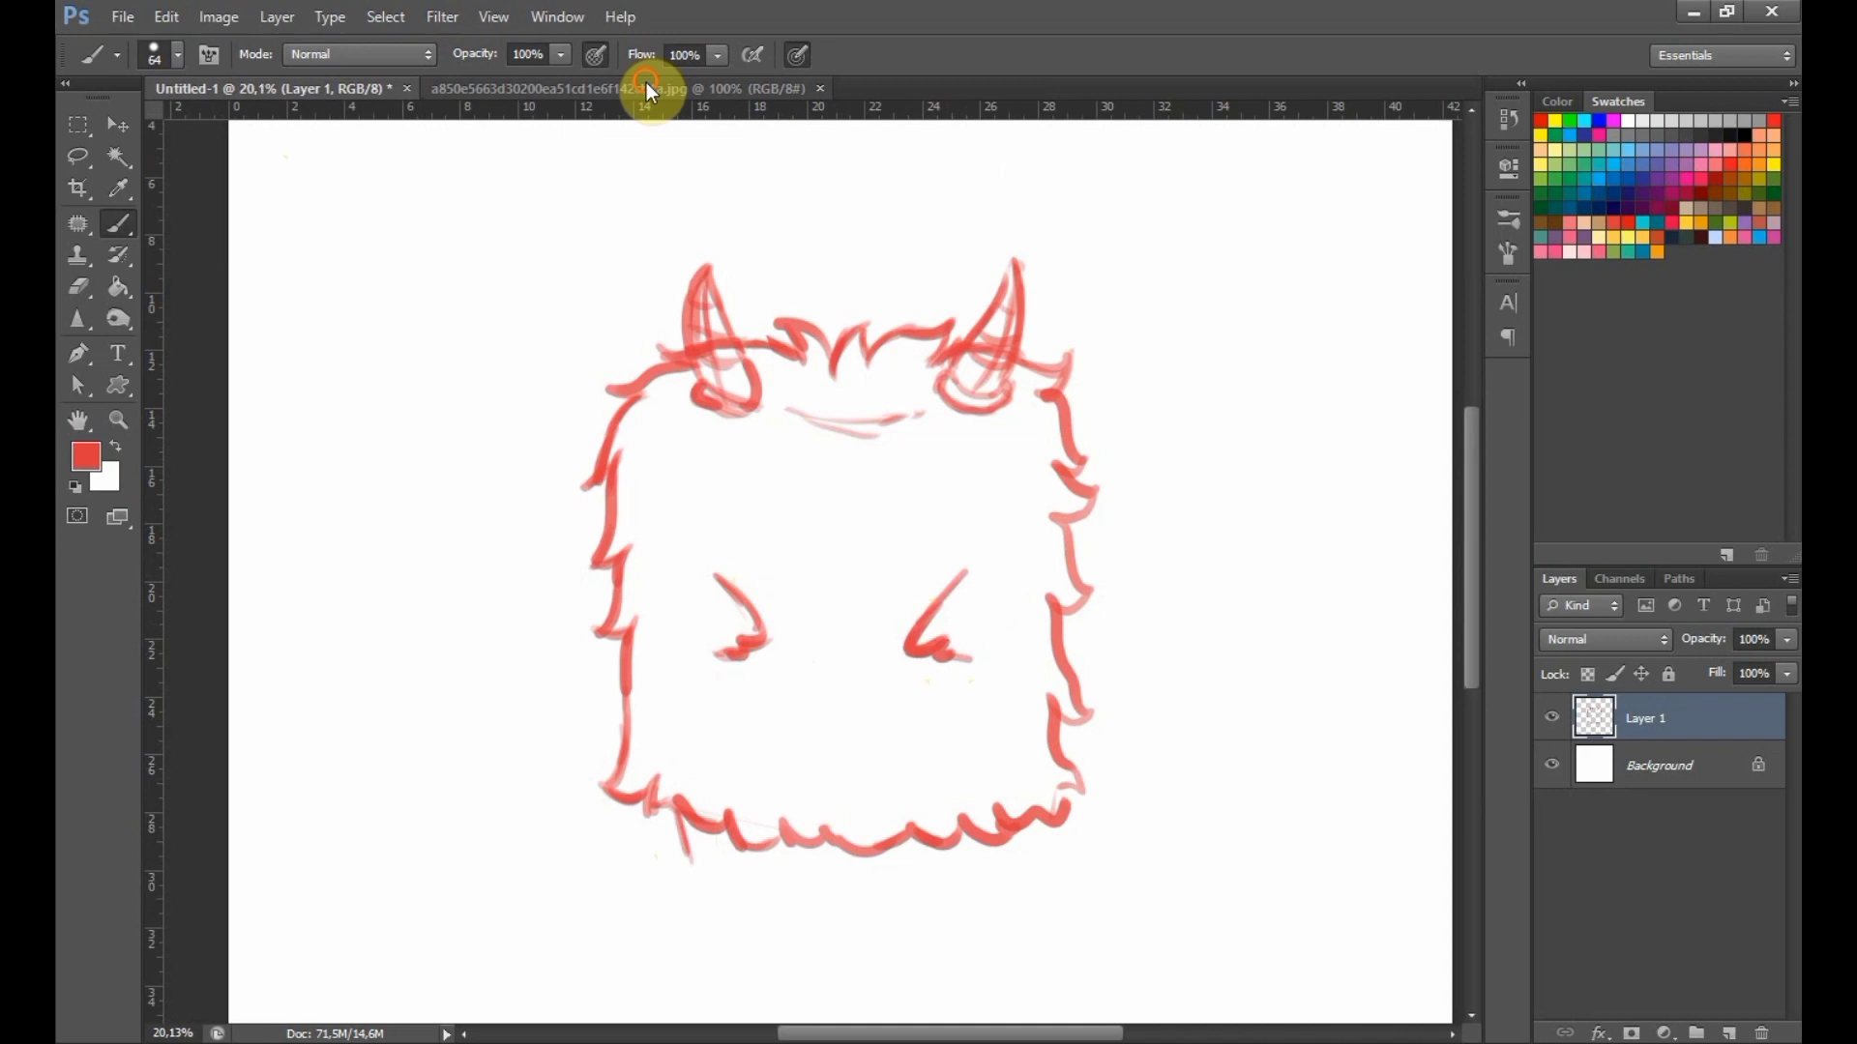
{"action": "left_click", "coordinate": [435, 93]}
{"action": "left_click", "coordinate": [334, 91]}
{"action": "left_click", "coordinate": [497, 83]}
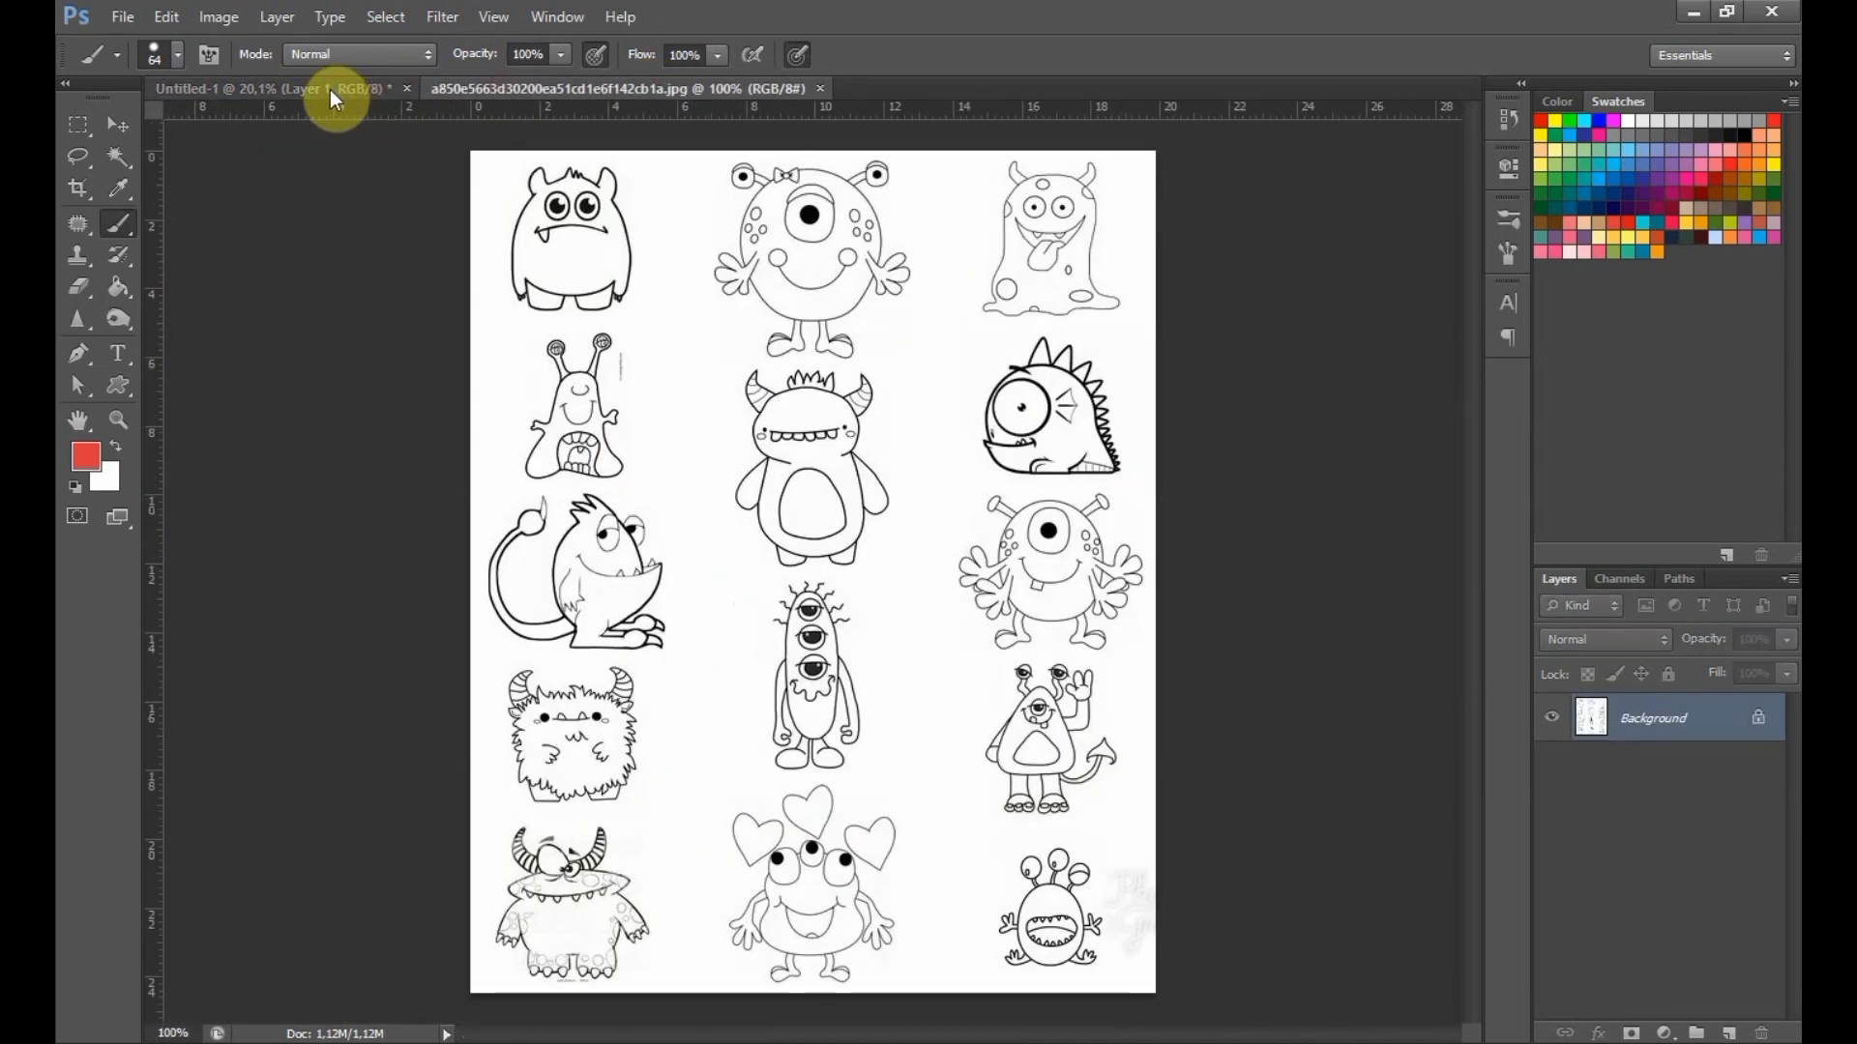
{"action": "left_click", "coordinate": [330, 89]}
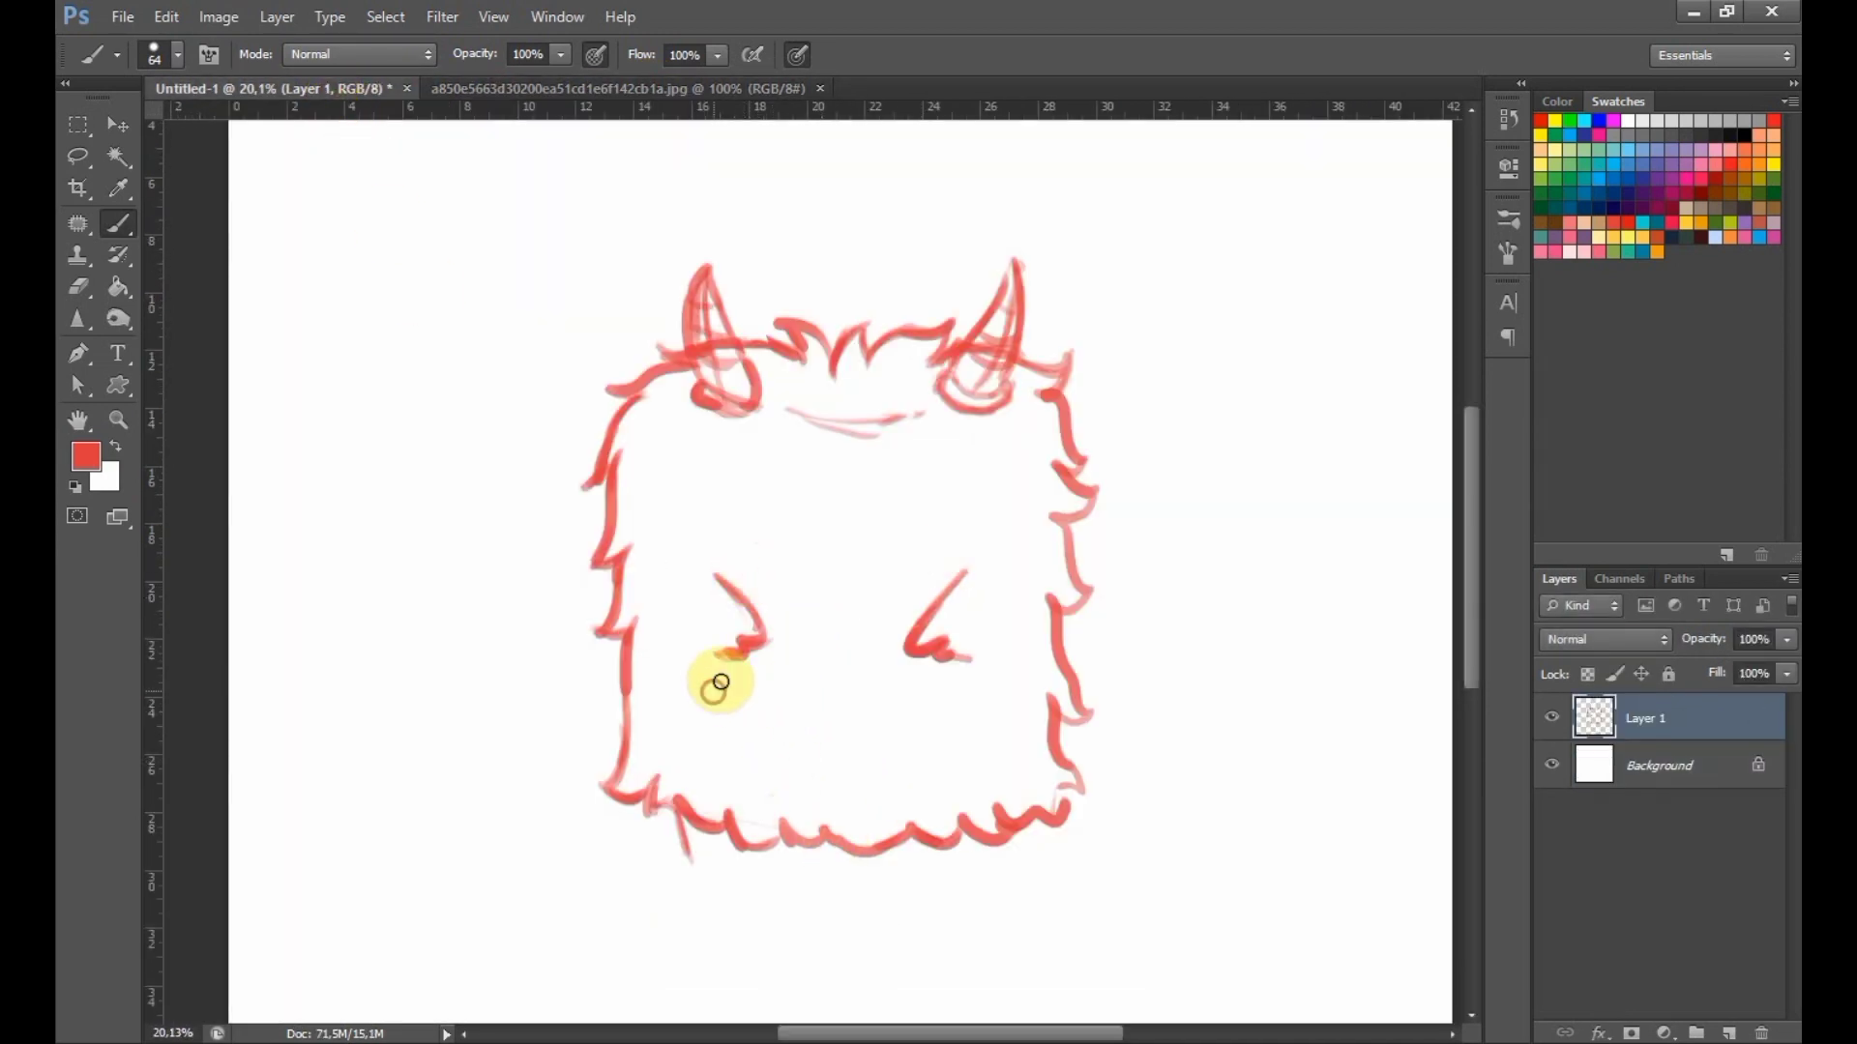
{"action": "mouse_move", "coordinate": [718, 567]}
{"action": "left_mouse_down"}
{"action": "mouse_move", "coordinate": [933, 554]}
{"action": "mouse_move", "coordinate": [854, 588]}
{"action": "left_mouse_up"}
{"action": "key", "text": "ctrl+z"}
{"action": "key", "text": "ctrl+z"}
Sketch a wide curved smile above the arms with two small upward fangs near its ends.
{"action": "mouse_move", "coordinate": [708, 546]}
{"action": "left_mouse_down"}
{"action": "mouse_move", "coordinate": [950, 539]}
{"action": "mouse_move", "coordinate": [936, 555]}
{"action": "mouse_move", "coordinate": [971, 534]}
{"action": "left_mouse_up"}
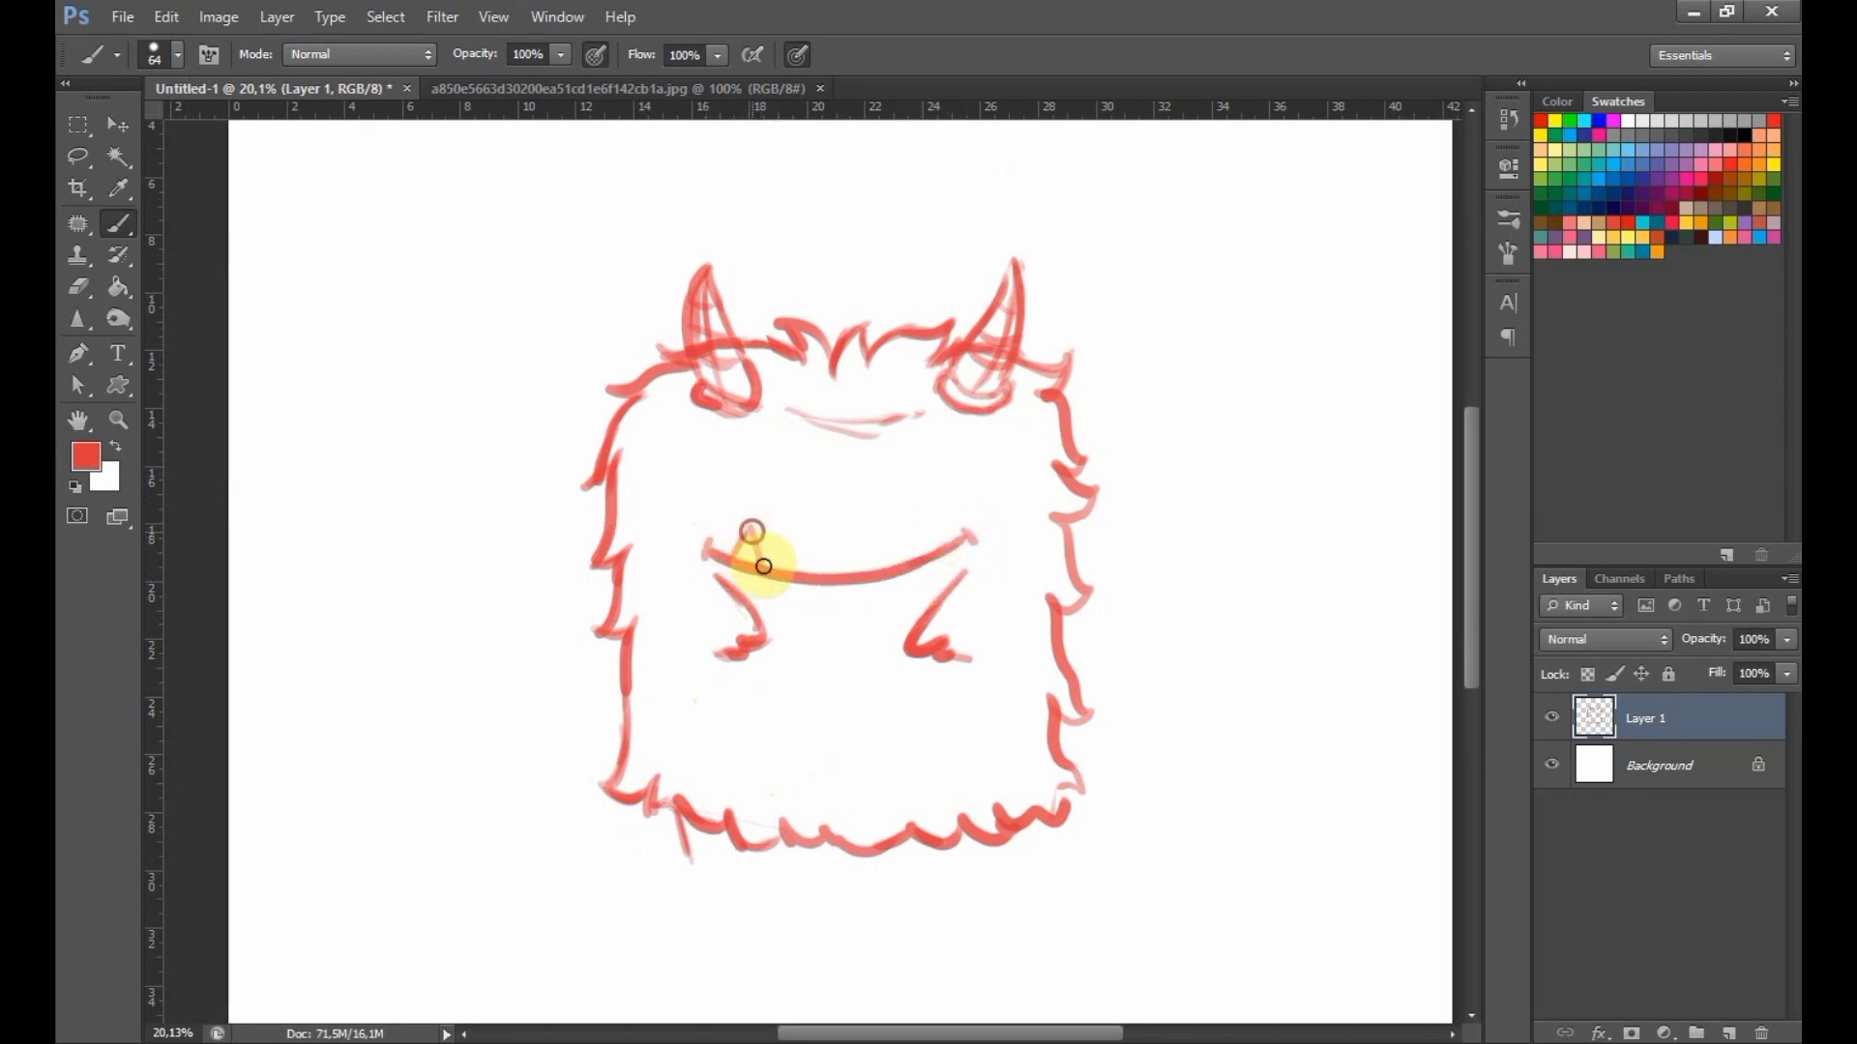
{"action": "left_click_drag", "start_coordinate": [736, 557], "coordinate": [764, 559]}
{"action": "left_click_drag", "start_coordinate": [917, 552], "coordinate": [944, 549]}
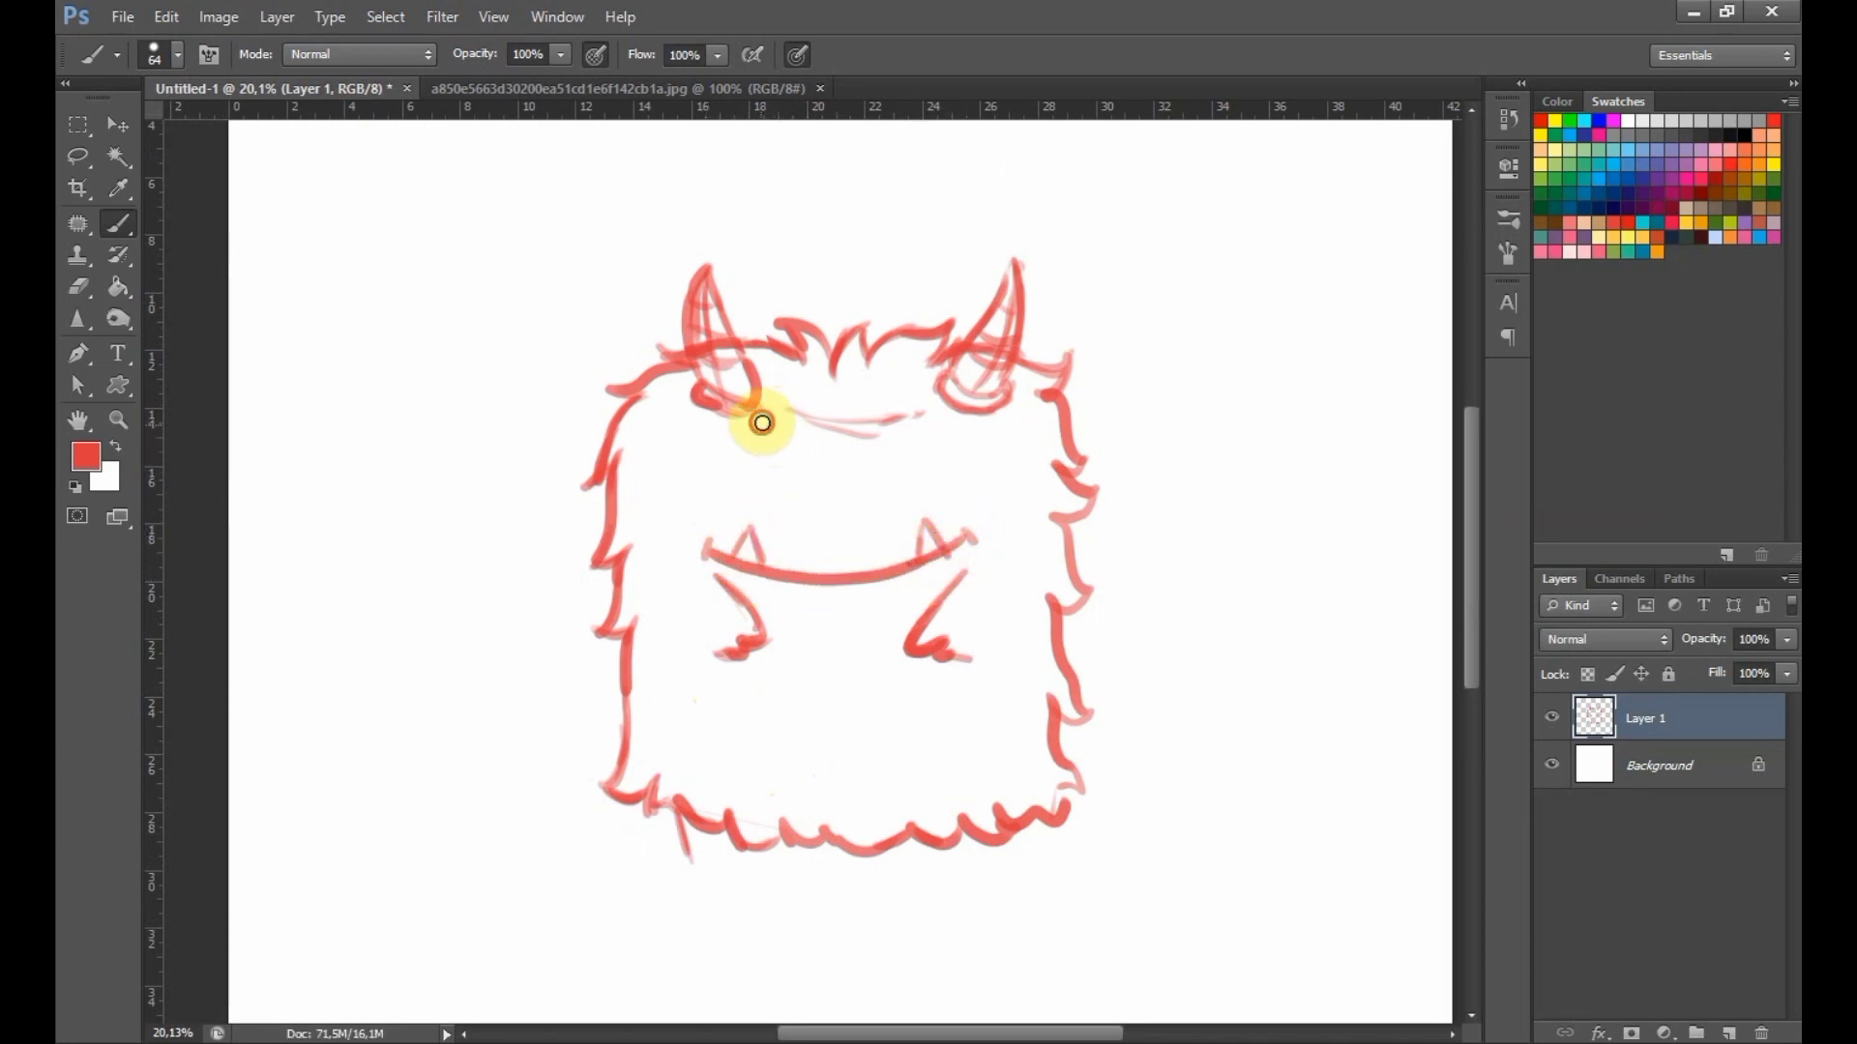
Sketch a jagged hair fringe below the horns and add short crease strokes at both mouth corners.
{"action": "mouse_move", "coordinate": [771, 440]}
{"action": "left_mouse_down"}
{"action": "mouse_move", "coordinate": [912, 484]}
{"action": "mouse_move", "coordinate": [953, 435]}
{"action": "mouse_move", "coordinate": [815, 496]}
{"action": "mouse_move", "coordinate": [868, 531]}
{"action": "left_mouse_up"}
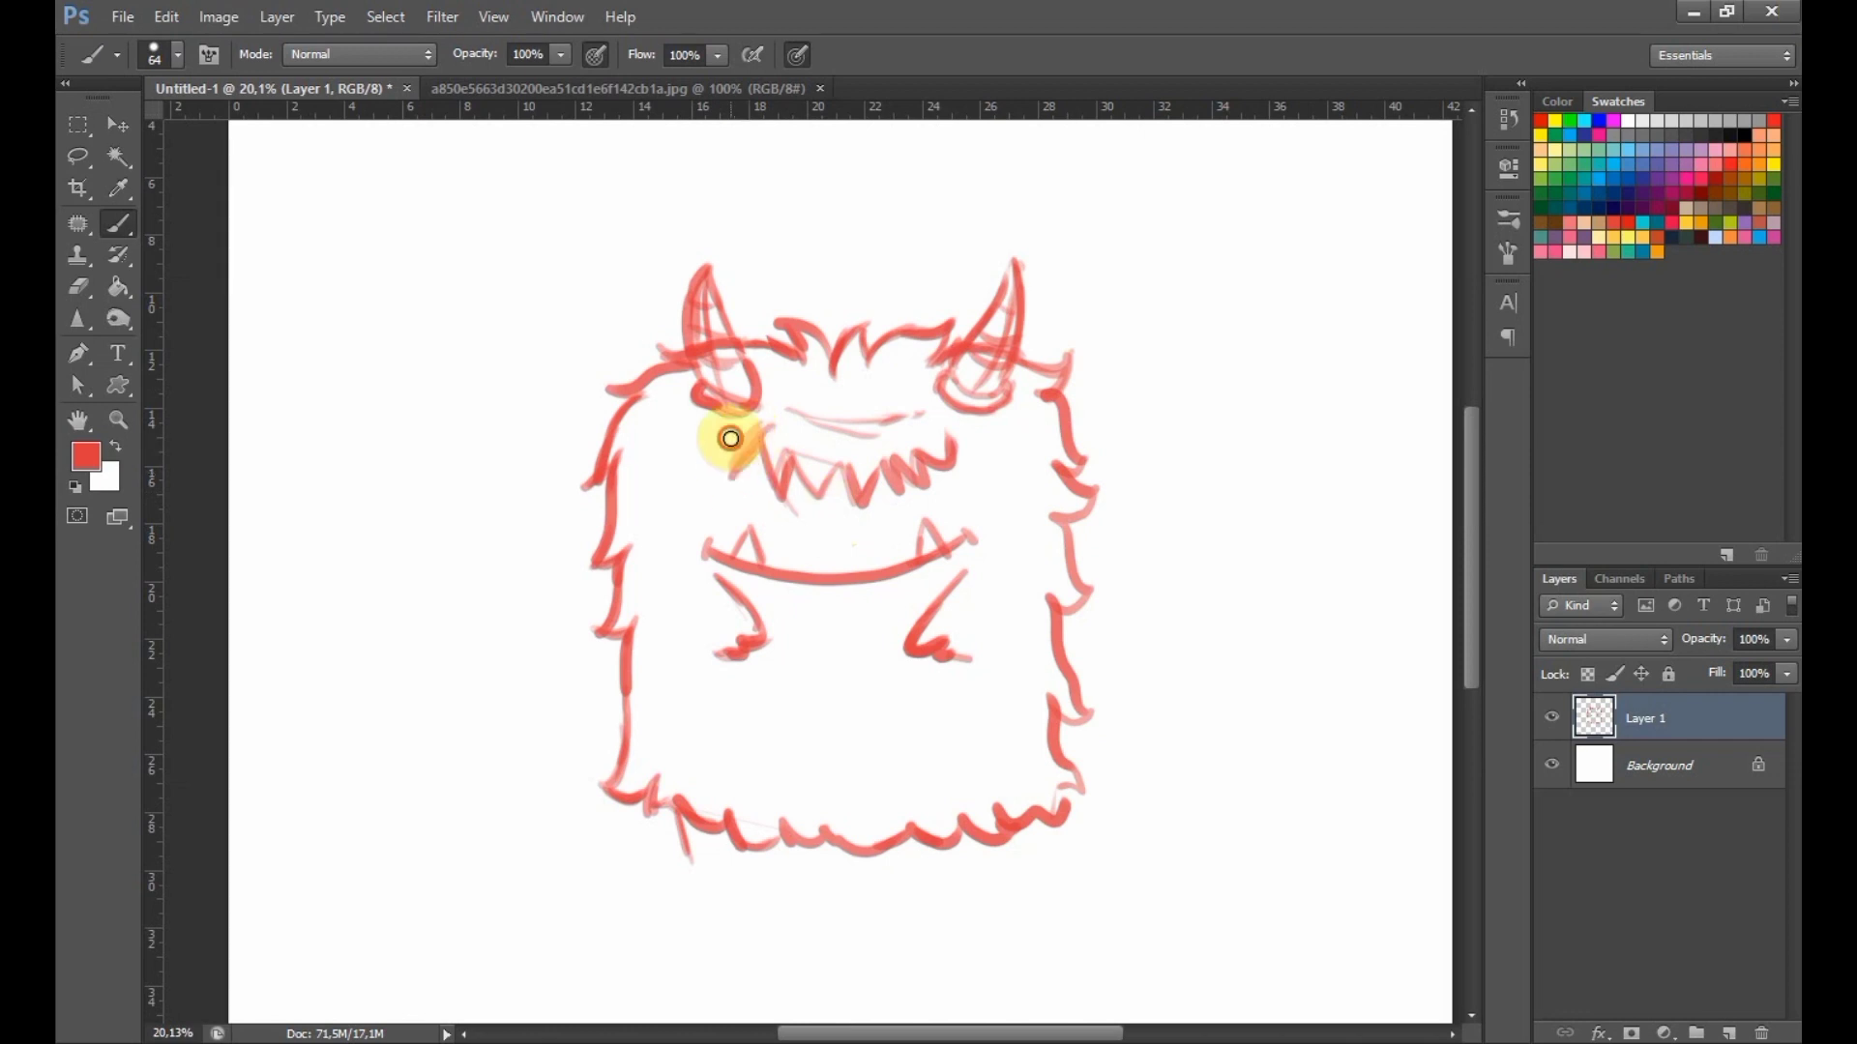
{"action": "mouse_move", "coordinate": [730, 438]}
{"action": "left_mouse_down"}
{"action": "mouse_move", "coordinate": [783, 505]}
{"action": "mouse_move", "coordinate": [850, 469]}
{"action": "mouse_move", "coordinate": [887, 479]}
{"action": "mouse_move", "coordinate": [972, 440]}
{"action": "left_mouse_up"}
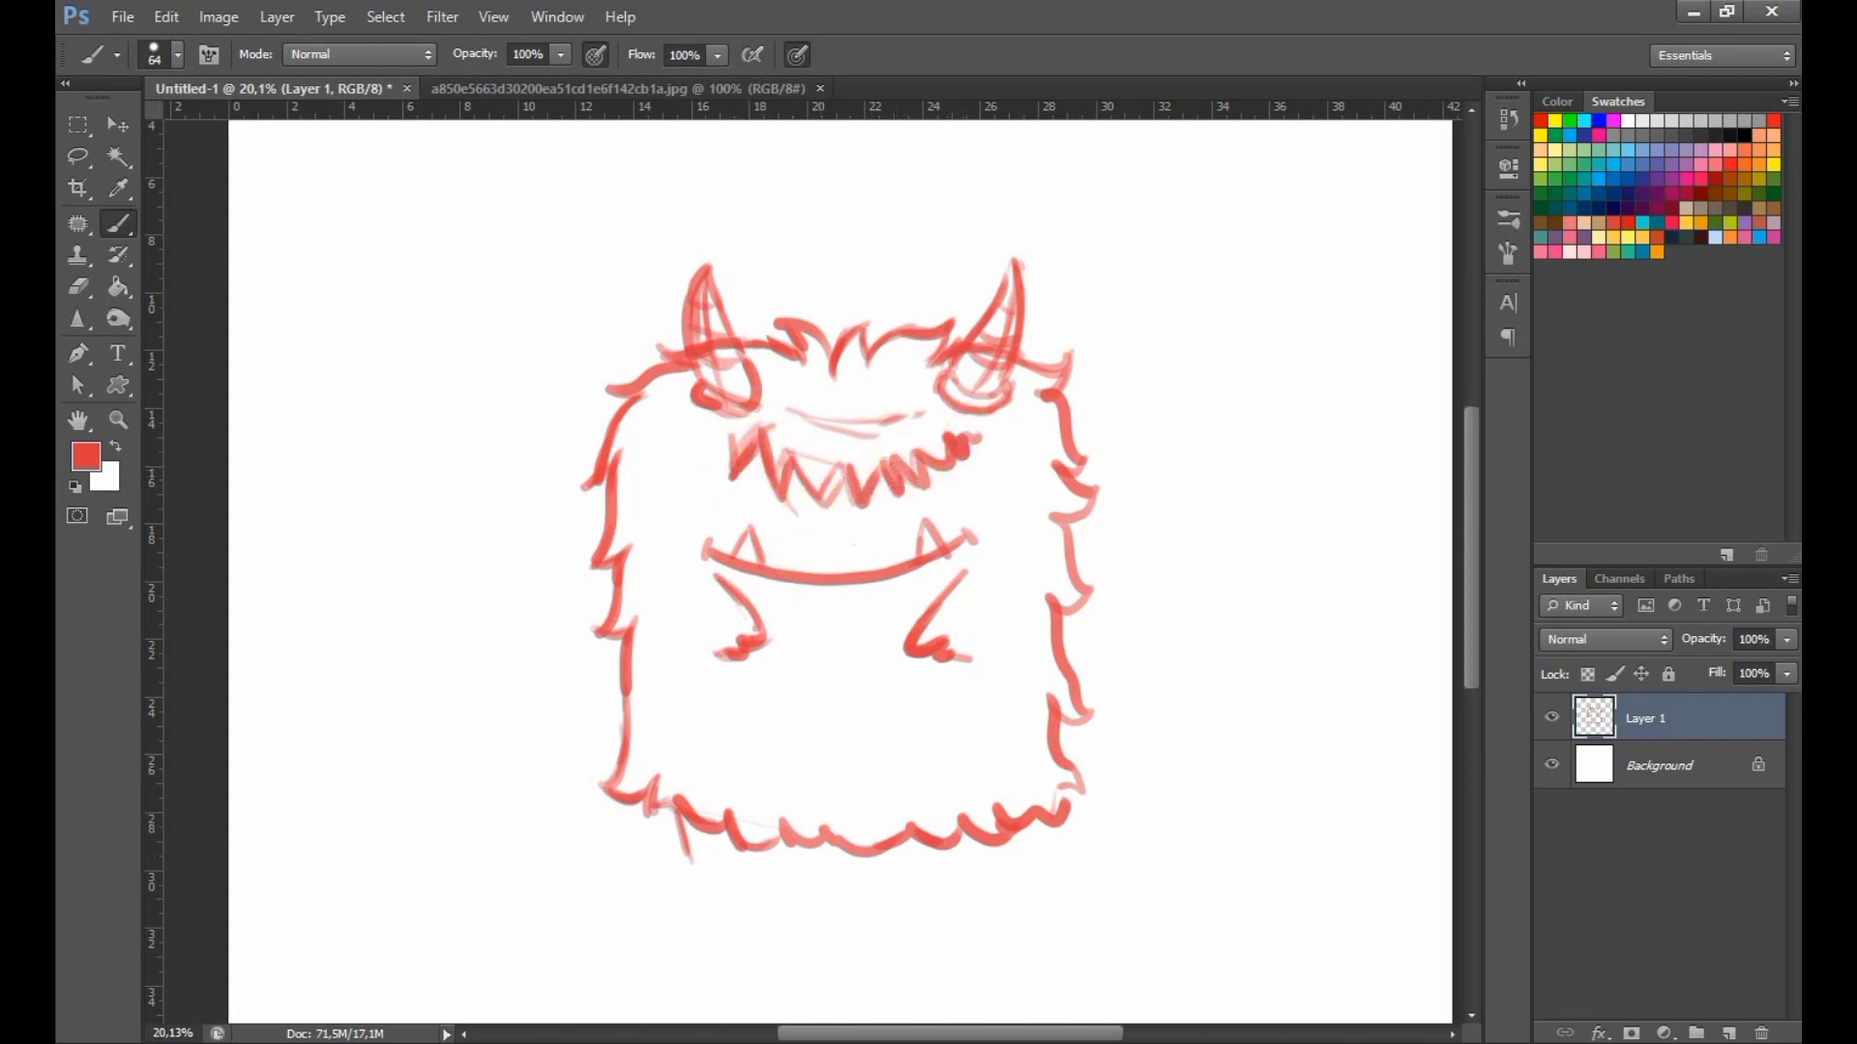
{"action": "left_click_drag", "start_coordinate": [705, 518], "coordinate": [688, 571]}
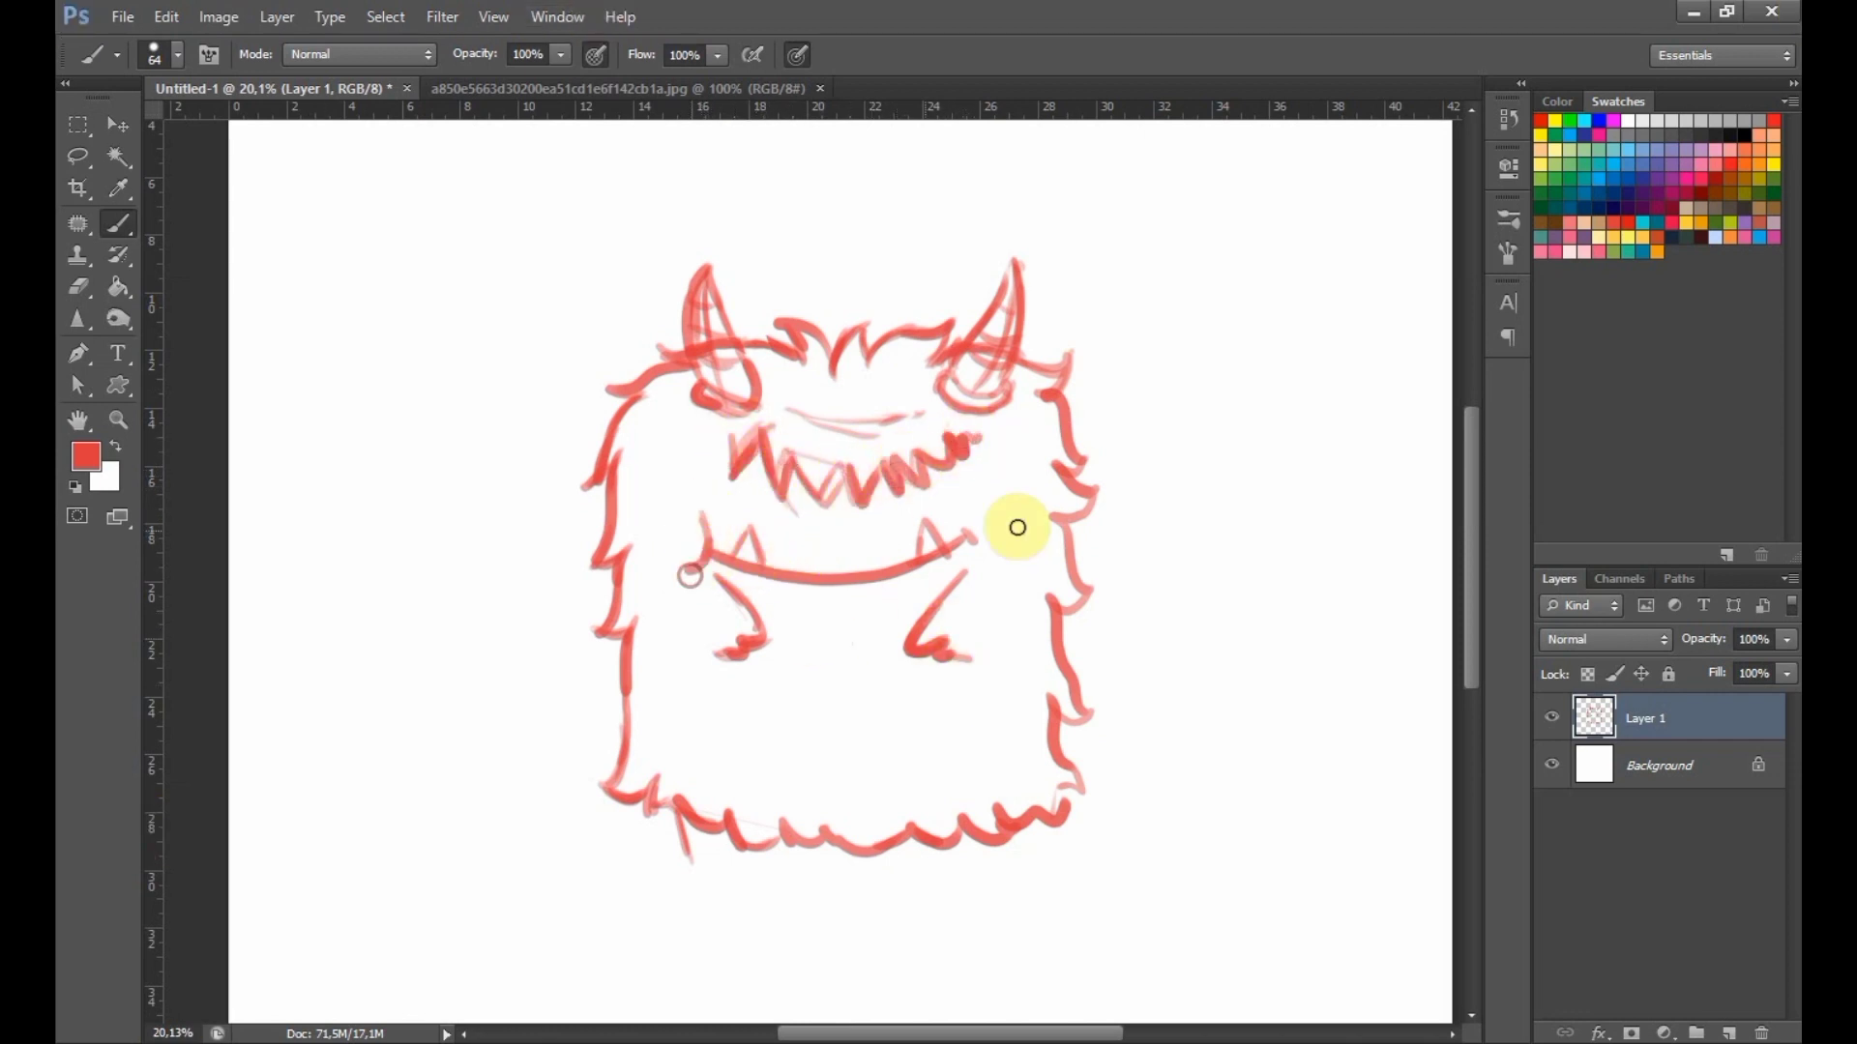
{"action": "left_click_drag", "start_coordinate": [967, 523], "coordinate": [993, 558]}
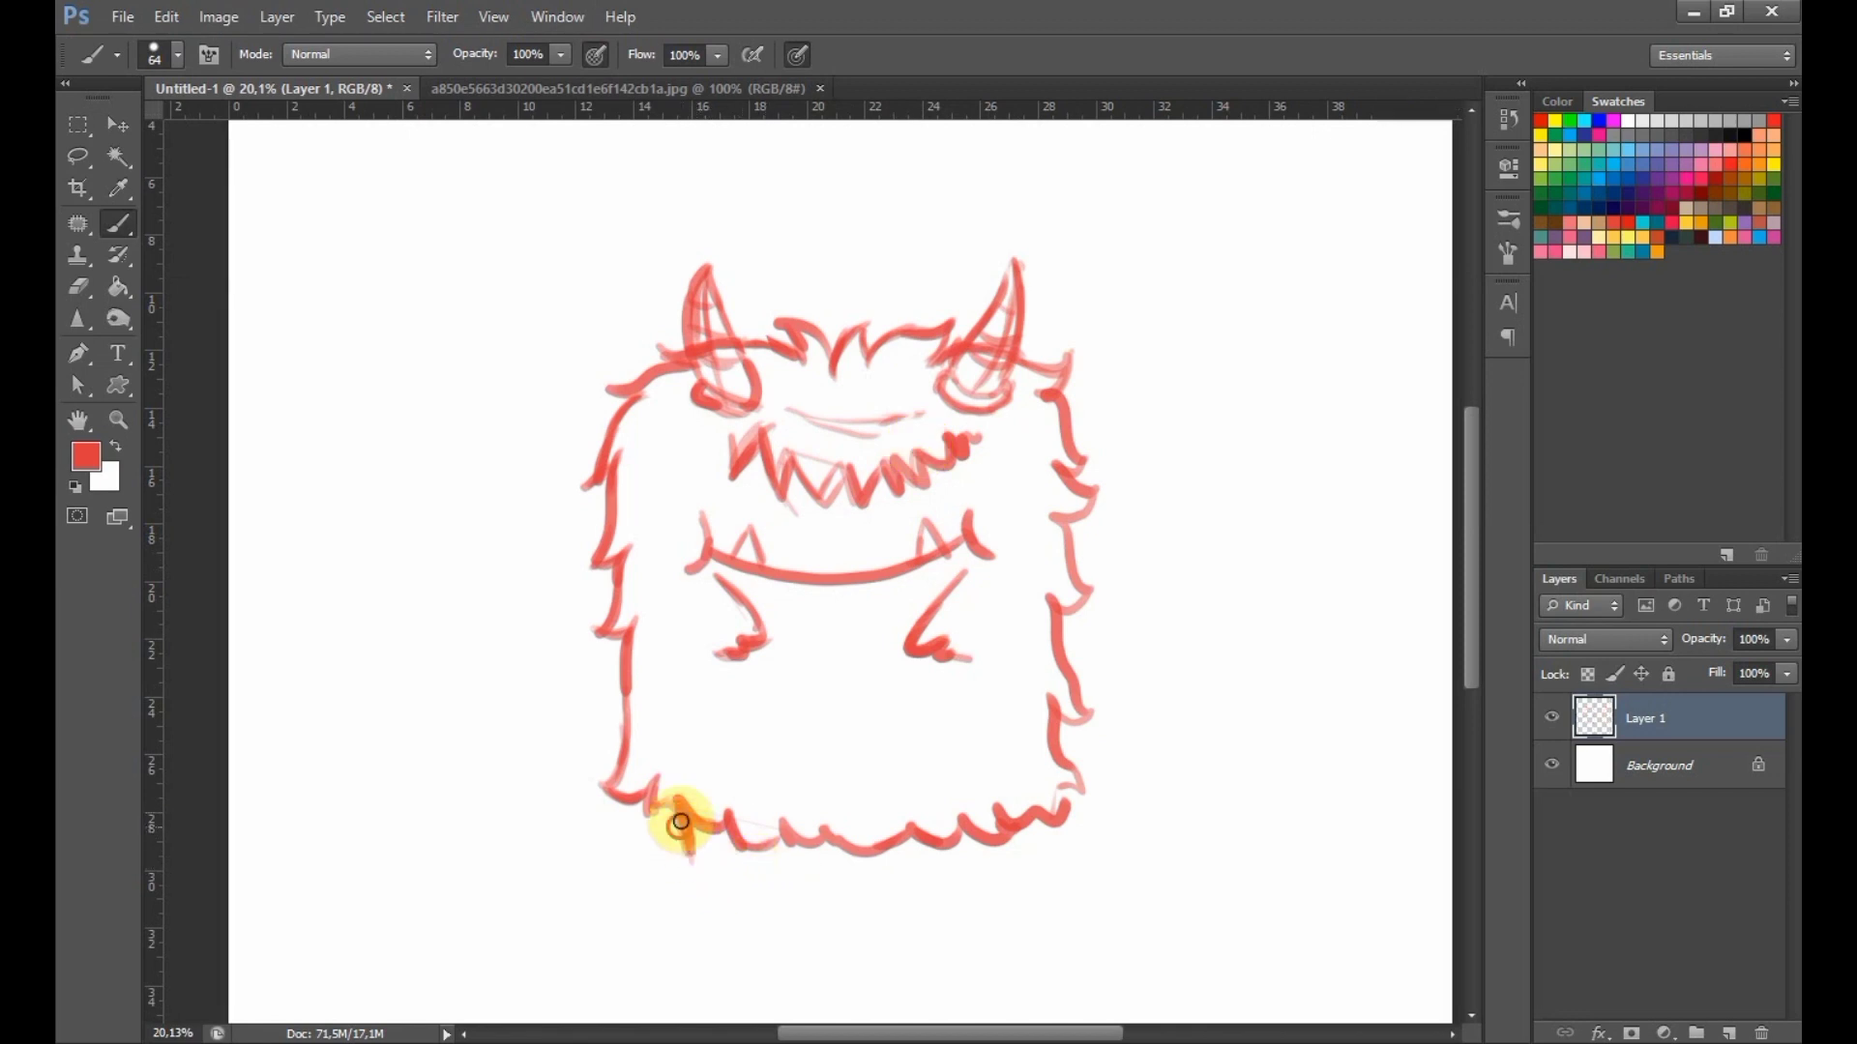
Check the monster reference image and sketch two short, flat-soled feet below the bottom fur.
{"action": "left_click", "coordinate": [421, 90]}
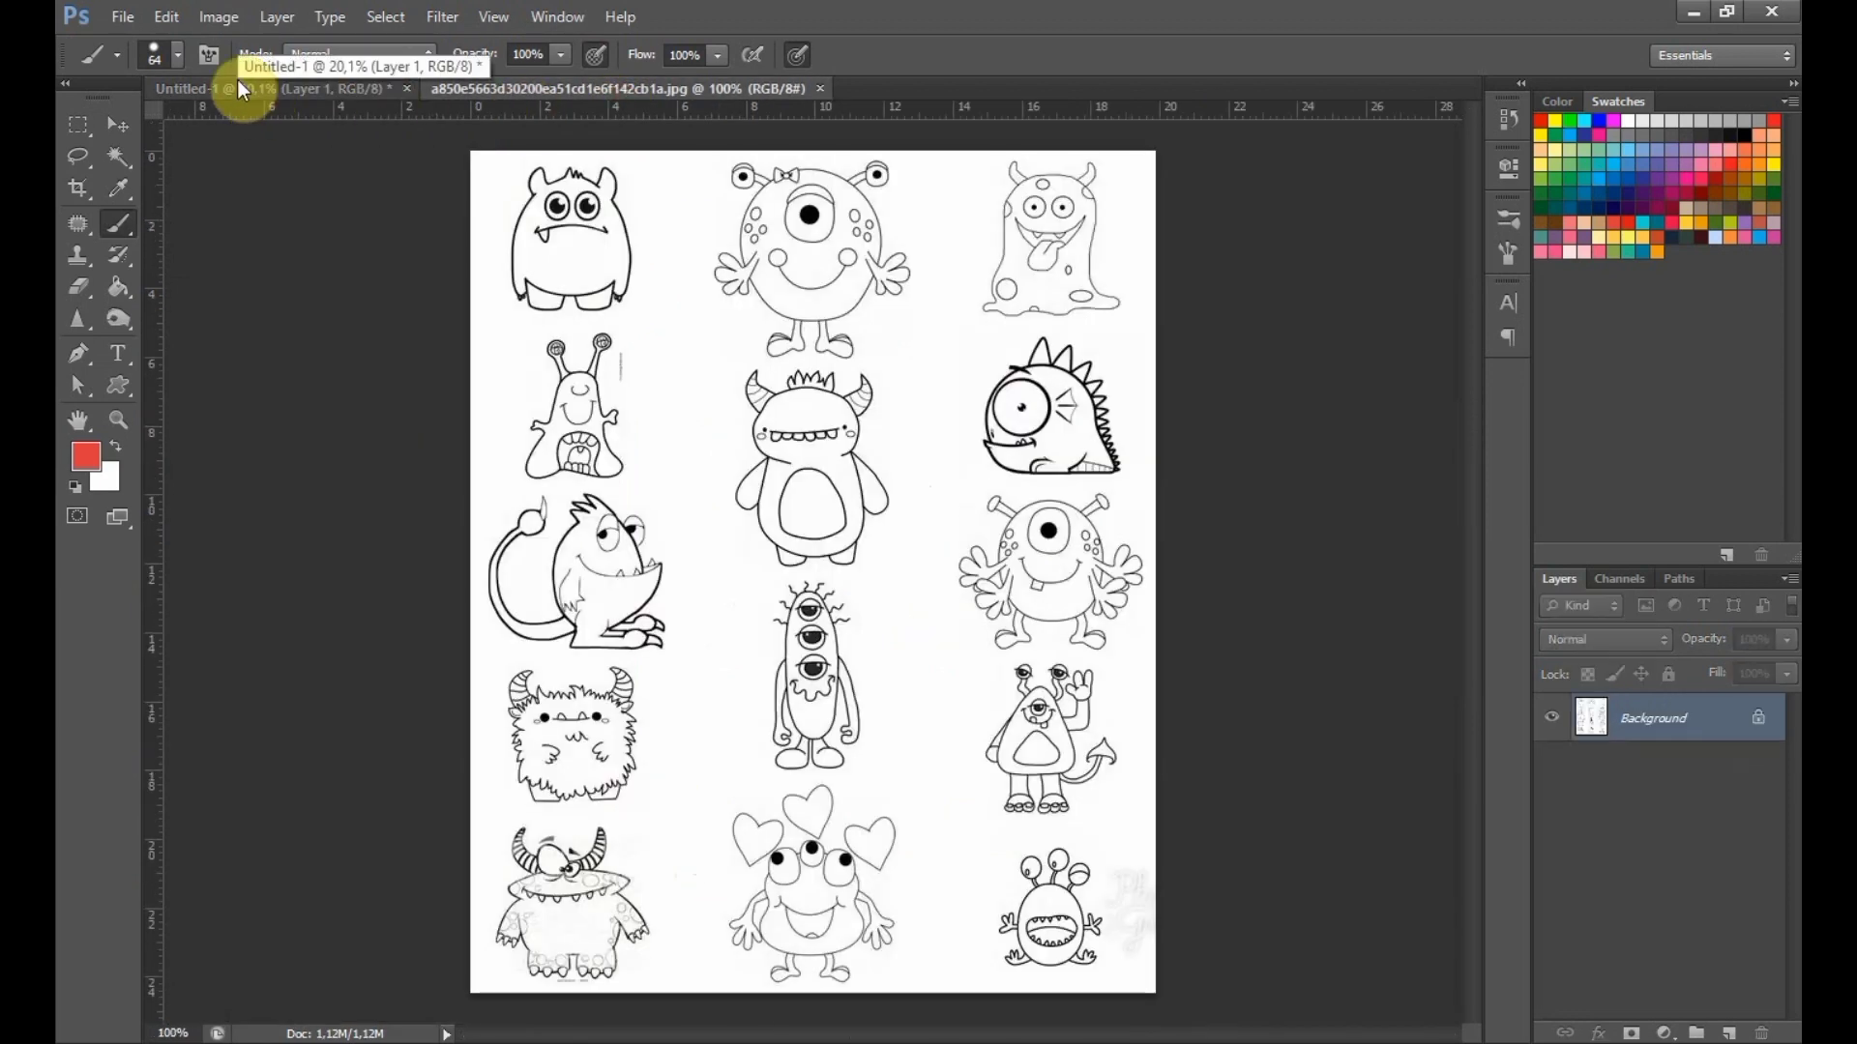
{"action": "left_click", "coordinate": [236, 85]}
{"action": "left_click", "coordinate": [733, 89]}
{"action": "left_click", "coordinate": [294, 89]}
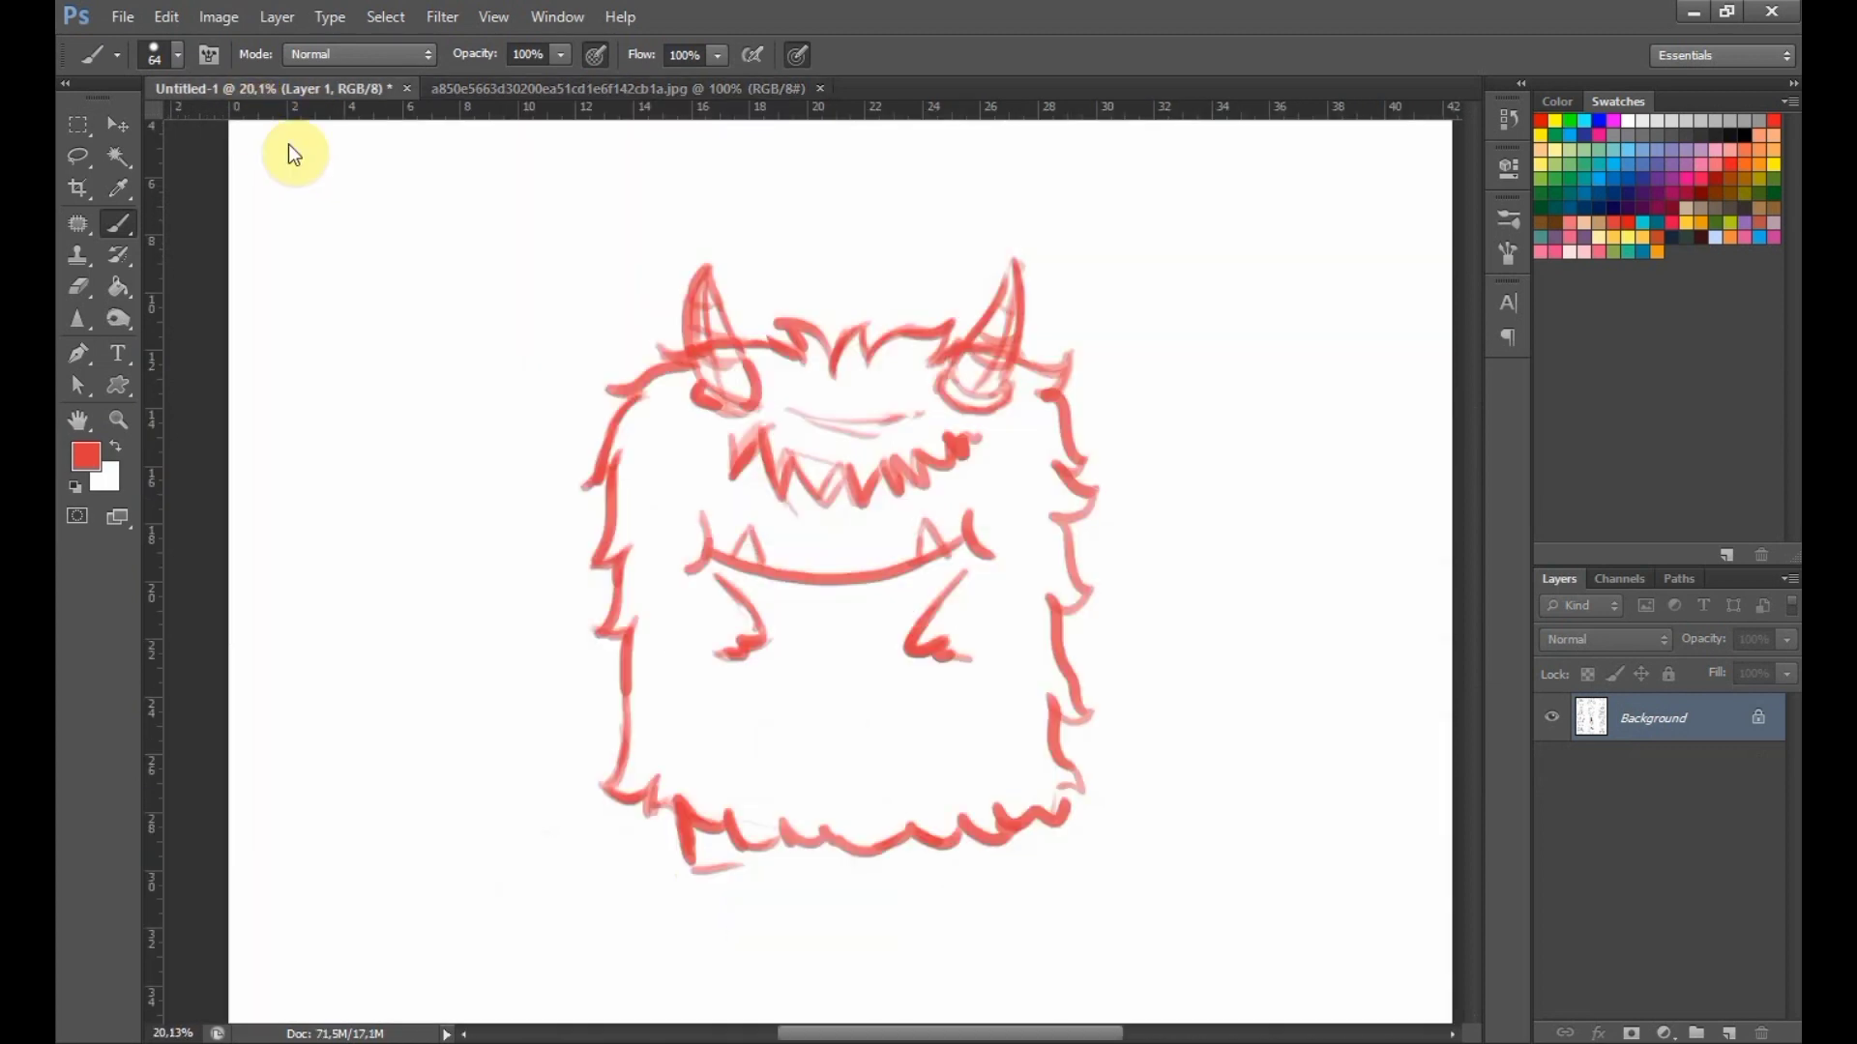
{"action": "left_click_drag", "start_coordinate": [691, 872], "coordinate": [784, 871]}
{"action": "left_click_drag", "start_coordinate": [913, 830], "coordinate": [920, 860]}
{"action": "left_click_drag", "start_coordinate": [929, 874], "coordinate": [1012, 870]}
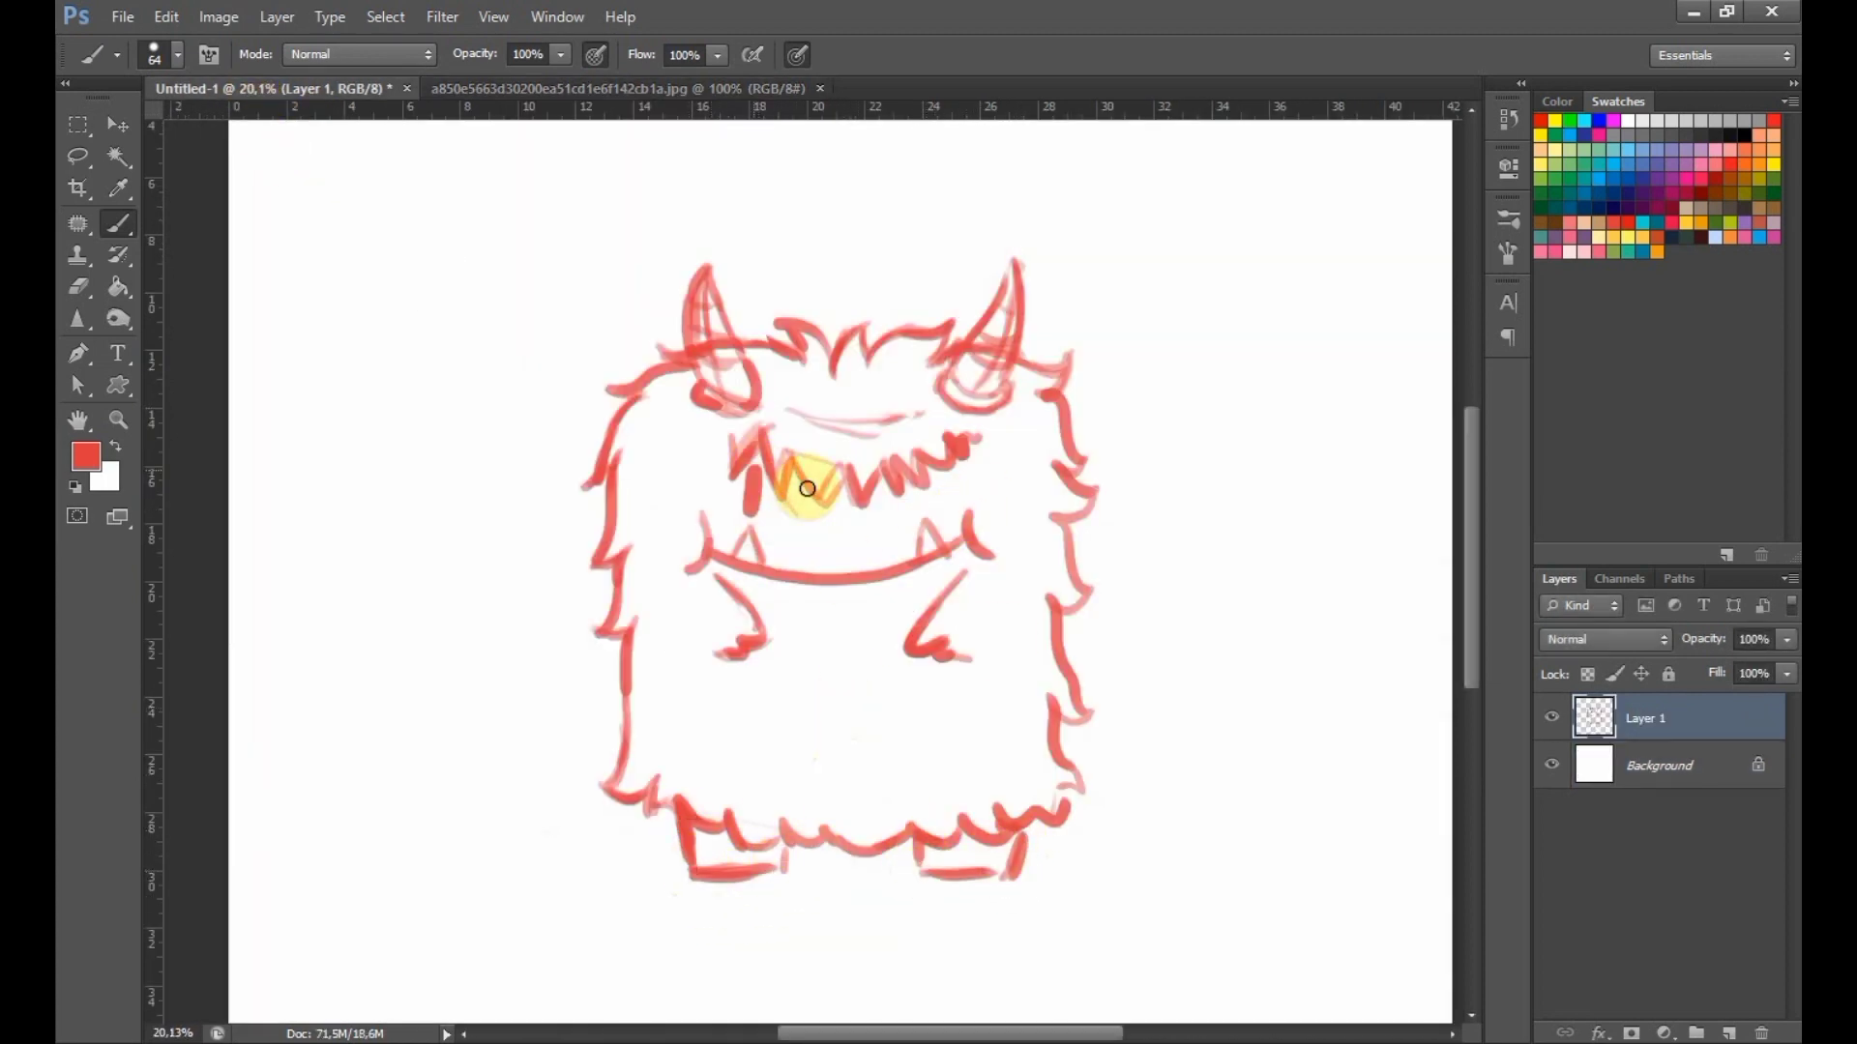
Undo the last eye stroke and paint two filled oval eyes between the fringe and the mouth.
{"action": "key", "text": "ctrl+z"}
{"action": "left_click_drag", "start_coordinate": [756, 484], "coordinate": [758, 518]}
{"action": "left_click_drag", "start_coordinate": [910, 492], "coordinate": [912, 522]}
{"action": "left_click_drag", "start_coordinate": [768, 489], "coordinate": [768, 511]}
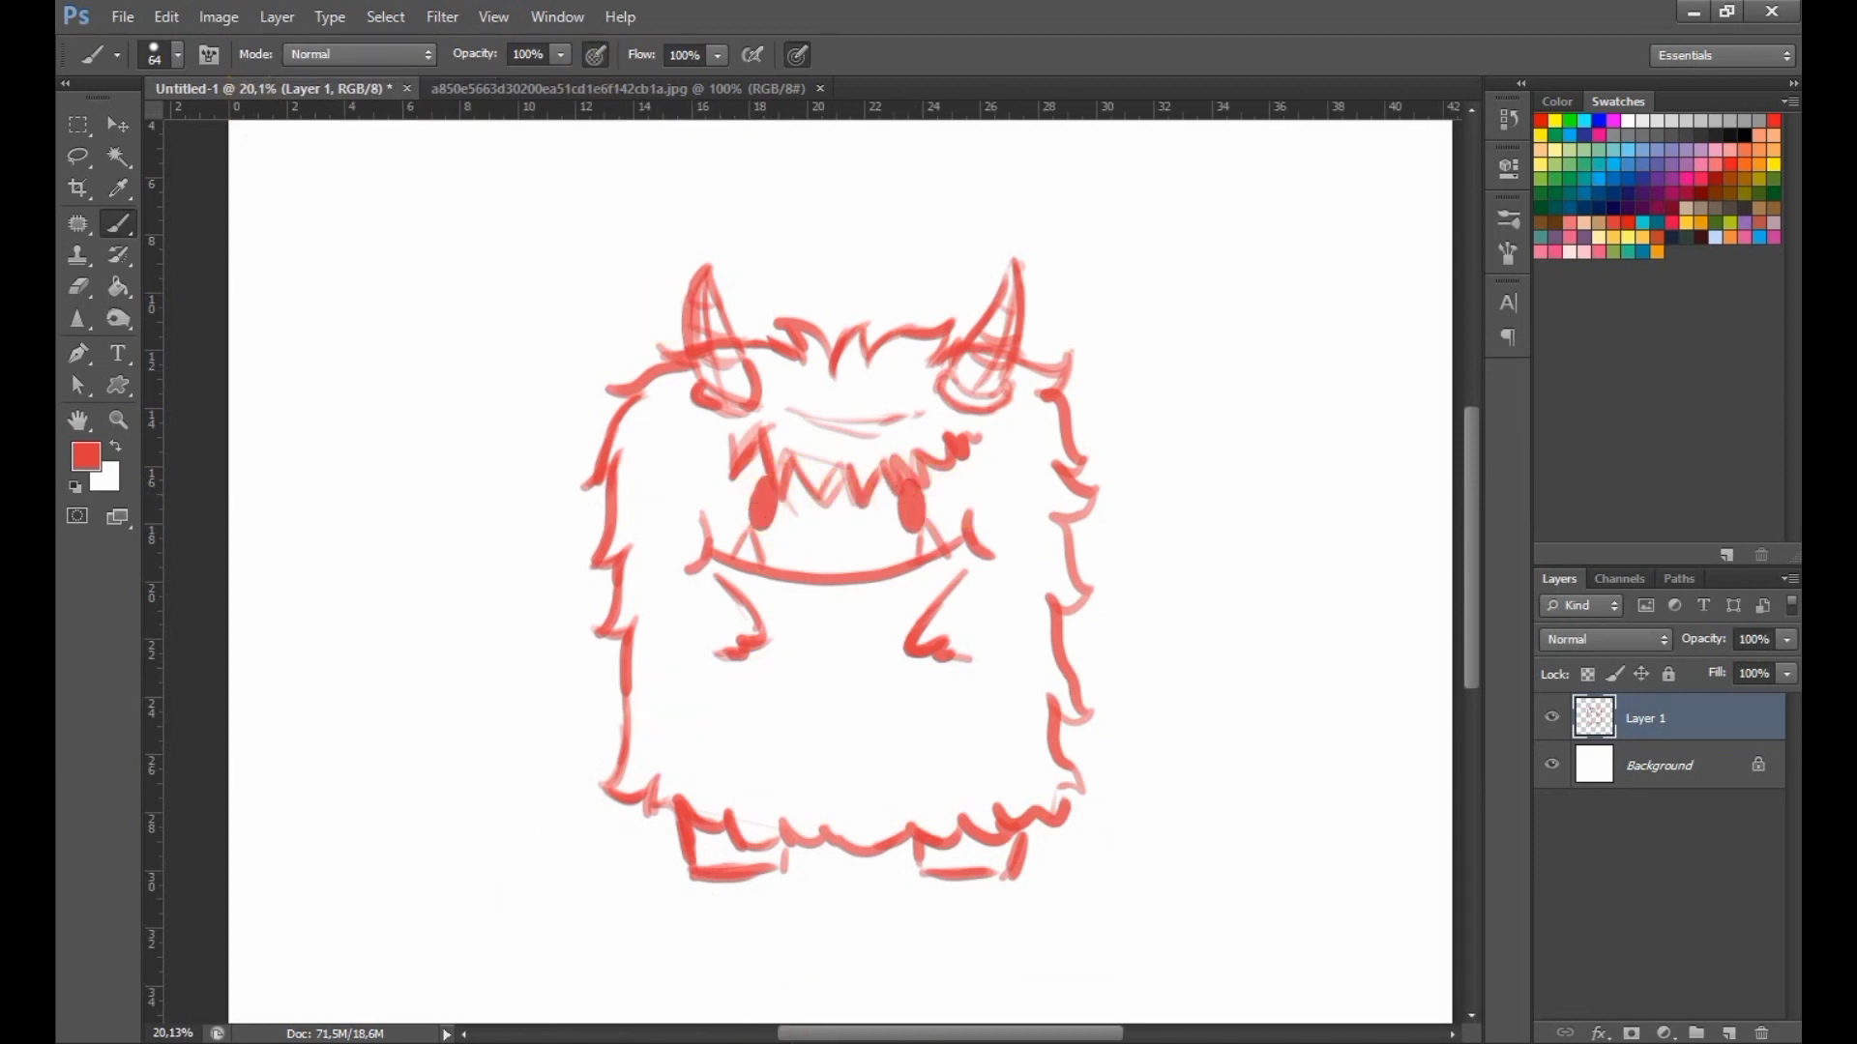
{"action": "right_click", "coordinate": [1419, 1011]}
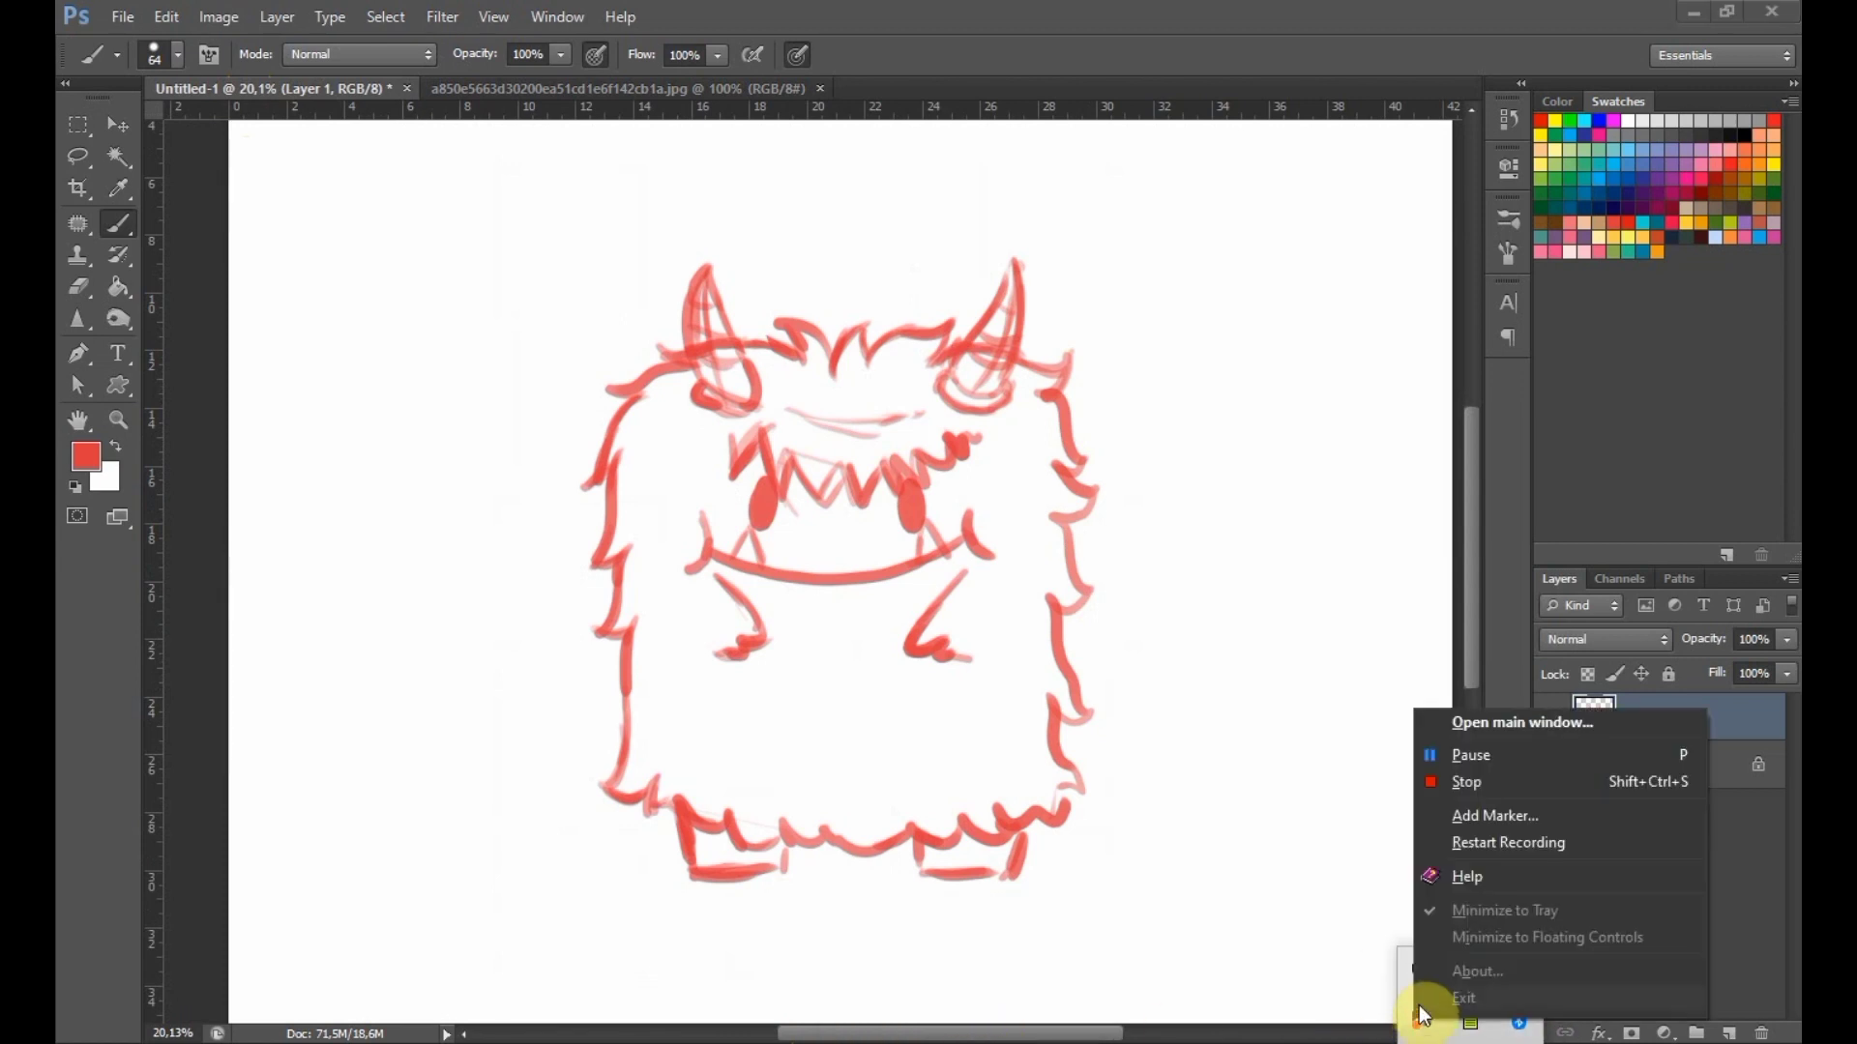
Undo the two painted eyes and erase the jagged hair fringe above the mouth with a larger eraser.
{"action": "left_click", "coordinate": [1462, 757]}
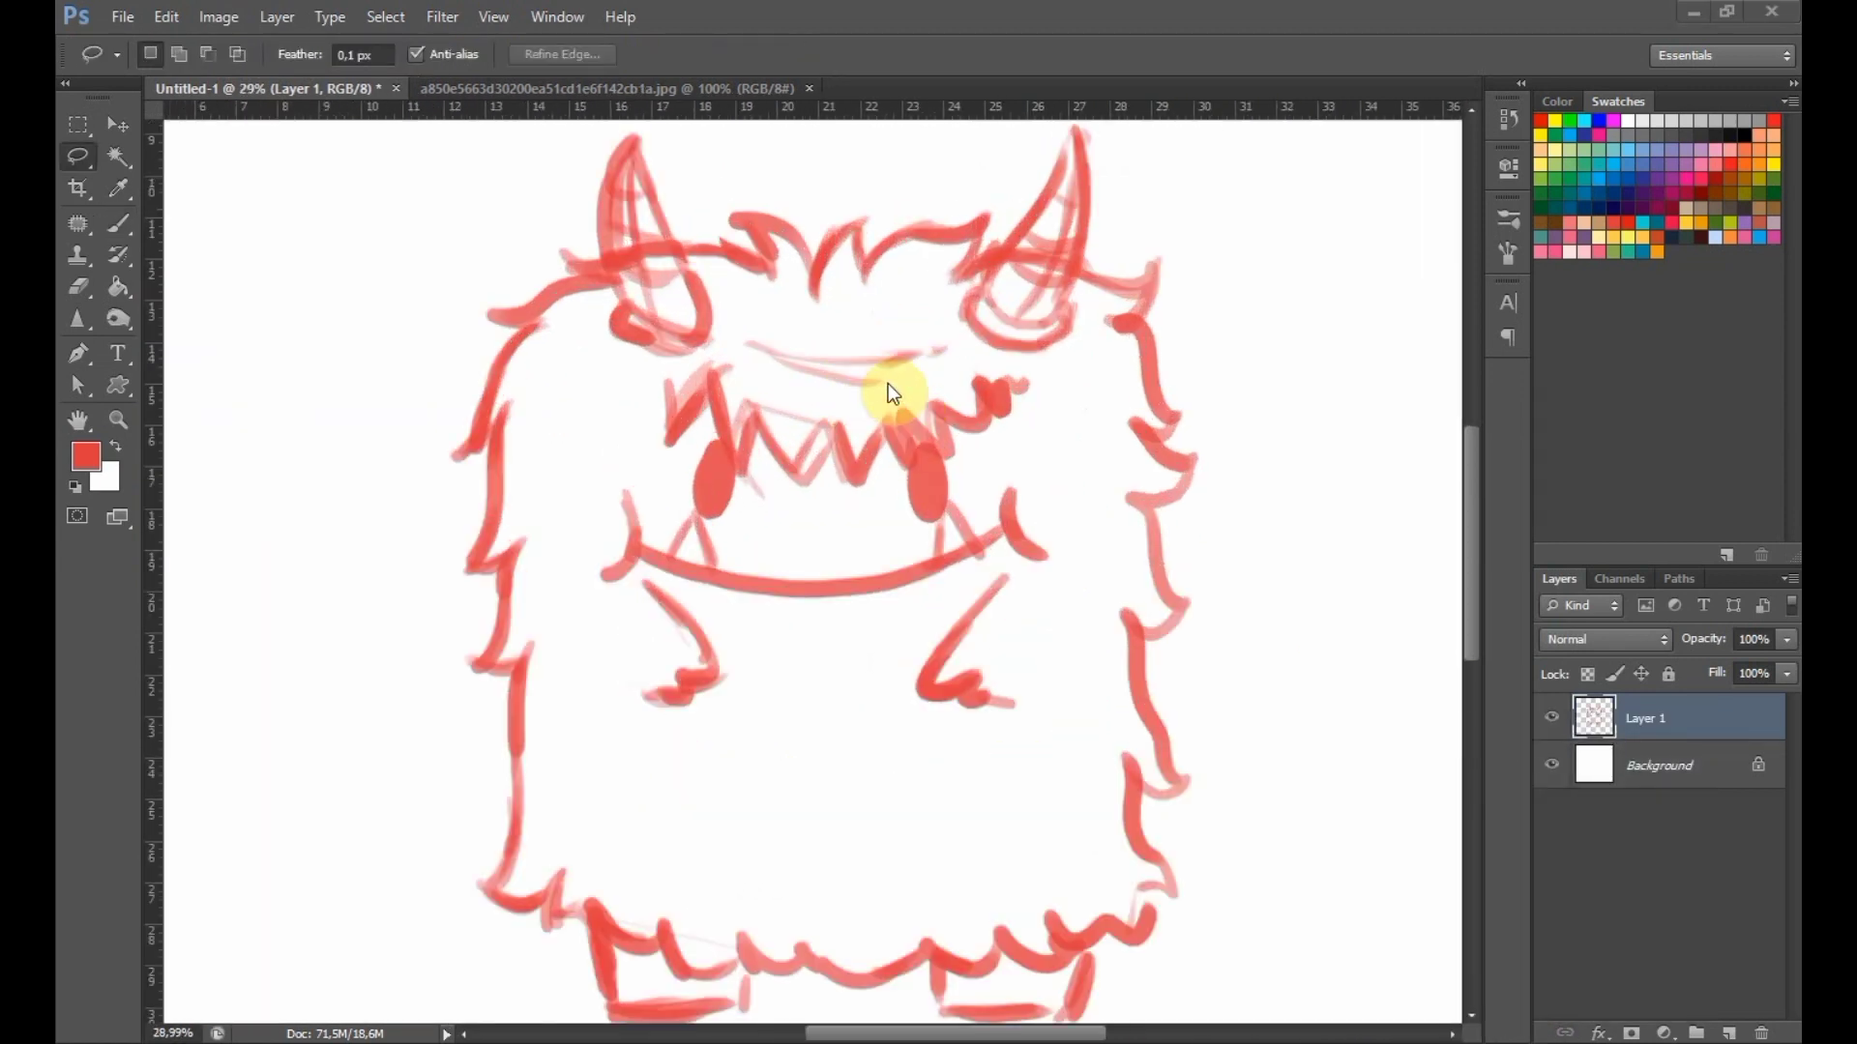
{"action": "key", "text": "ctrl+alt+z"}
{"action": "key", "text": "ctrl+alt+z"}
{"action": "key", "text": "e"}
{"action": "right_click", "coordinate": [979, 420]}
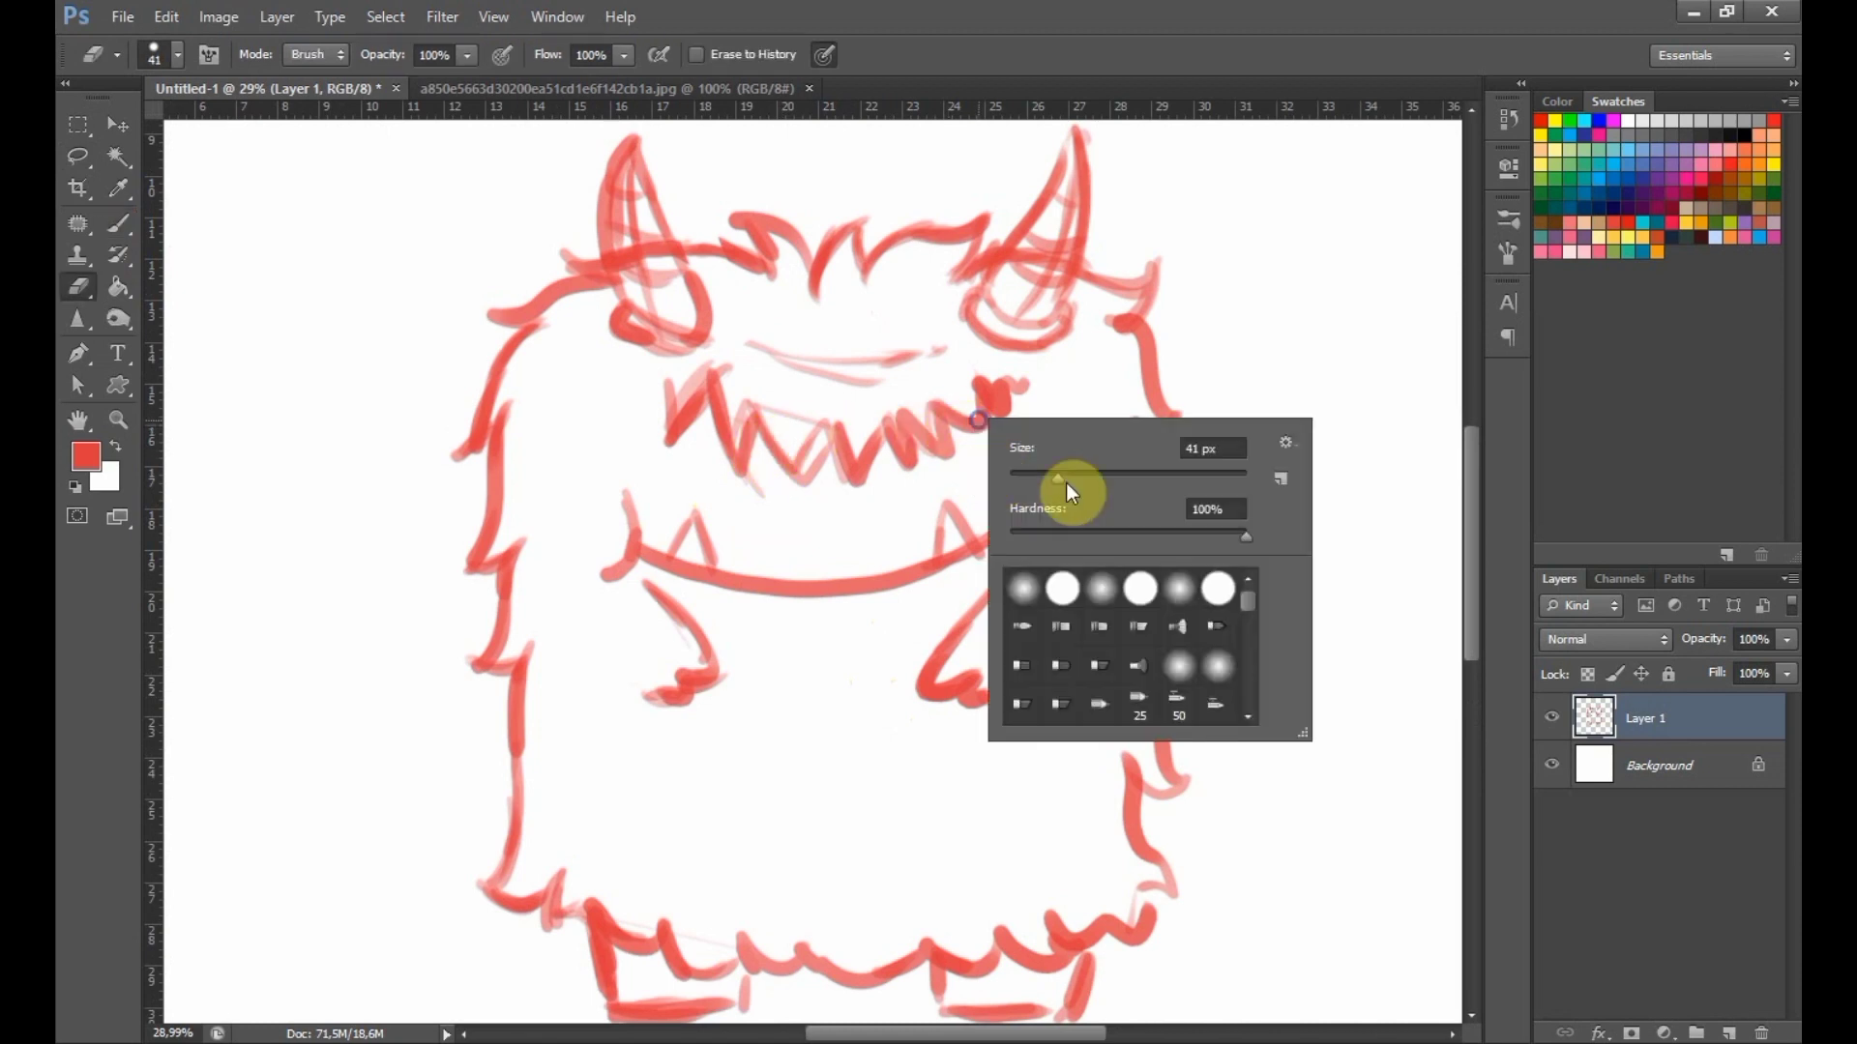
{"action": "left_click_drag", "start_coordinate": [1061, 479], "coordinate": [1099, 480]}
{"action": "mouse_move", "coordinate": [1025, 395]}
{"action": "left_mouse_down"}
{"action": "mouse_move", "coordinate": [924, 463]}
{"action": "mouse_move", "coordinate": [822, 481]}
{"action": "mouse_move", "coordinate": [684, 403]}
{"action": "mouse_move", "coordinate": [737, 402]}
{"action": "mouse_move", "coordinate": [712, 475]}
{"action": "left_mouse_up"}
Paint two filled, rounded eyes well above the smile.
{"action": "key", "text": "b"}
{"action": "key", "text": "ctrl+z"}
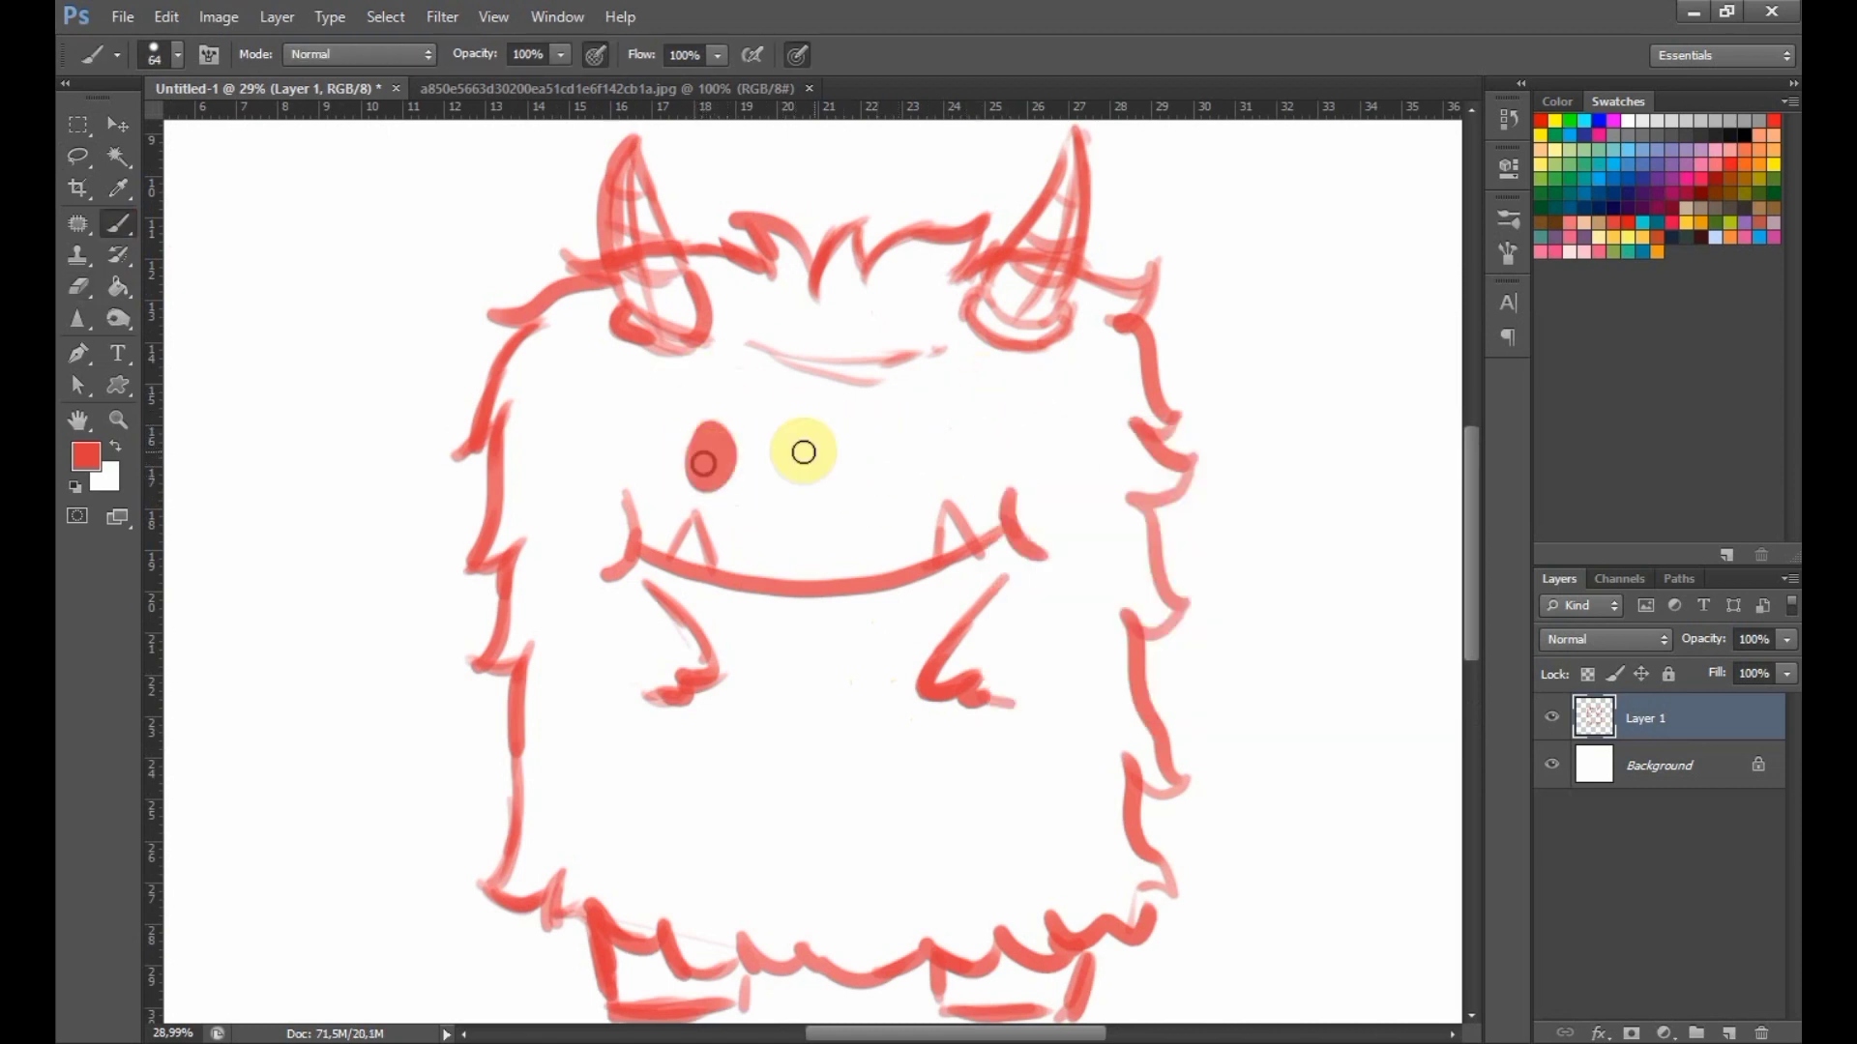
{"action": "mouse_move", "coordinate": [923, 424]}
{"action": "left_mouse_down"}
{"action": "mouse_move", "coordinate": [916, 439]}
{"action": "mouse_move", "coordinate": [953, 462]}
{"action": "left_mouse_up"}
Erase the smile with its fangs and corner creases, and move both arms slightly lower on the body.
{"action": "key", "text": "e"}
{"action": "mouse_move", "coordinate": [1035, 551]}
{"action": "left_mouse_down"}
{"action": "mouse_move", "coordinate": [948, 509]}
{"action": "mouse_move", "coordinate": [663, 518]}
{"action": "mouse_move", "coordinate": [822, 584]}
{"action": "left_mouse_up"}
{"action": "left_click", "coordinate": [79, 156]}
{"action": "mouse_move", "coordinate": [609, 531]}
{"action": "left_mouse_down"}
{"action": "mouse_move", "coordinate": [1055, 755]}
{"action": "mouse_move", "coordinate": [609, 535]}
{"action": "left_mouse_up"}
{"action": "left_click", "coordinate": [118, 125]}
{"action": "left_click_drag", "start_coordinate": [860, 660], "coordinate": [867, 705]}
{"action": "key", "text": "ctrl+d"}
{"action": "key", "text": "b"}
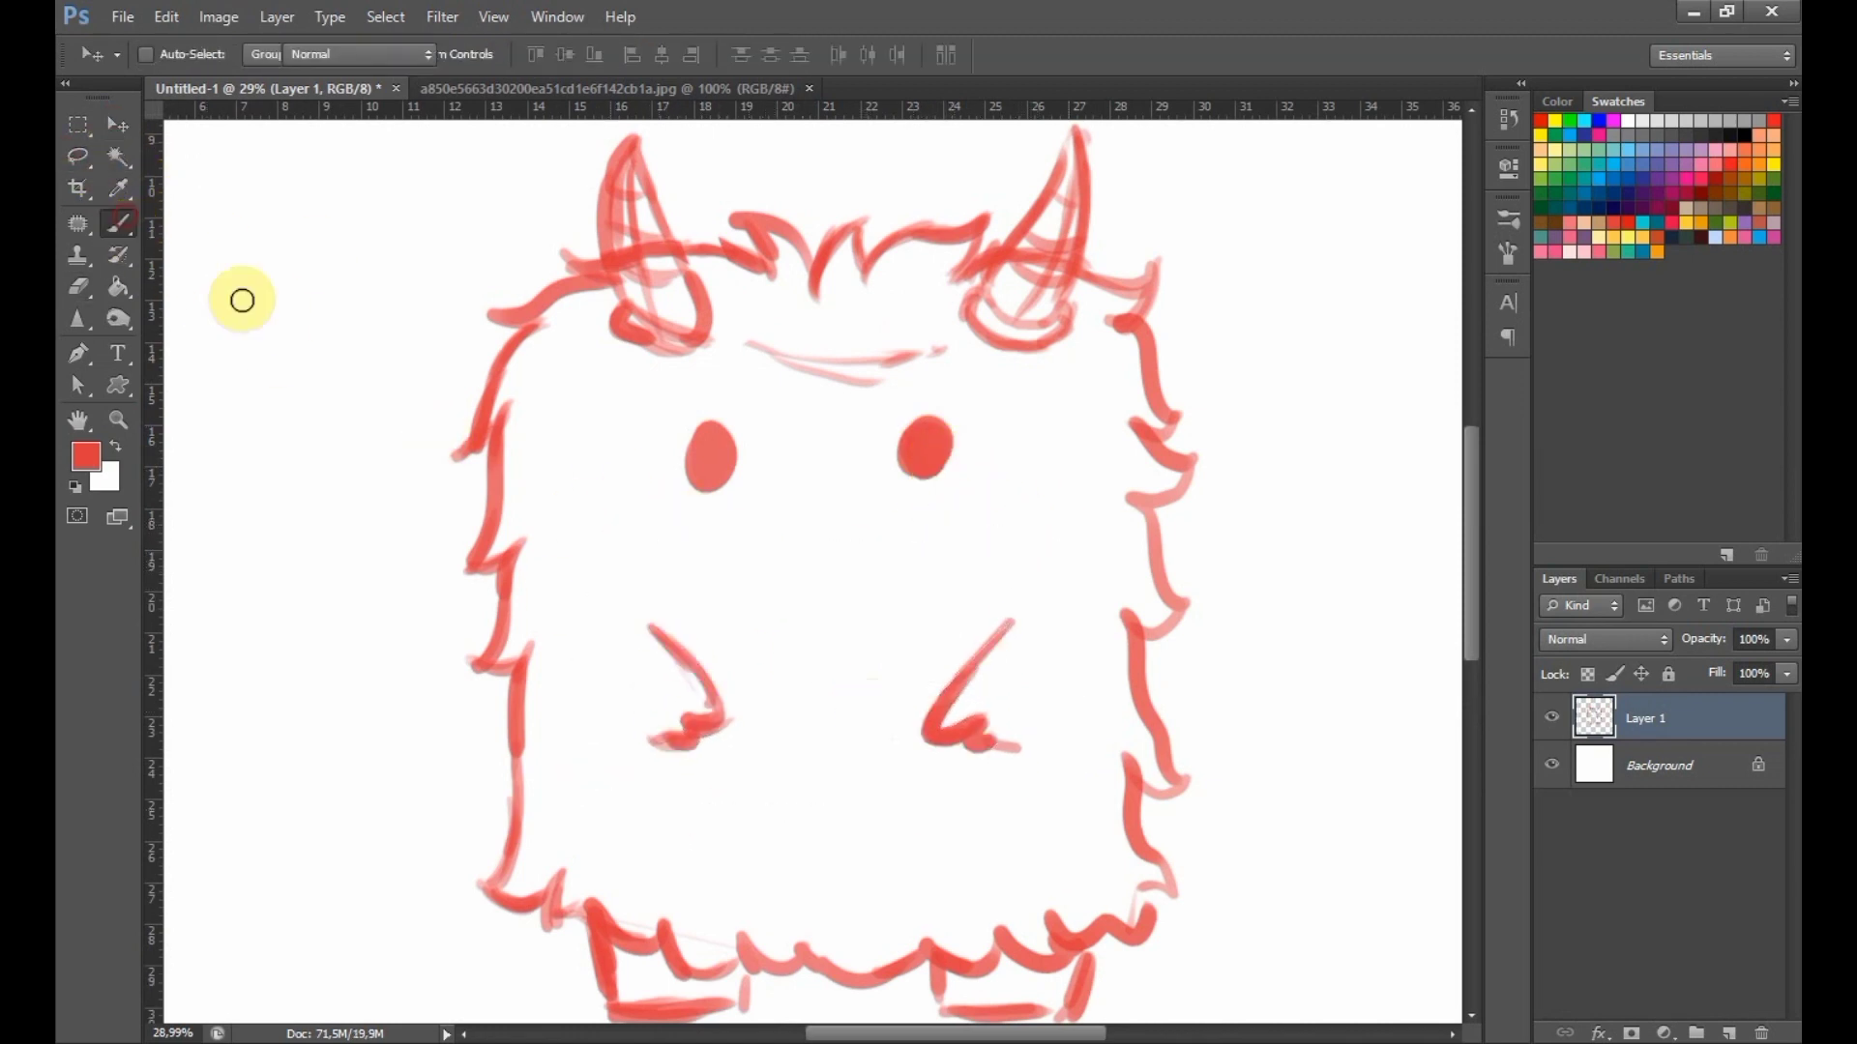
{"action": "mouse_move", "coordinate": [647, 569]}
{"action": "left_mouse_down"}
{"action": "mouse_move", "coordinate": [700, 542]}
{"action": "mouse_move", "coordinate": [955, 532]}
{"action": "left_mouse_up"}
{"action": "key", "text": "ctrl+z"}
{"action": "key", "text": "ctrl+z"}
{"action": "mouse_move", "coordinate": [628, 511]}
{"action": "left_mouse_down"}
{"action": "mouse_move", "coordinate": [624, 529]}
{"action": "mouse_move", "coordinate": [953, 531]}
{"action": "left_mouse_up"}
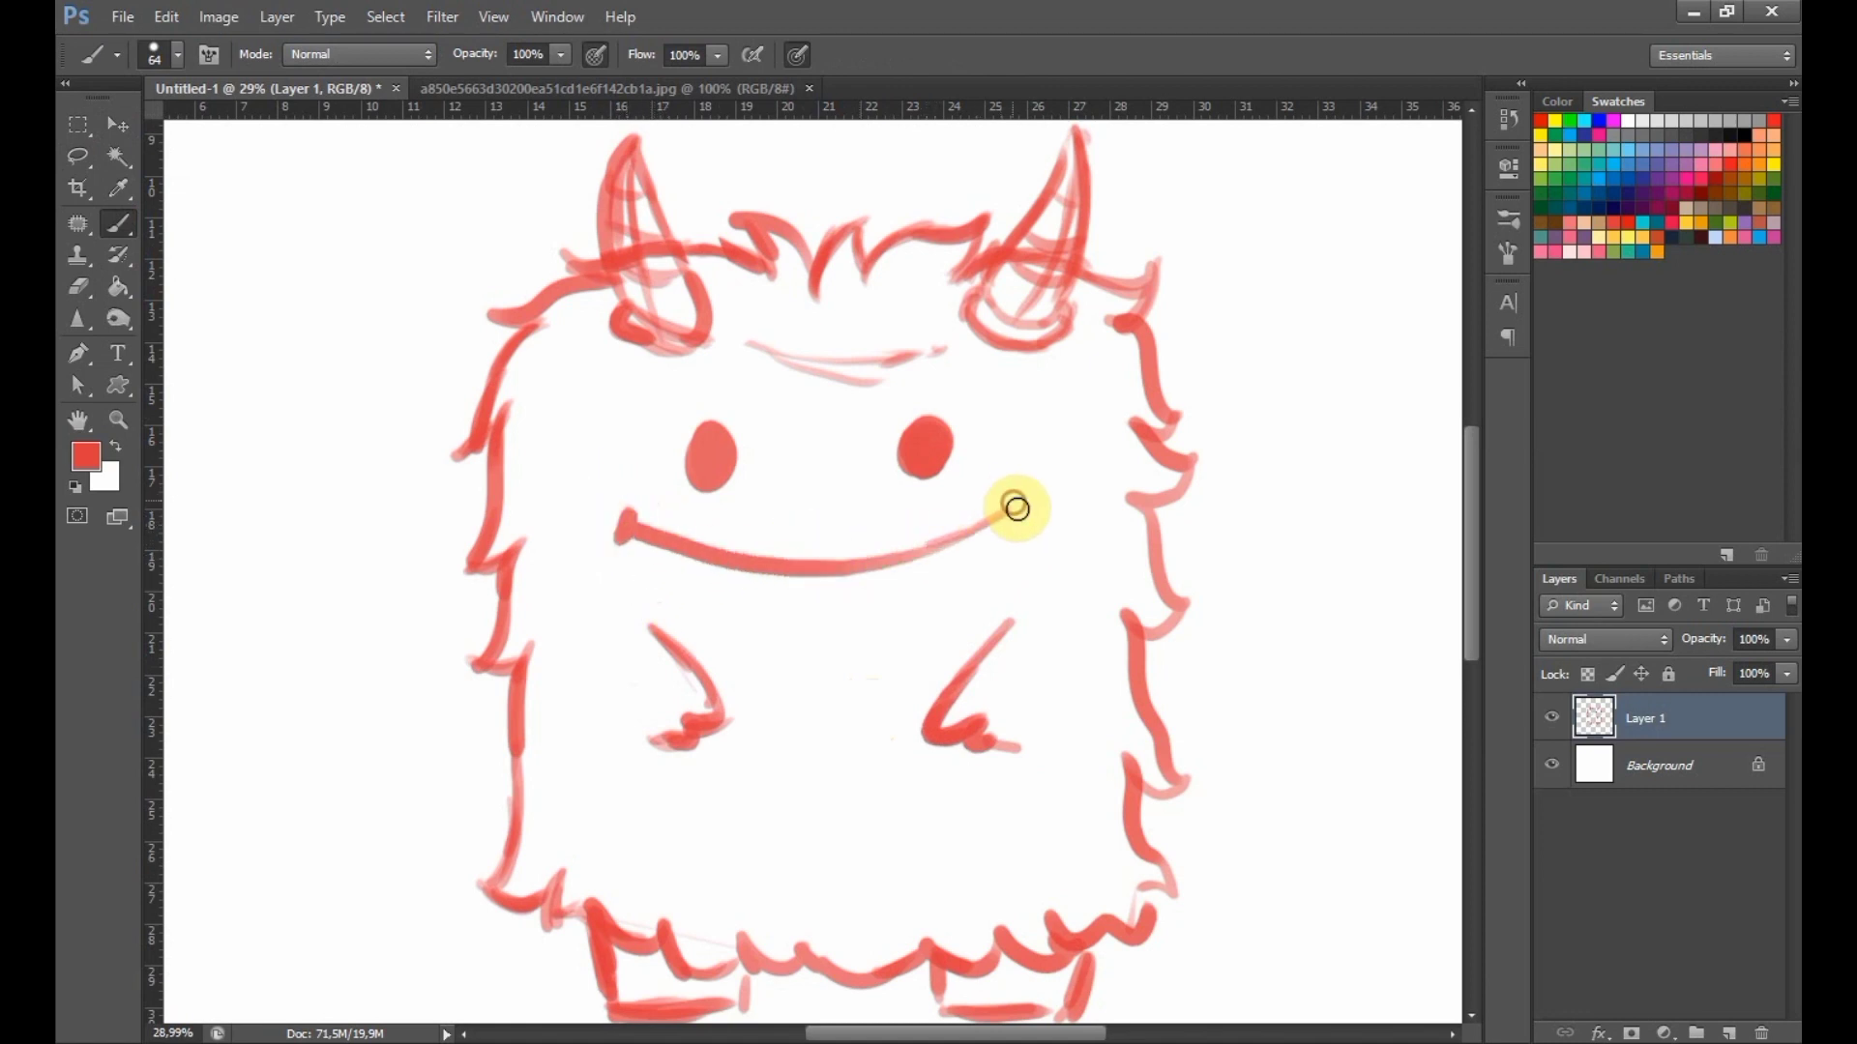
{"action": "key", "text": "ctrl+z"}
Erase the rounded eyes and paint two taller oval eyes lower and farther apart on the face.
{"action": "key", "text": "e"}
{"action": "mouse_move", "coordinate": [927, 446]}
{"action": "left_mouse_down"}
{"action": "mouse_move", "coordinate": [705, 422]}
{"action": "mouse_move", "coordinate": [665, 556]}
{"action": "left_mouse_up"}
{"action": "key", "text": "b"}
{"action": "left_click_drag", "start_coordinate": [948, 537], "coordinate": [956, 471]}
Sketch a shorter smile with two small fangs between the eyes and fill both oval eyes more solidly.
{"action": "mouse_move", "coordinate": [705, 543]}
{"action": "left_mouse_down"}
{"action": "mouse_move", "coordinate": [903, 542]}
{"action": "mouse_move", "coordinate": [800, 572]}
{"action": "mouse_move", "coordinate": [919, 554]}
{"action": "left_mouse_up"}
{"action": "key", "text": "ctrl+z"}
{"action": "mouse_move", "coordinate": [691, 561]}
{"action": "left_mouse_down"}
{"action": "mouse_move", "coordinate": [923, 558]}
{"action": "mouse_move", "coordinate": [951, 481]}
{"action": "left_mouse_up"}
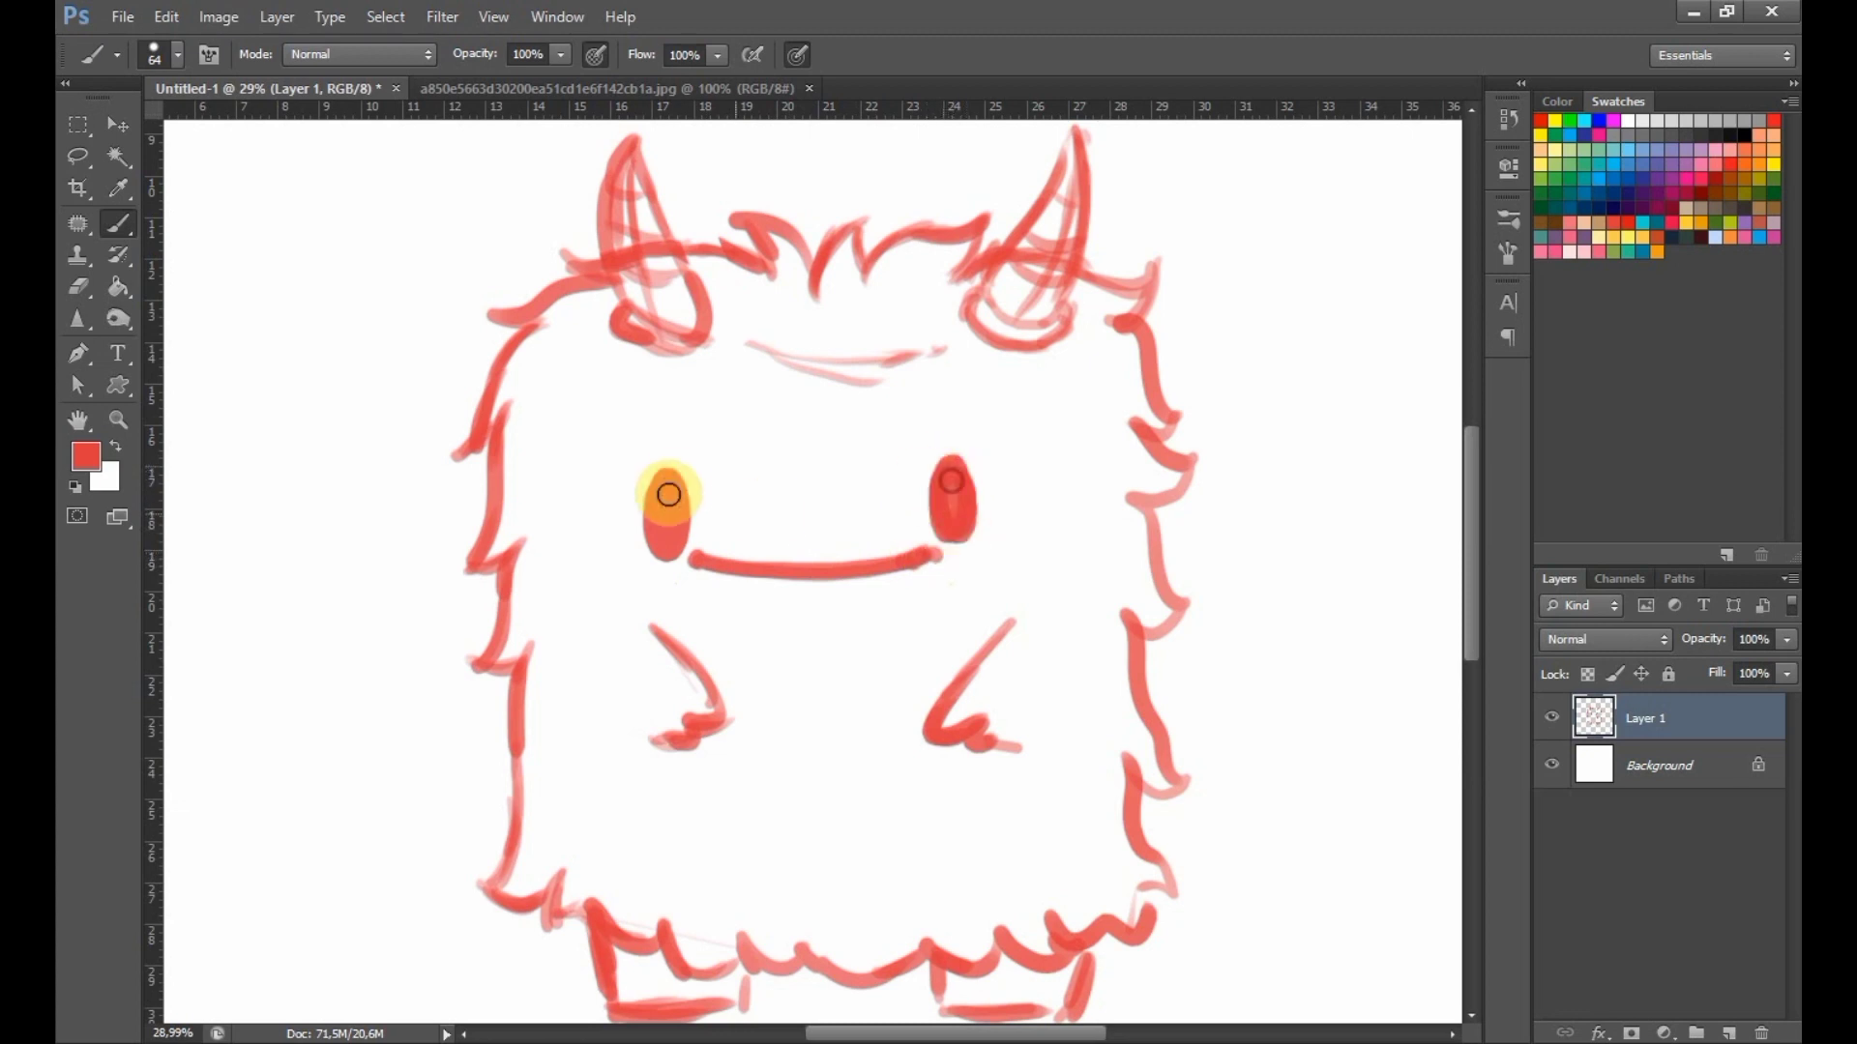
{"action": "left_click_drag", "start_coordinate": [668, 489], "coordinate": [666, 537]}
{"action": "left_click_drag", "start_coordinate": [953, 484], "coordinate": [955, 518]}
{"action": "mouse_move", "coordinate": [725, 560]}
{"action": "left_mouse_down"}
{"action": "mouse_move", "coordinate": [736, 539]}
{"action": "mouse_move", "coordinate": [743, 562]}
{"action": "left_mouse_up"}
Strengthen the outlines of both feet and darken the fur edge along the body's bottom up to the right corner.
{"action": "left_click_drag", "start_coordinate": [1469, 444], "coordinate": [1469, 485]}
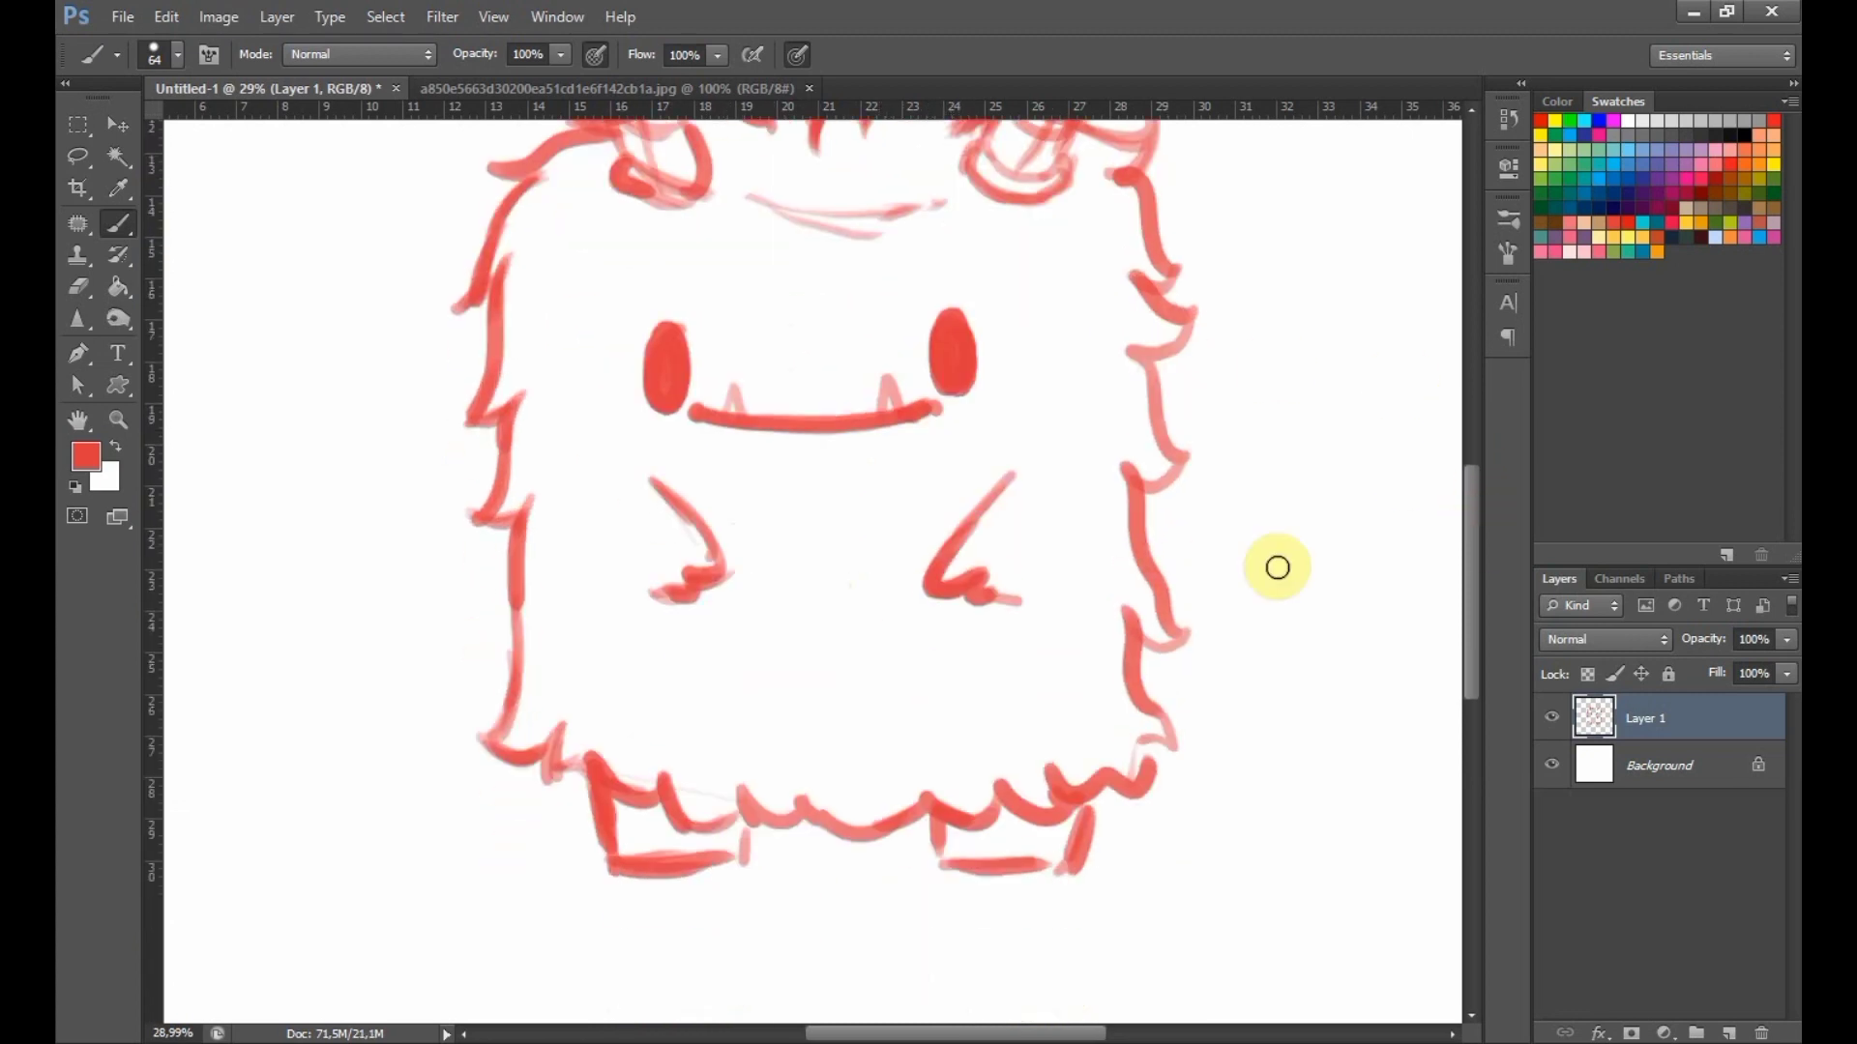
{"action": "left_click_drag", "start_coordinate": [611, 851], "coordinate": [755, 845]}
{"action": "mouse_move", "coordinate": [926, 817]}
{"action": "left_mouse_down"}
{"action": "mouse_move", "coordinate": [940, 842]}
{"action": "mouse_move", "coordinate": [1081, 805]}
{"action": "left_mouse_up"}
{"action": "mouse_move", "coordinate": [639, 759]}
{"action": "left_mouse_down"}
{"action": "mouse_move", "coordinate": [870, 822]}
{"action": "mouse_move", "coordinate": [1086, 787]}
{"action": "mouse_move", "coordinate": [1120, 604]}
{"action": "mouse_move", "coordinate": [1163, 735]}
{"action": "left_mouse_up"}
Reinforce the fur tufts along the body's right side with bolder, overlapping strokes.
{"action": "left_click_drag", "start_coordinate": [1469, 556], "coordinate": [1469, 525]}
{"action": "mouse_move", "coordinate": [1130, 578]}
{"action": "left_mouse_down"}
{"action": "mouse_move", "coordinate": [1191, 763]}
{"action": "mouse_move", "coordinate": [1160, 754]}
{"action": "left_mouse_up"}
{"action": "mouse_move", "coordinate": [1137, 472]}
{"action": "left_mouse_down"}
{"action": "mouse_move", "coordinate": [1186, 593]}
{"action": "mouse_move", "coordinate": [1153, 609]}
{"action": "left_mouse_up"}
{"action": "left_click_drag", "start_coordinate": [1138, 384], "coordinate": [1156, 481]}
{"action": "left_click_drag", "start_coordinate": [1125, 303], "coordinate": [1185, 425]}
Darken the fur and edges around both feet and redraw the arms with small bumpy fingers.
{"action": "left_click_drag", "start_coordinate": [1469, 489], "coordinate": [1469, 498]}
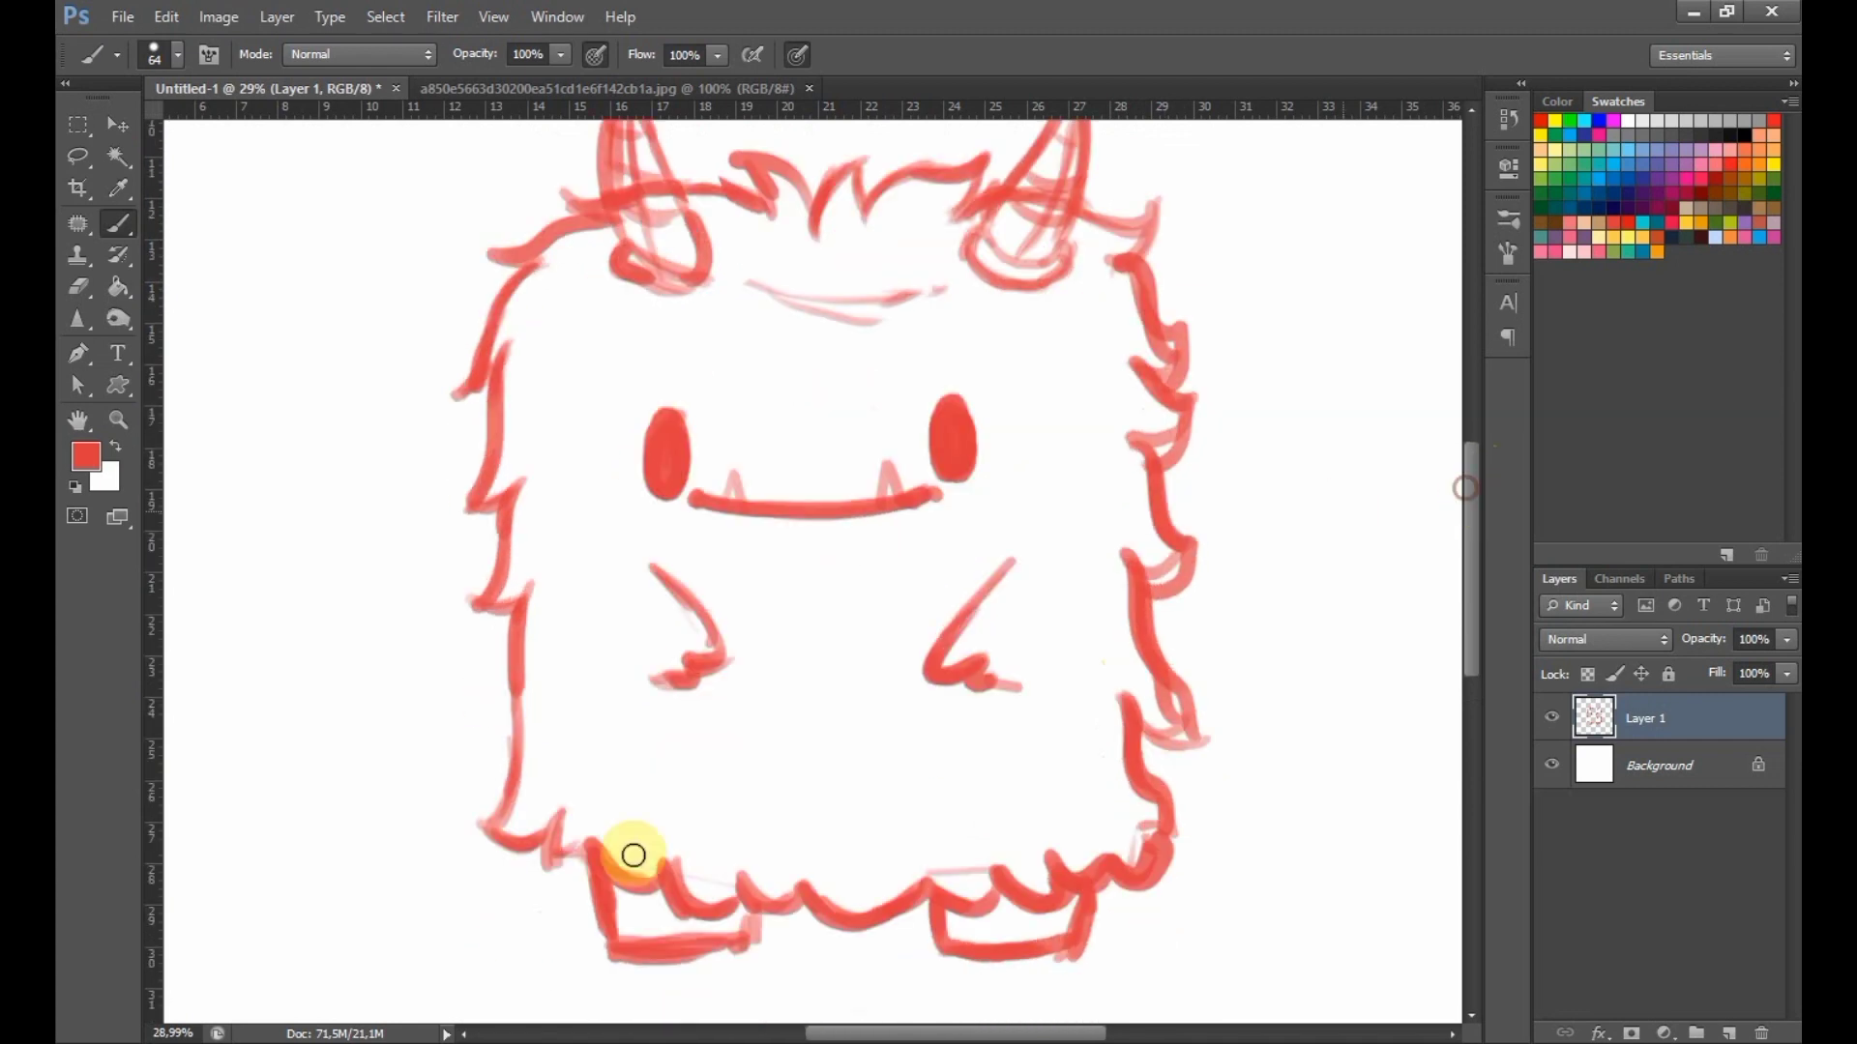
{"action": "left_click_drag", "start_coordinate": [629, 850], "coordinate": [764, 934]}
{"action": "mouse_move", "coordinate": [931, 894]}
{"action": "left_mouse_down"}
{"action": "mouse_move", "coordinate": [1003, 953]}
{"action": "mouse_move", "coordinate": [1081, 901]}
{"action": "left_mouse_up"}
{"action": "left_click_drag", "start_coordinate": [654, 564], "coordinate": [633, 683]}
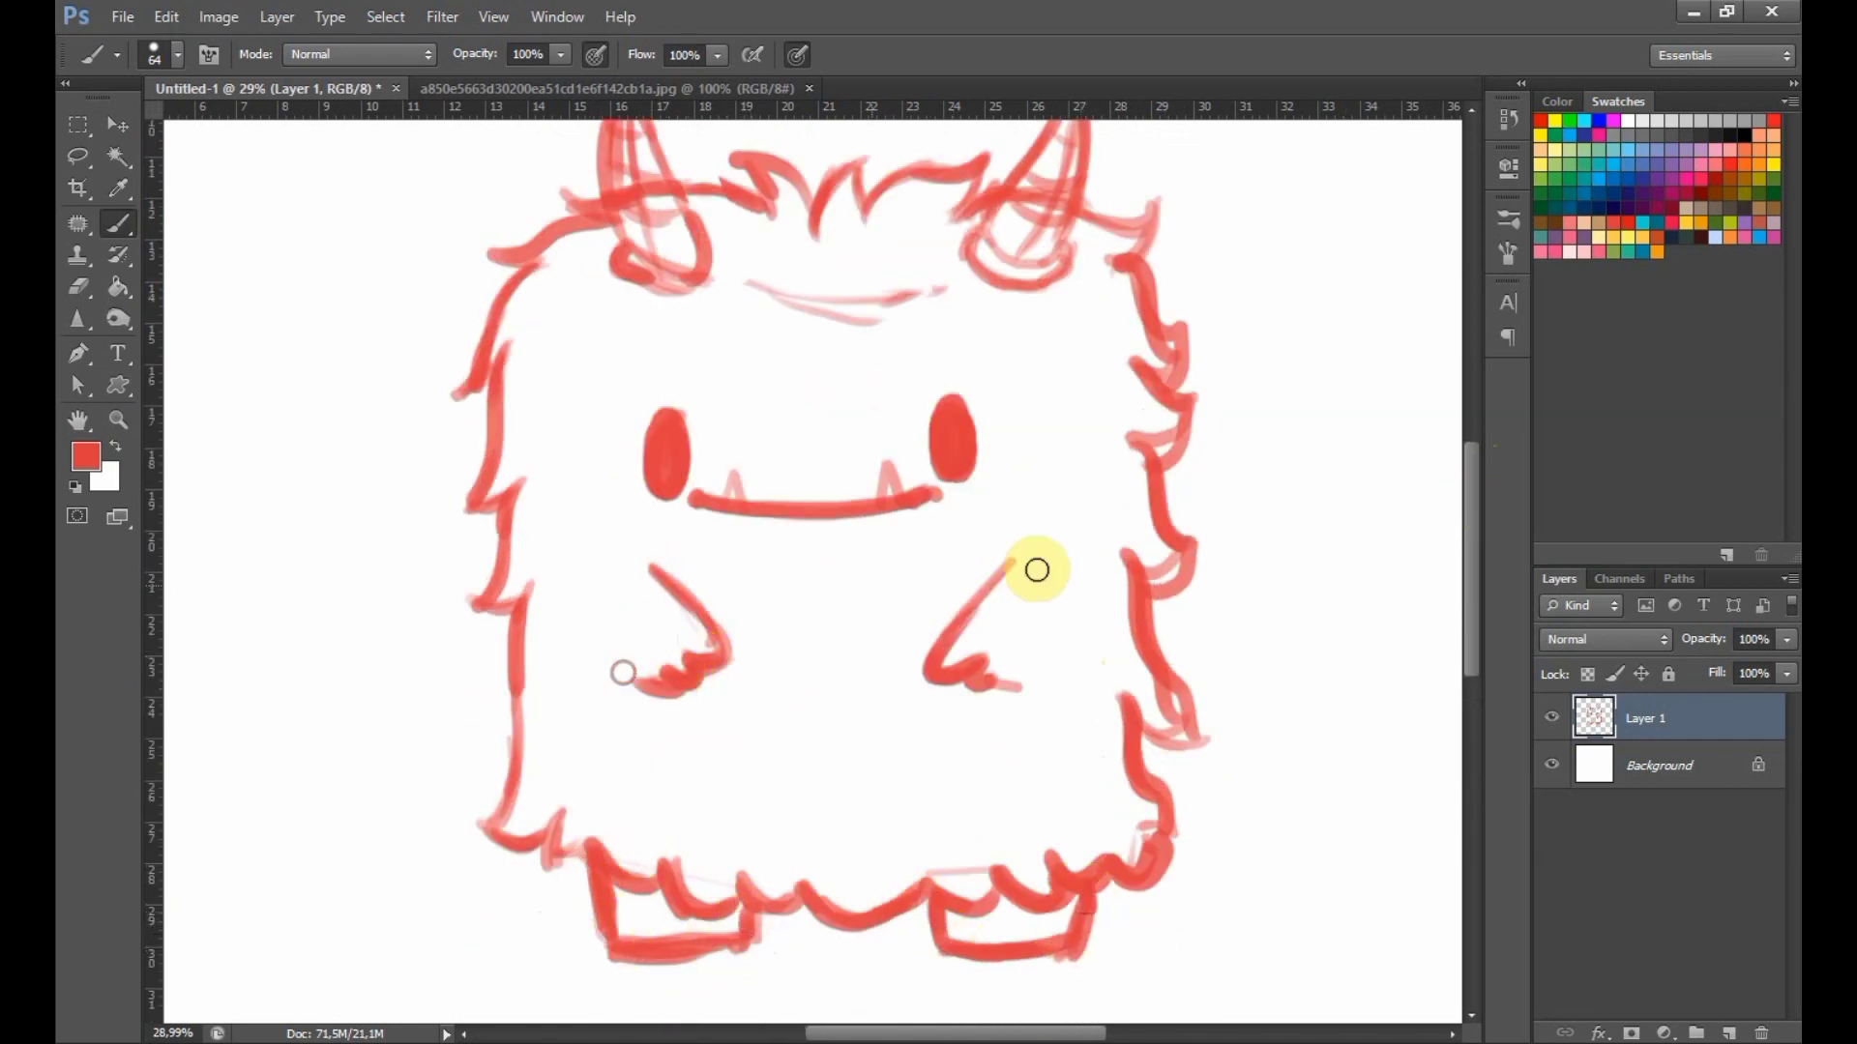
{"action": "left_click_drag", "start_coordinate": [1013, 554], "coordinate": [1035, 697]}
Lower the red sketch layer's opacity to 51% and add a new layer above it.
{"action": "scroll", "coordinate": [891, 452], "scroll_direction": "down", "scroll_amount": 2}
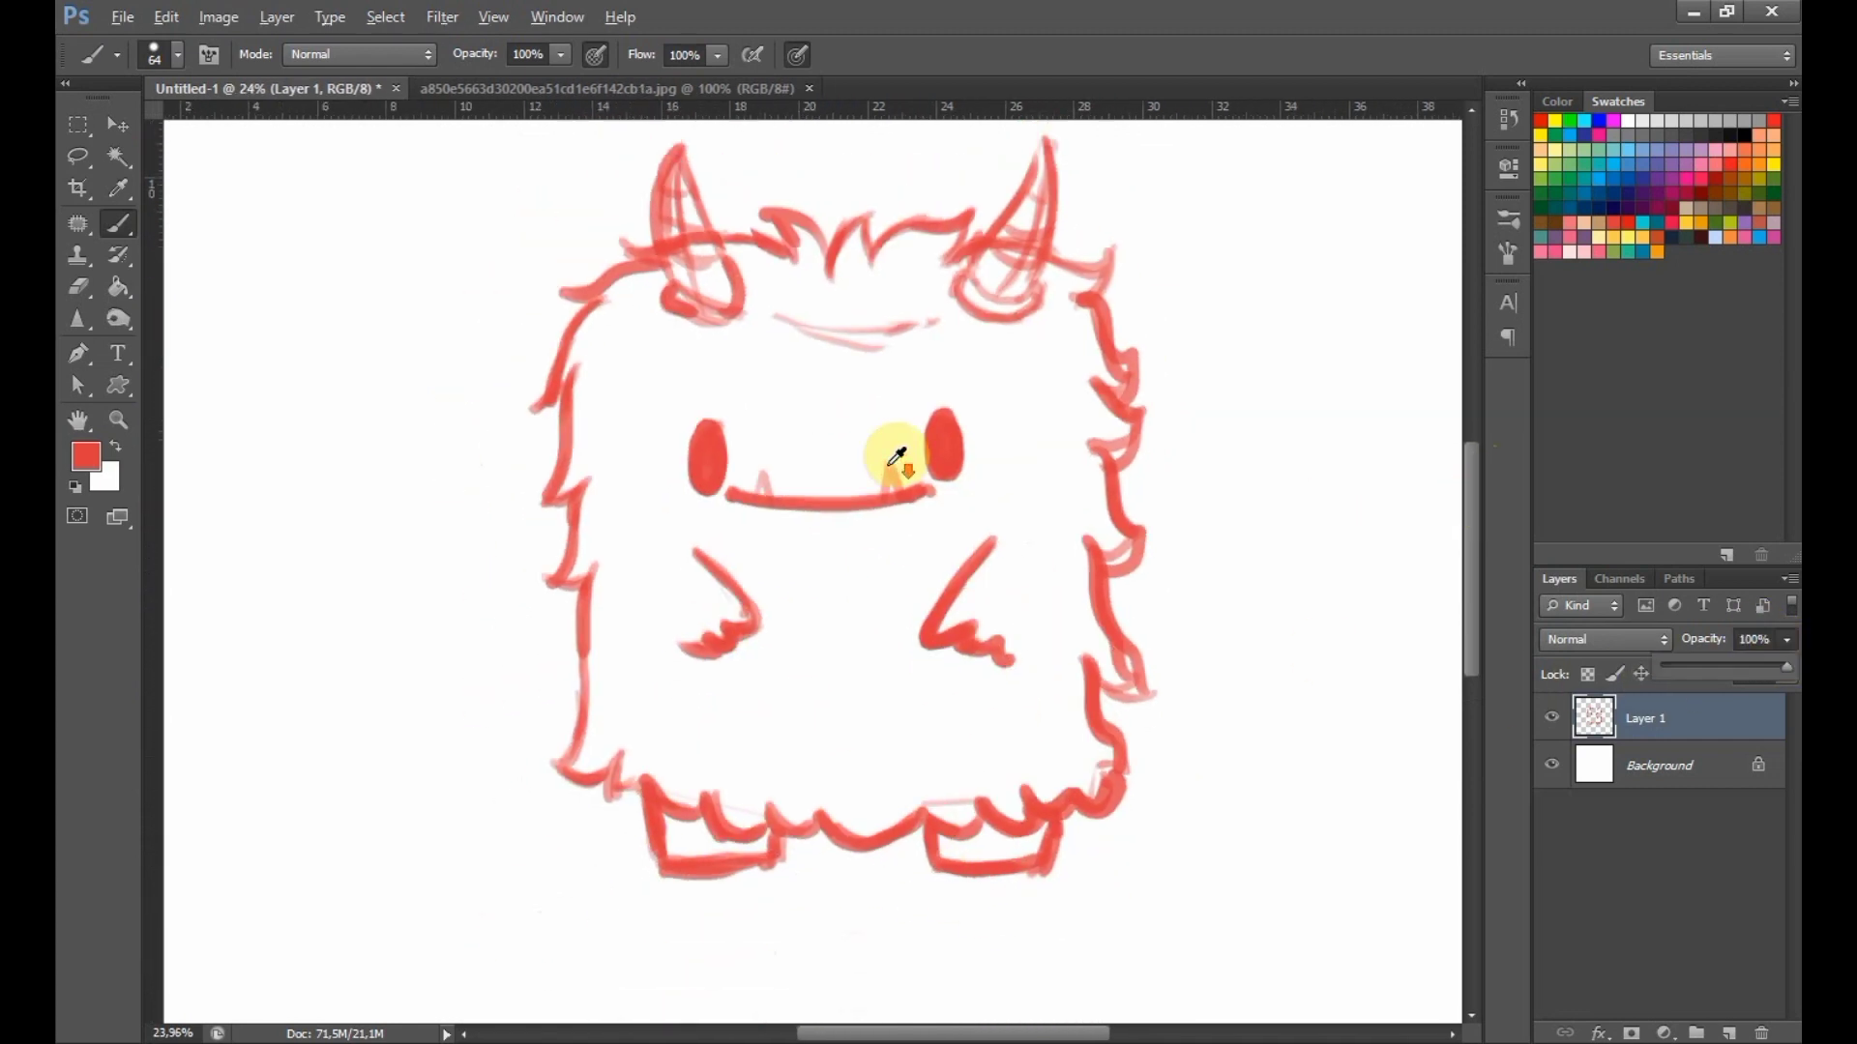
{"action": "scroll", "coordinate": [1086, 401], "scroll_direction": "up", "scroll_amount": 1}
{"action": "left_click_drag", "start_coordinate": [949, 1032], "coordinate": [959, 1032]}
{"action": "left_click_drag", "start_coordinate": [1737, 667], "coordinate": [1711, 677]}
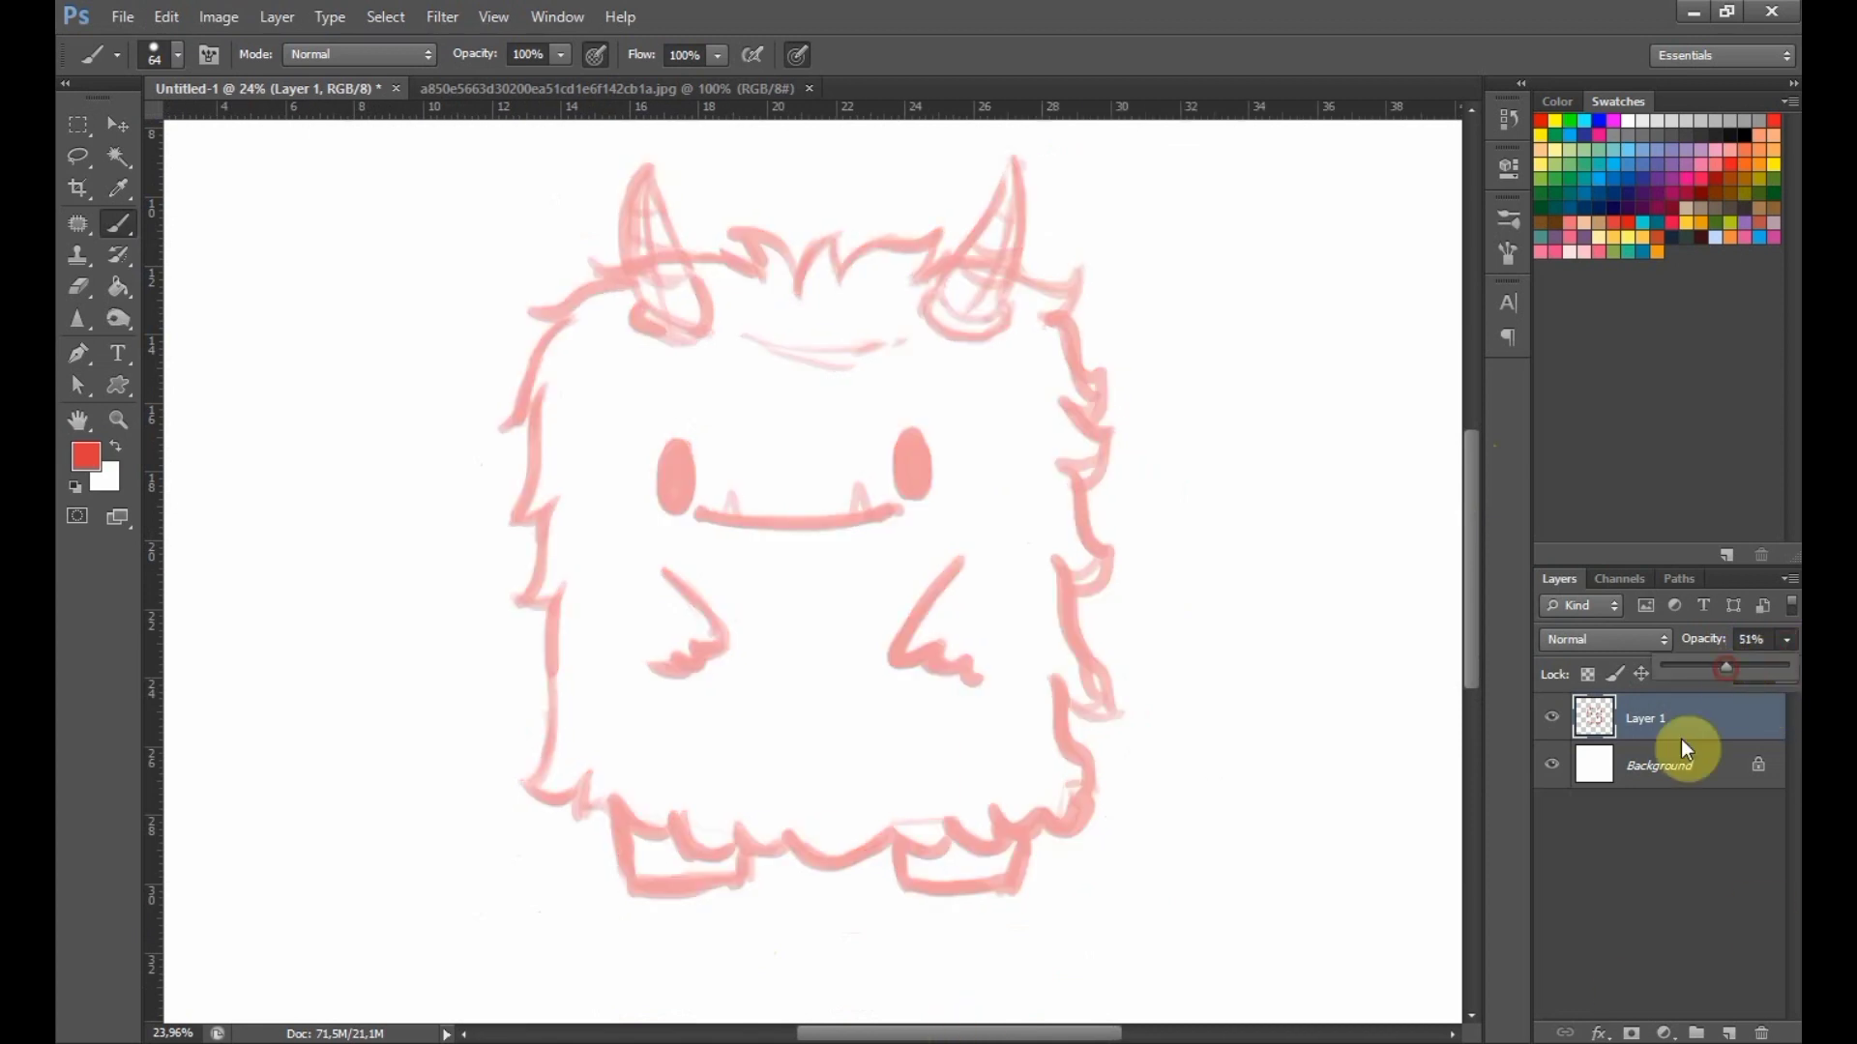
{"action": "left_click", "coordinate": [1729, 1033]}
Switch the brush colour to black and stop pen pressure from controlling the brush opacity.
{"action": "left_click", "coordinate": [1508, 253]}
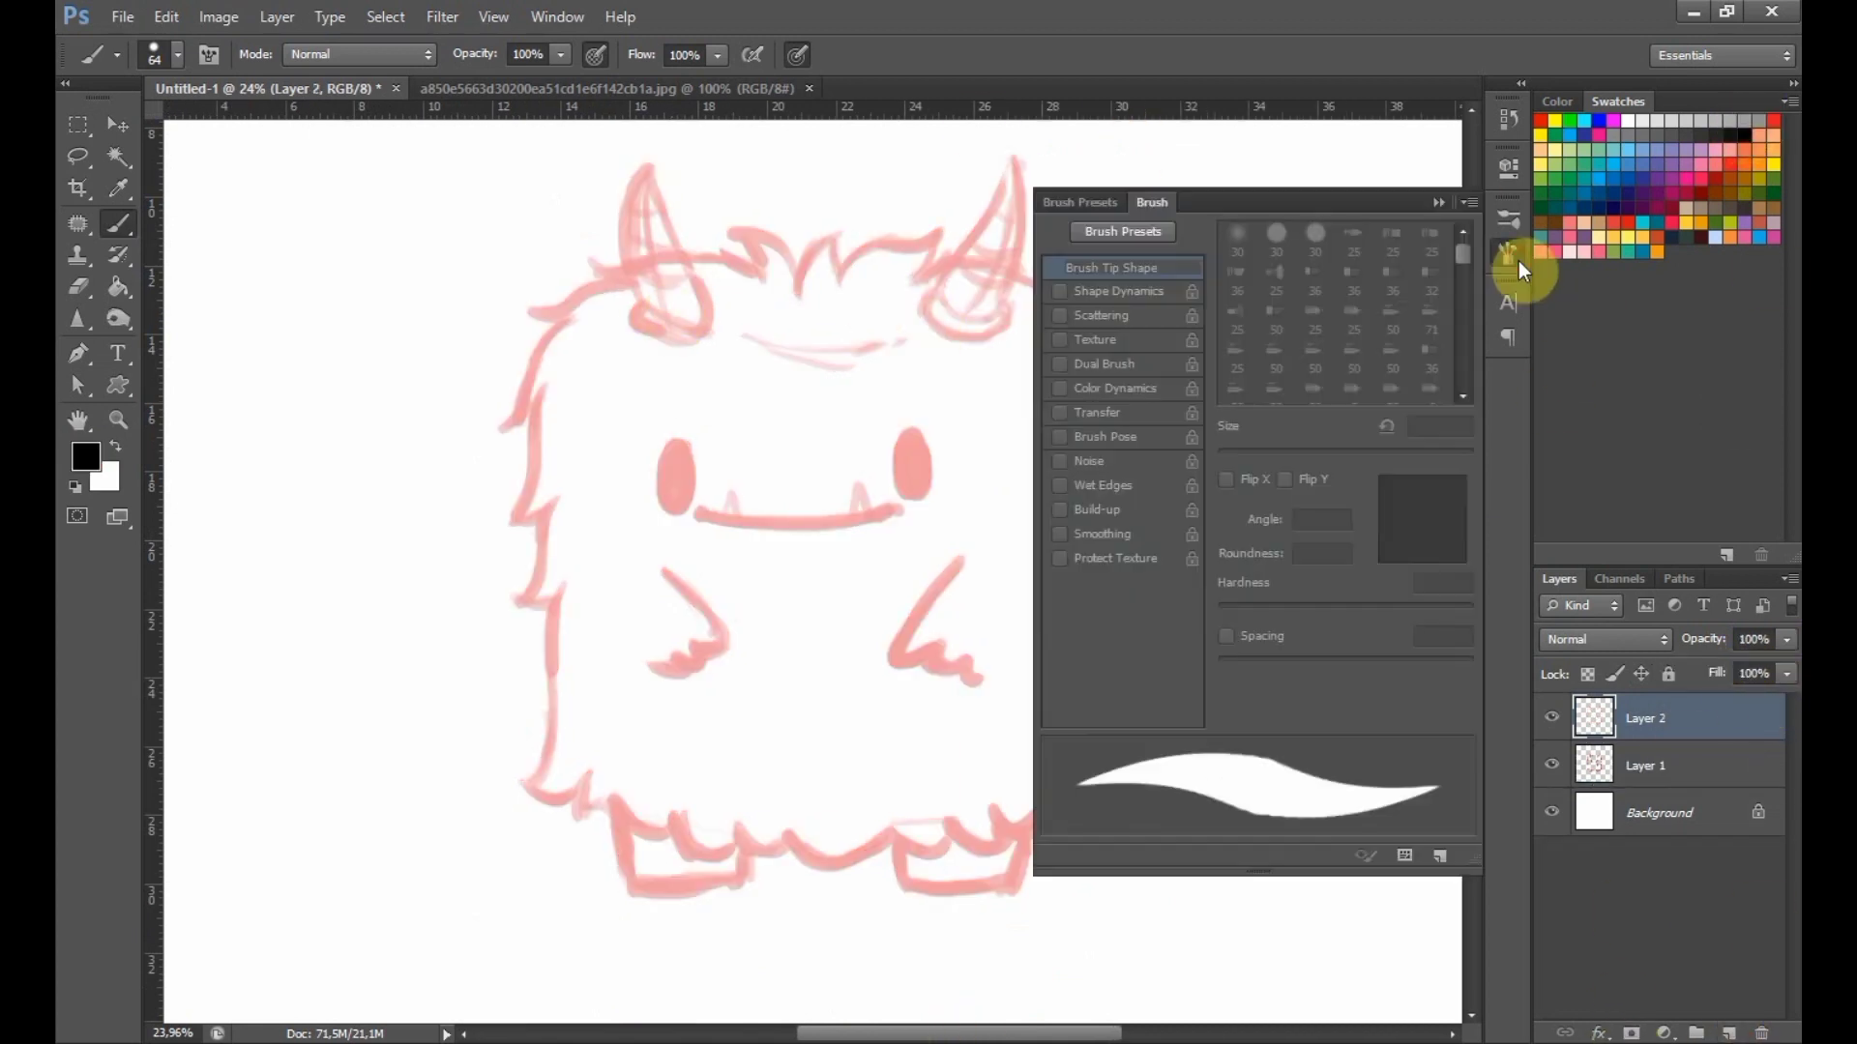
{"action": "left_click", "coordinate": [1507, 253]}
{"action": "left_click", "coordinate": [596, 55]}
{"action": "scroll", "coordinate": [944, 248], "scroll_direction": "up", "scroll_amount": 1}
{"action": "scroll", "coordinate": [944, 248], "scroll_direction": "up", "scroll_amount": 3}
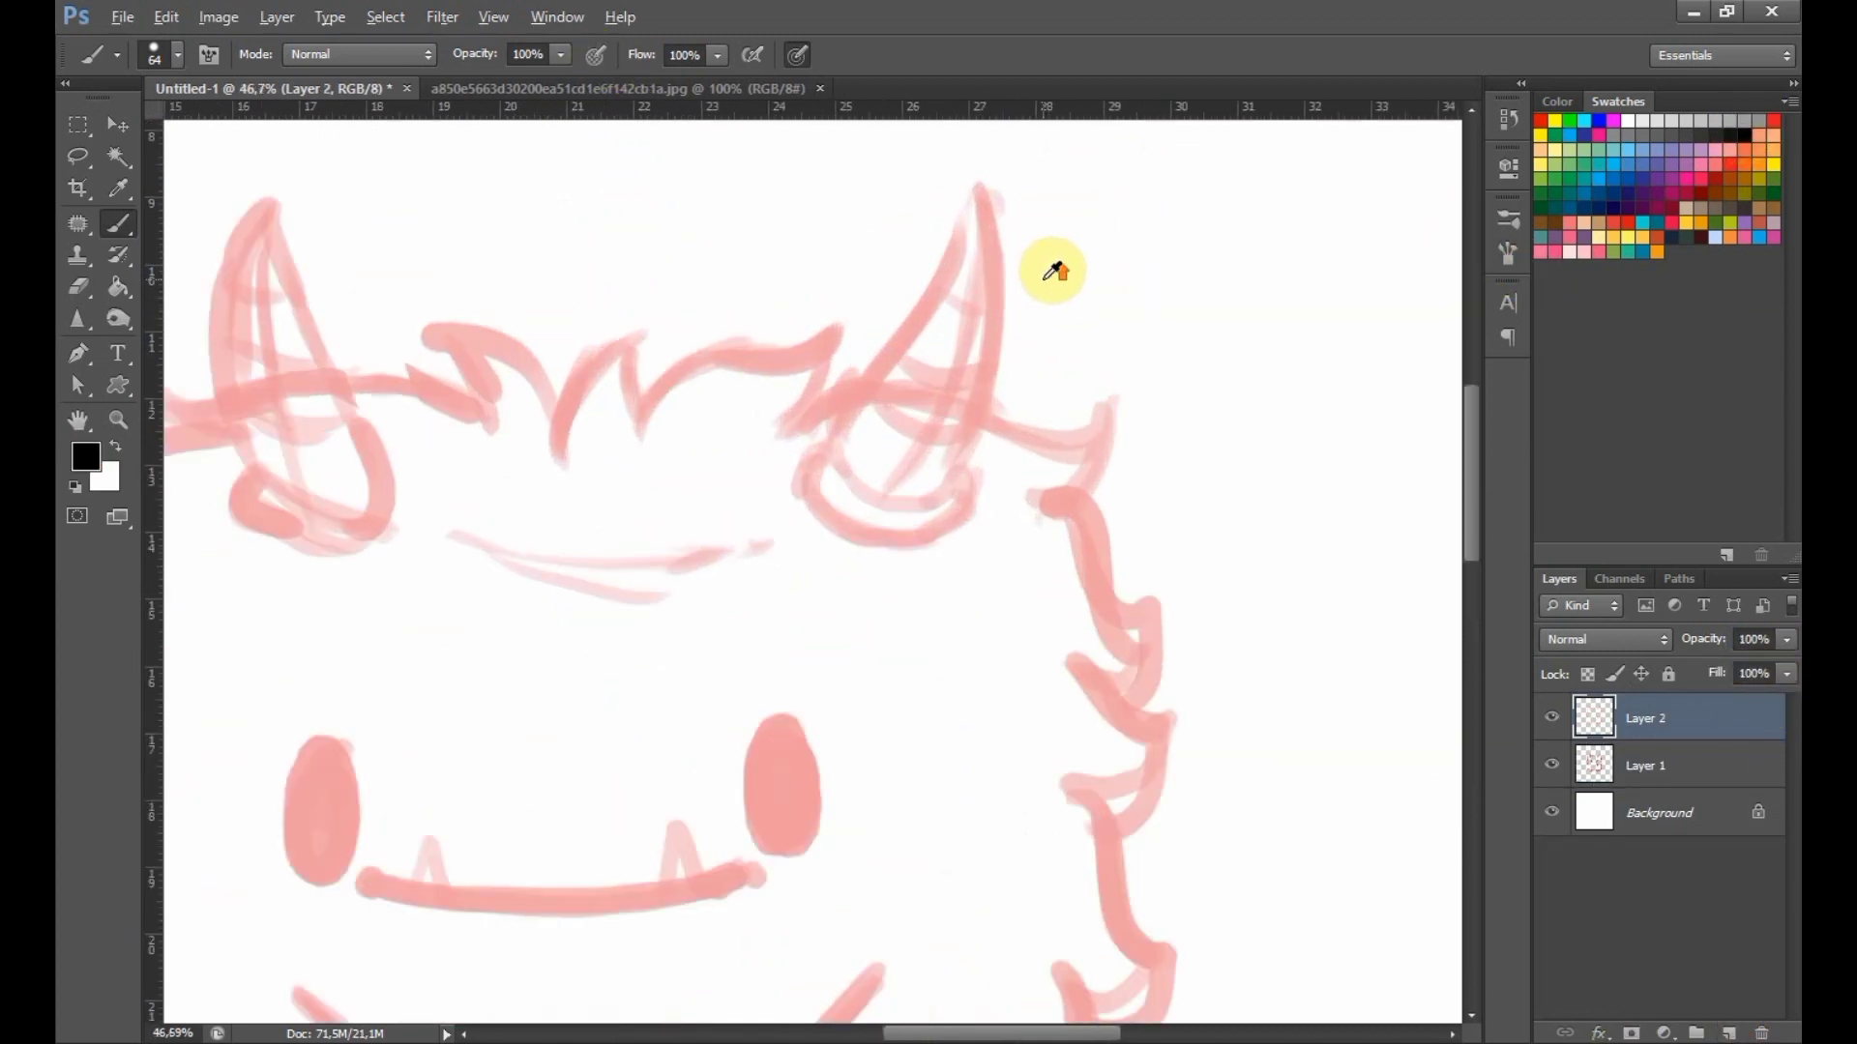
{"action": "right_click", "coordinate": [882, 503]}
{"action": "mouse_move", "coordinate": [817, 450]}
{"action": "left_mouse_down"}
{"action": "mouse_move", "coordinate": [849, 529]}
{"action": "mouse_move", "coordinate": [892, 540]}
{"action": "left_mouse_up"}
{"action": "scroll", "coordinate": [912, 510], "scroll_direction": "up", "scroll_amount": 2}
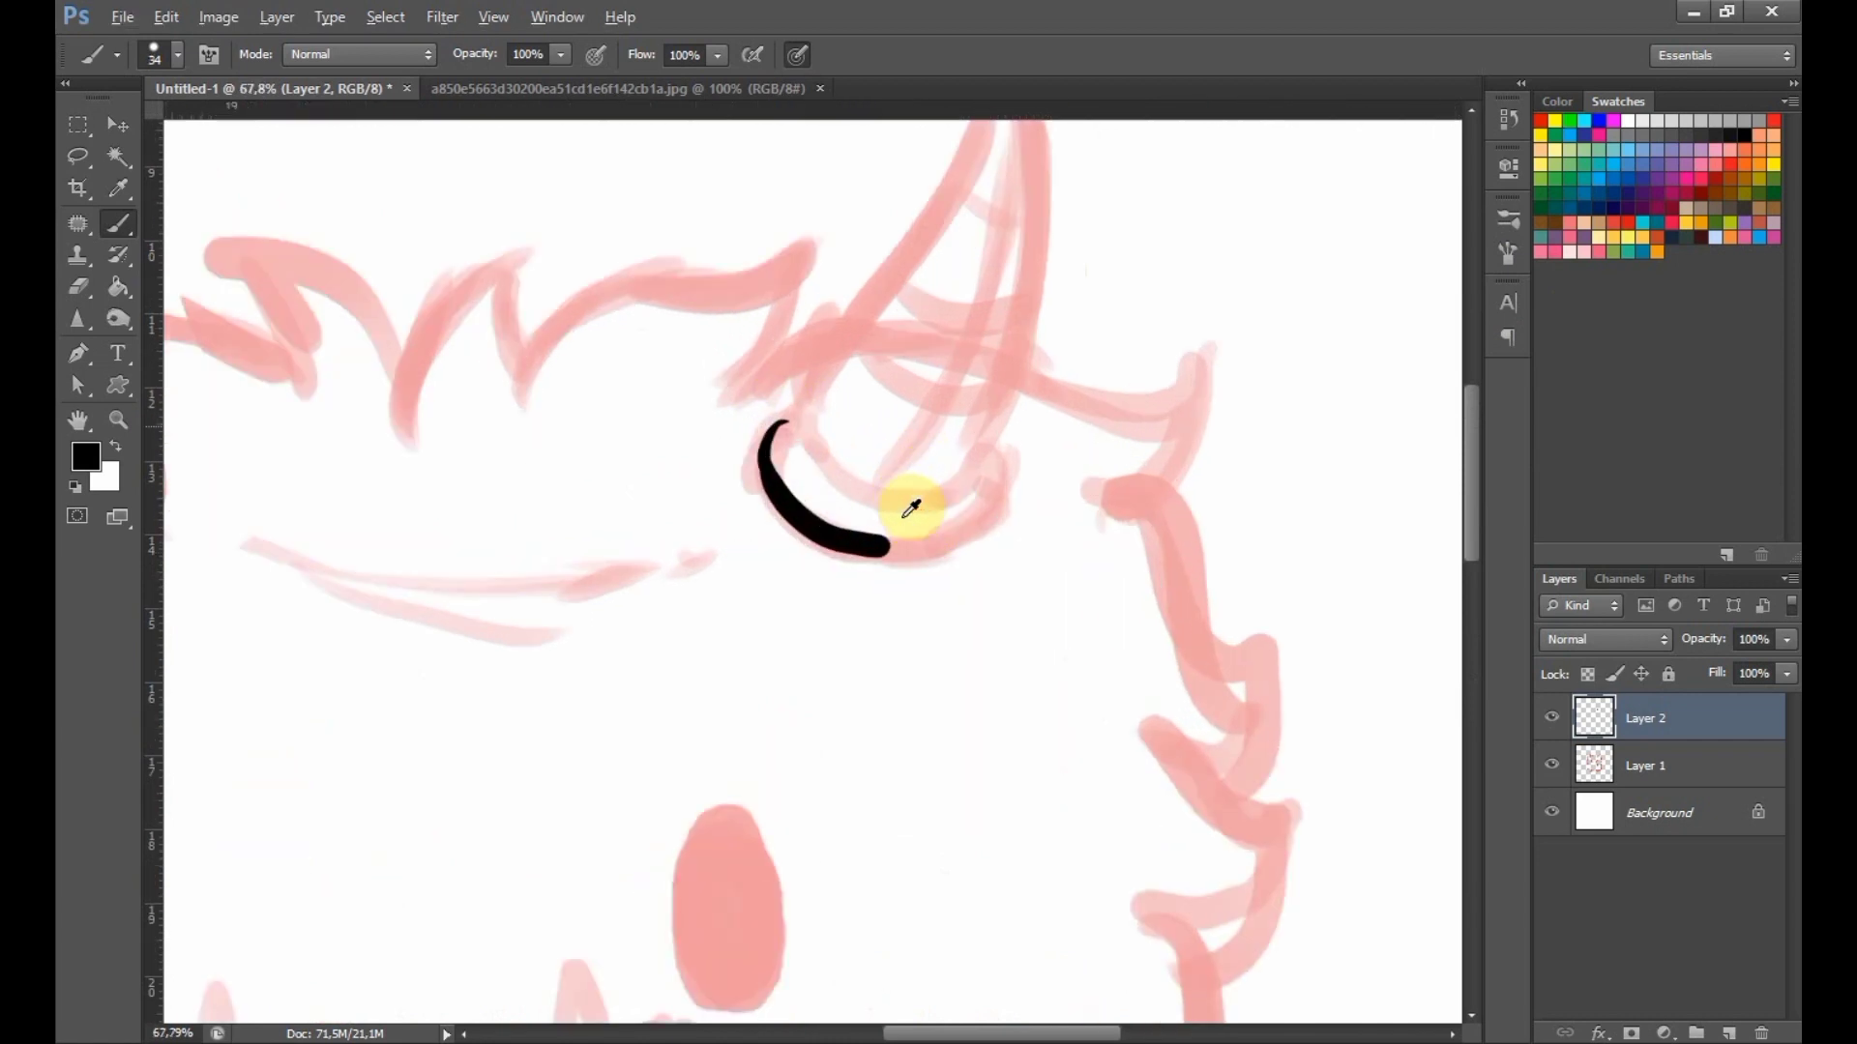
{"action": "key", "text": "ctrl+z"}
{"action": "right_click", "coordinate": [813, 402]}
{"action": "left_click", "coordinate": [868, 457]}
{"action": "mouse_move", "coordinate": [741, 398]}
{"action": "left_mouse_down"}
{"action": "mouse_move", "coordinate": [987, 538]}
{"action": "mouse_move", "coordinate": [1011, 449]}
{"action": "left_mouse_up"}
{"action": "key", "text": "ctrl+z"}
{"action": "key", "text": "ctrl+z"}
Set the brush size to 17 px and try inking the base of the monster's right-hand horn.
{"action": "right_click", "coordinate": [785, 446]}
{"action": "left_click", "coordinate": [836, 506]}
{"action": "left_click", "coordinate": [754, 392]}
{"action": "mouse_move", "coordinate": [750, 397]}
{"action": "left_mouse_down"}
{"action": "mouse_move", "coordinate": [1015, 444]}
{"action": "mouse_move", "coordinate": [896, 485]}
{"action": "mouse_move", "coordinate": [1026, 508]}
{"action": "left_mouse_up"}
{"action": "key", "text": "ctrl+z"}
{"action": "key", "text": "ctrl+z"}
{"action": "right_click", "coordinate": [807, 481]}
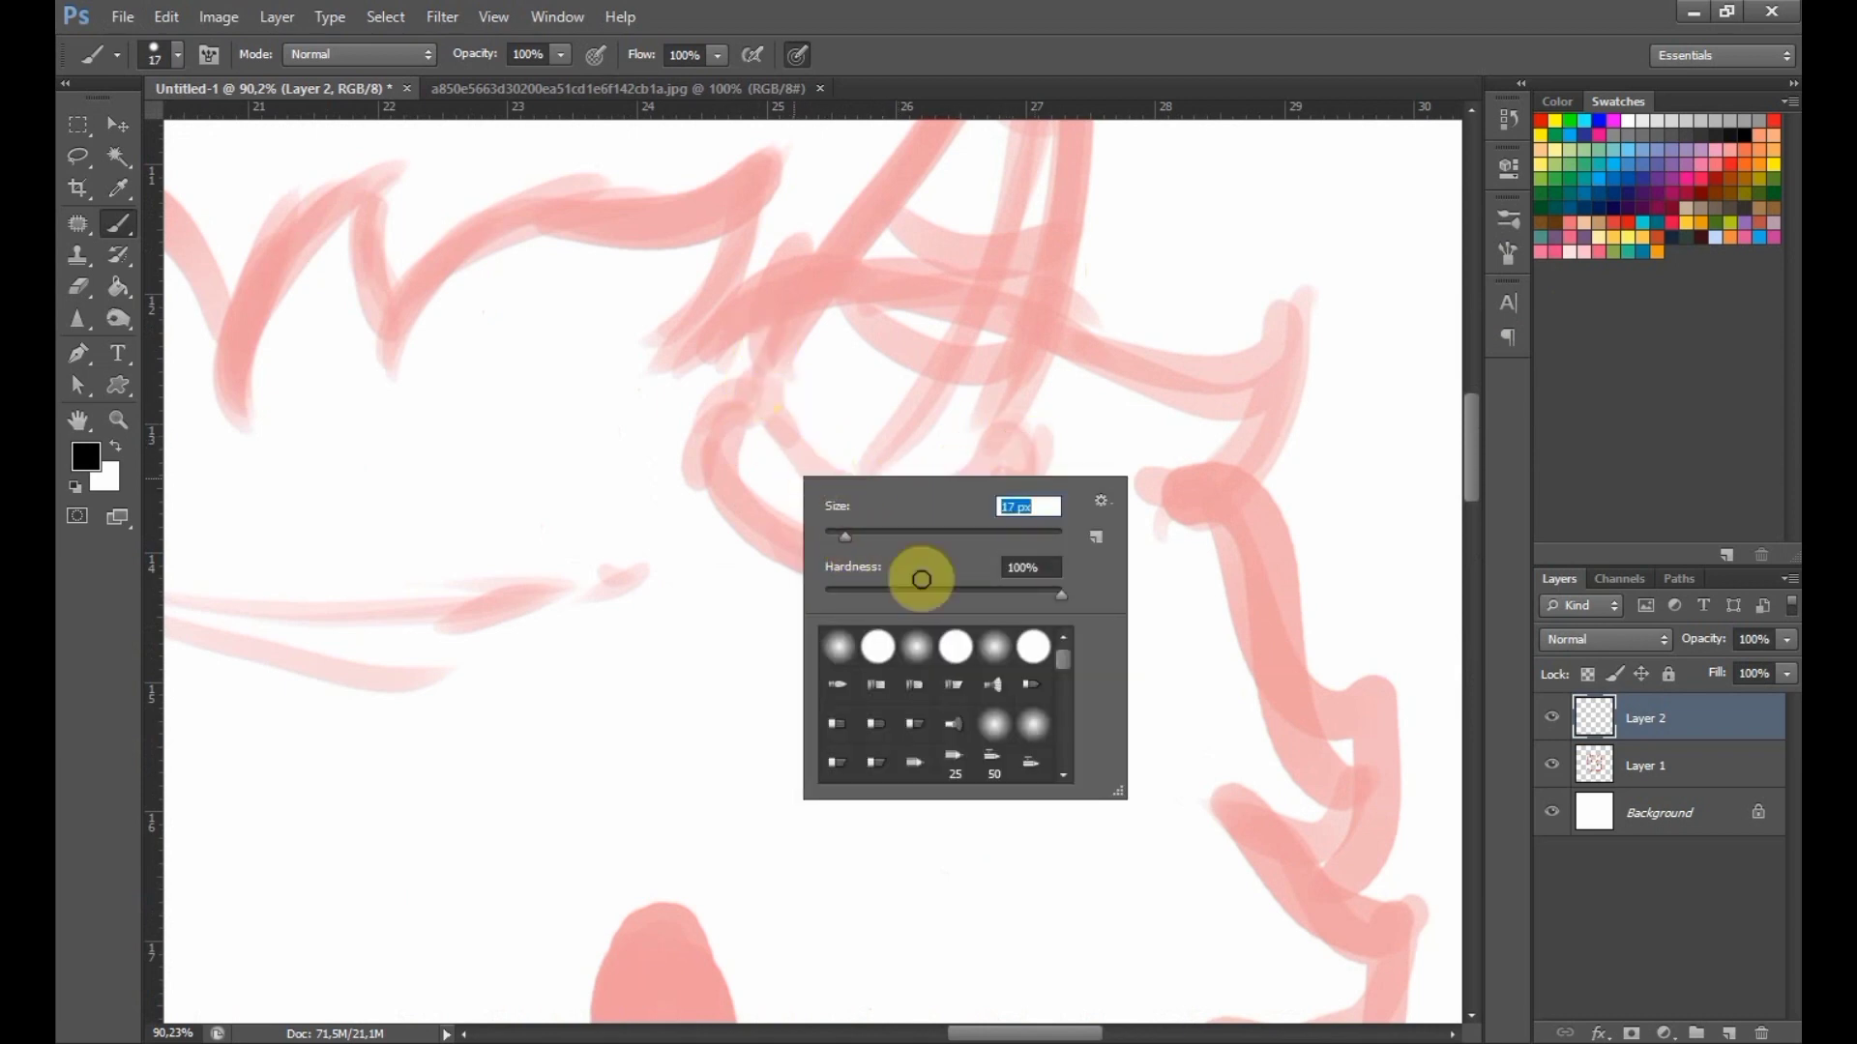
{"action": "left_click", "coordinate": [1102, 430]}
Ink the bean-shaped outline of the right-hand horn's base with a thin tapered crease inside it.
{"action": "scroll", "coordinate": [980, 408], "scroll_direction": "up", "scroll_amount": 8}
{"action": "mouse_move", "coordinate": [449, 398]}
{"action": "left_mouse_down"}
{"action": "mouse_move", "coordinate": [1094, 518]}
{"action": "mouse_move", "coordinate": [468, 484]}
{"action": "left_mouse_up"}
{"action": "key", "text": "ctrl+z"}
{"action": "mouse_move", "coordinate": [528, 406]}
{"action": "left_mouse_down"}
{"action": "mouse_move", "coordinate": [414, 455]}
{"action": "mouse_move", "coordinate": [907, 753]}
{"action": "mouse_move", "coordinate": [1003, 643]}
{"action": "mouse_move", "coordinate": [527, 448]}
{"action": "mouse_move", "coordinate": [381, 506]}
{"action": "mouse_move", "coordinate": [1035, 560]}
{"action": "left_mouse_up"}
{"action": "key", "text": "ctrl+z"}
{"action": "key", "text": "ctrl+z"}
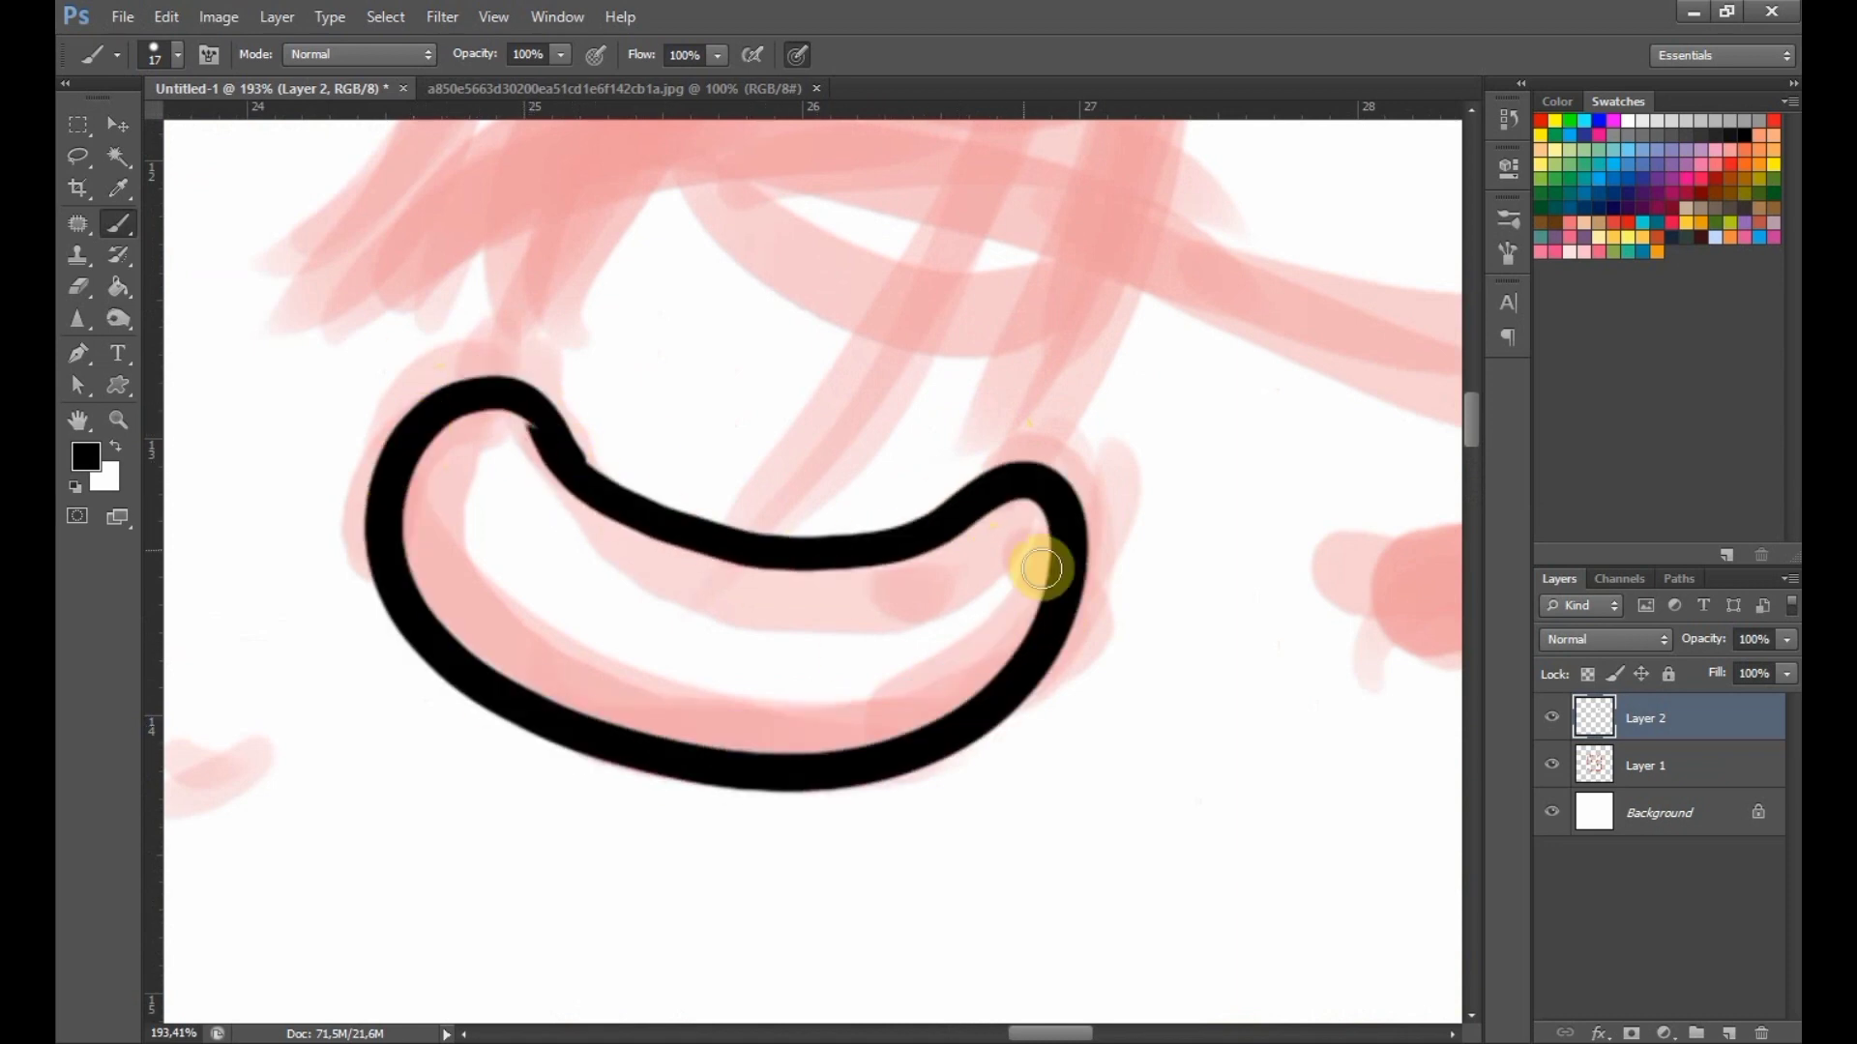
{"action": "mouse_move", "coordinate": [418, 582]}
{"action": "left_mouse_down"}
{"action": "mouse_move", "coordinate": [495, 631]}
{"action": "mouse_move", "coordinate": [1036, 600]}
{"action": "left_mouse_up"}
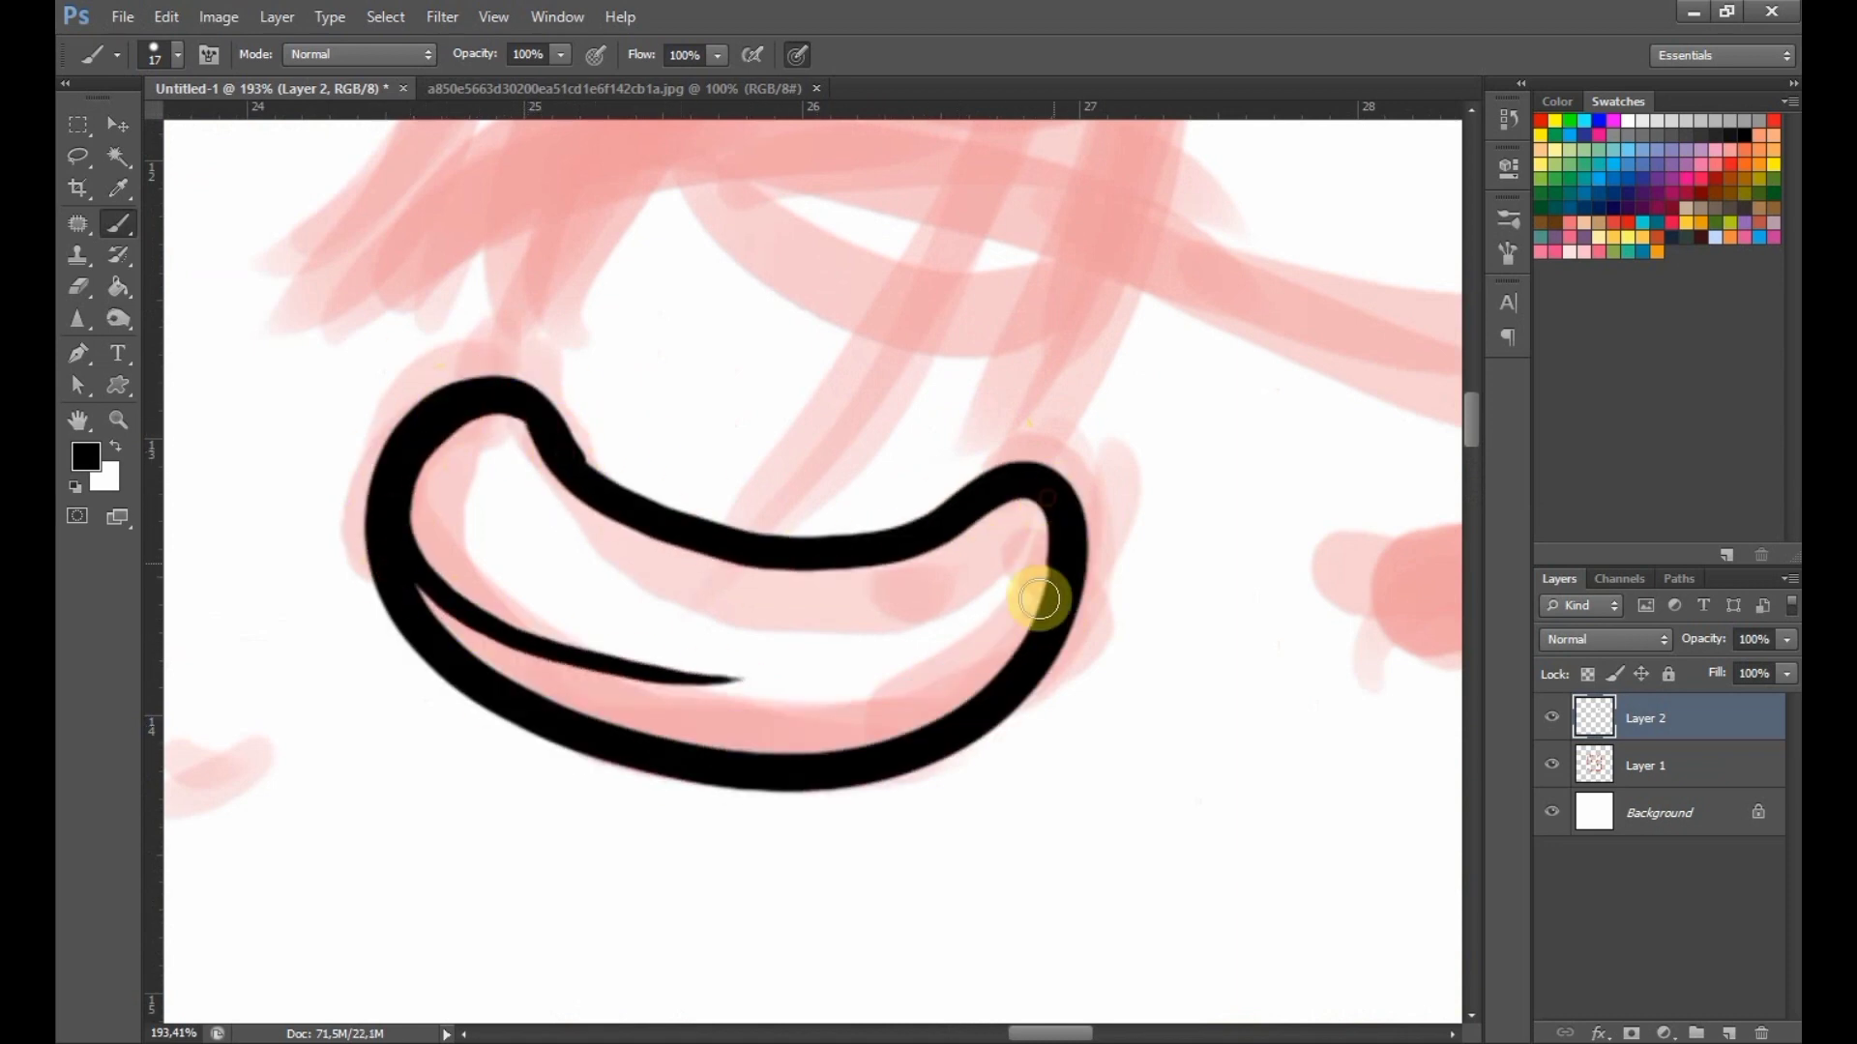
{"action": "scroll", "coordinate": [630, 593], "scroll_direction": "down", "scroll_amount": 5}
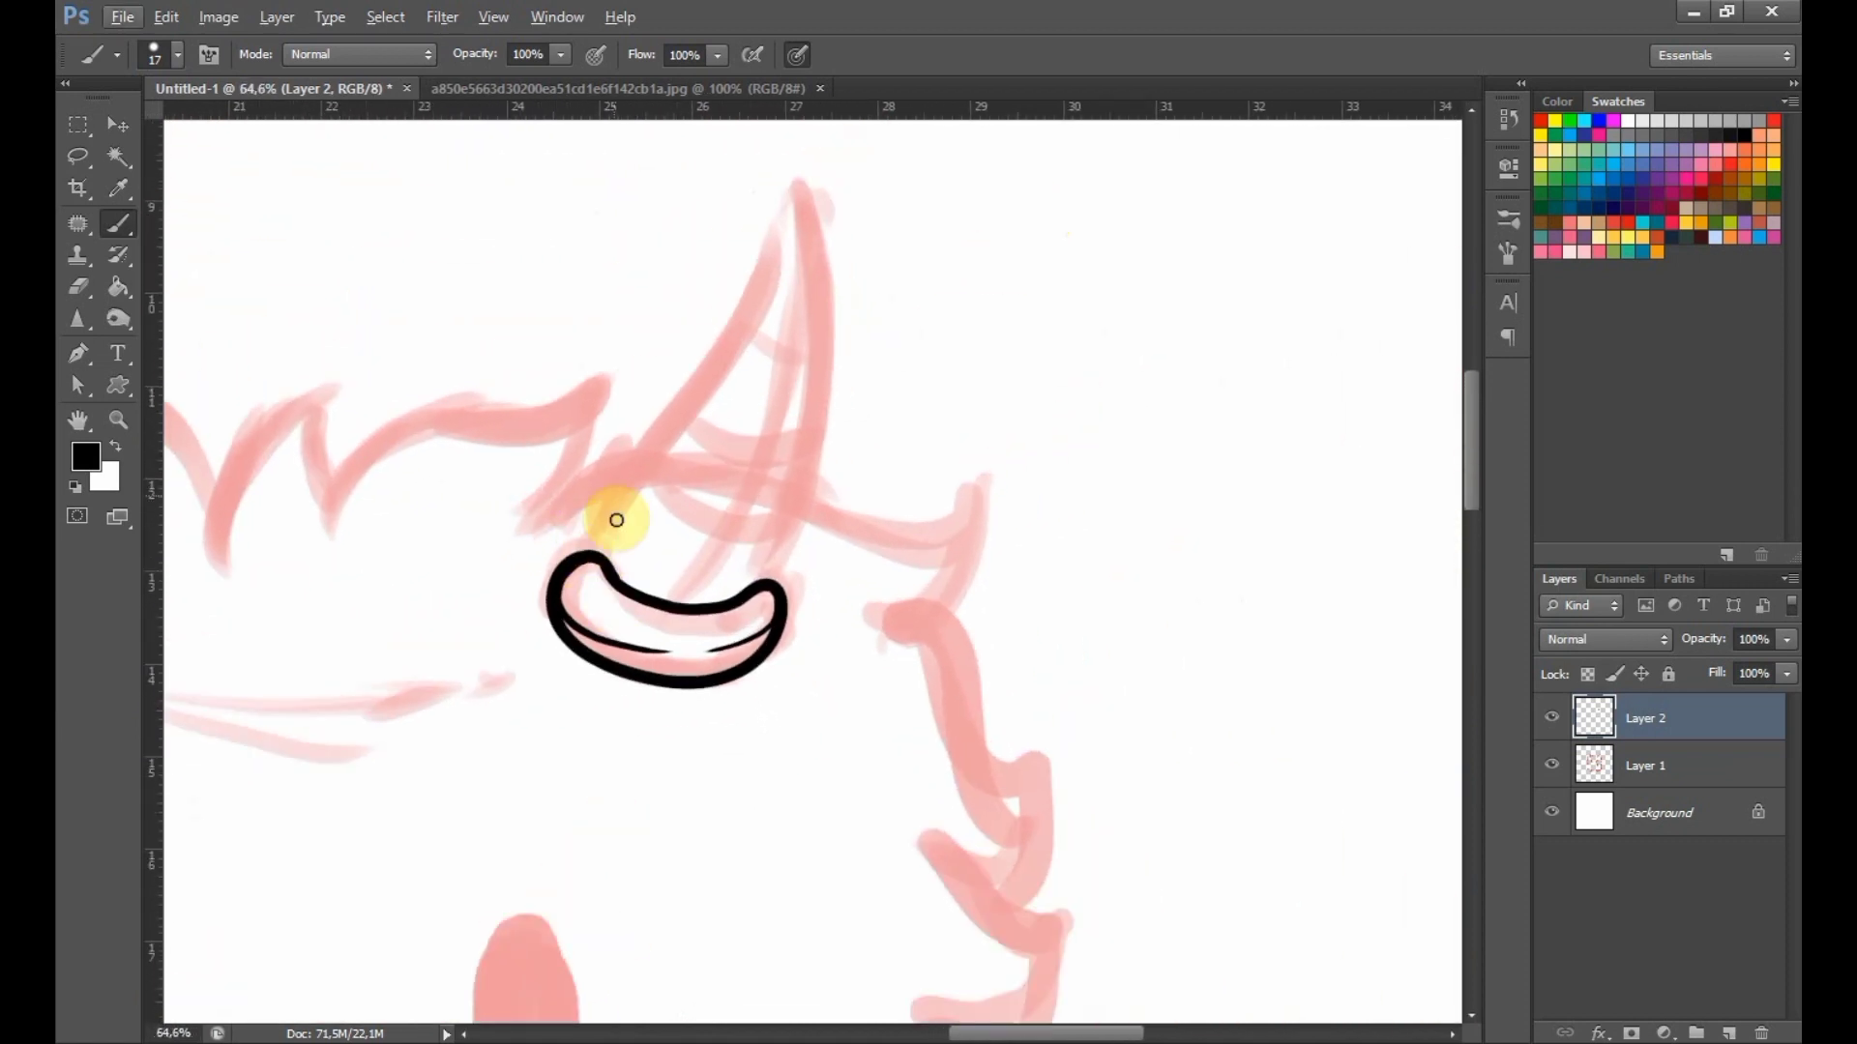
{"action": "right_click", "coordinate": [616, 520]}
{"action": "left_click", "coordinate": [664, 586]}
{"action": "left_click", "coordinate": [595, 560]}
{"action": "mouse_move", "coordinate": [593, 558]}
{"action": "left_mouse_down"}
{"action": "mouse_move", "coordinate": [771, 288]}
{"action": "mouse_move", "coordinate": [772, 248]}
{"action": "left_mouse_up"}
{"action": "key", "text": "ctrl+z"}
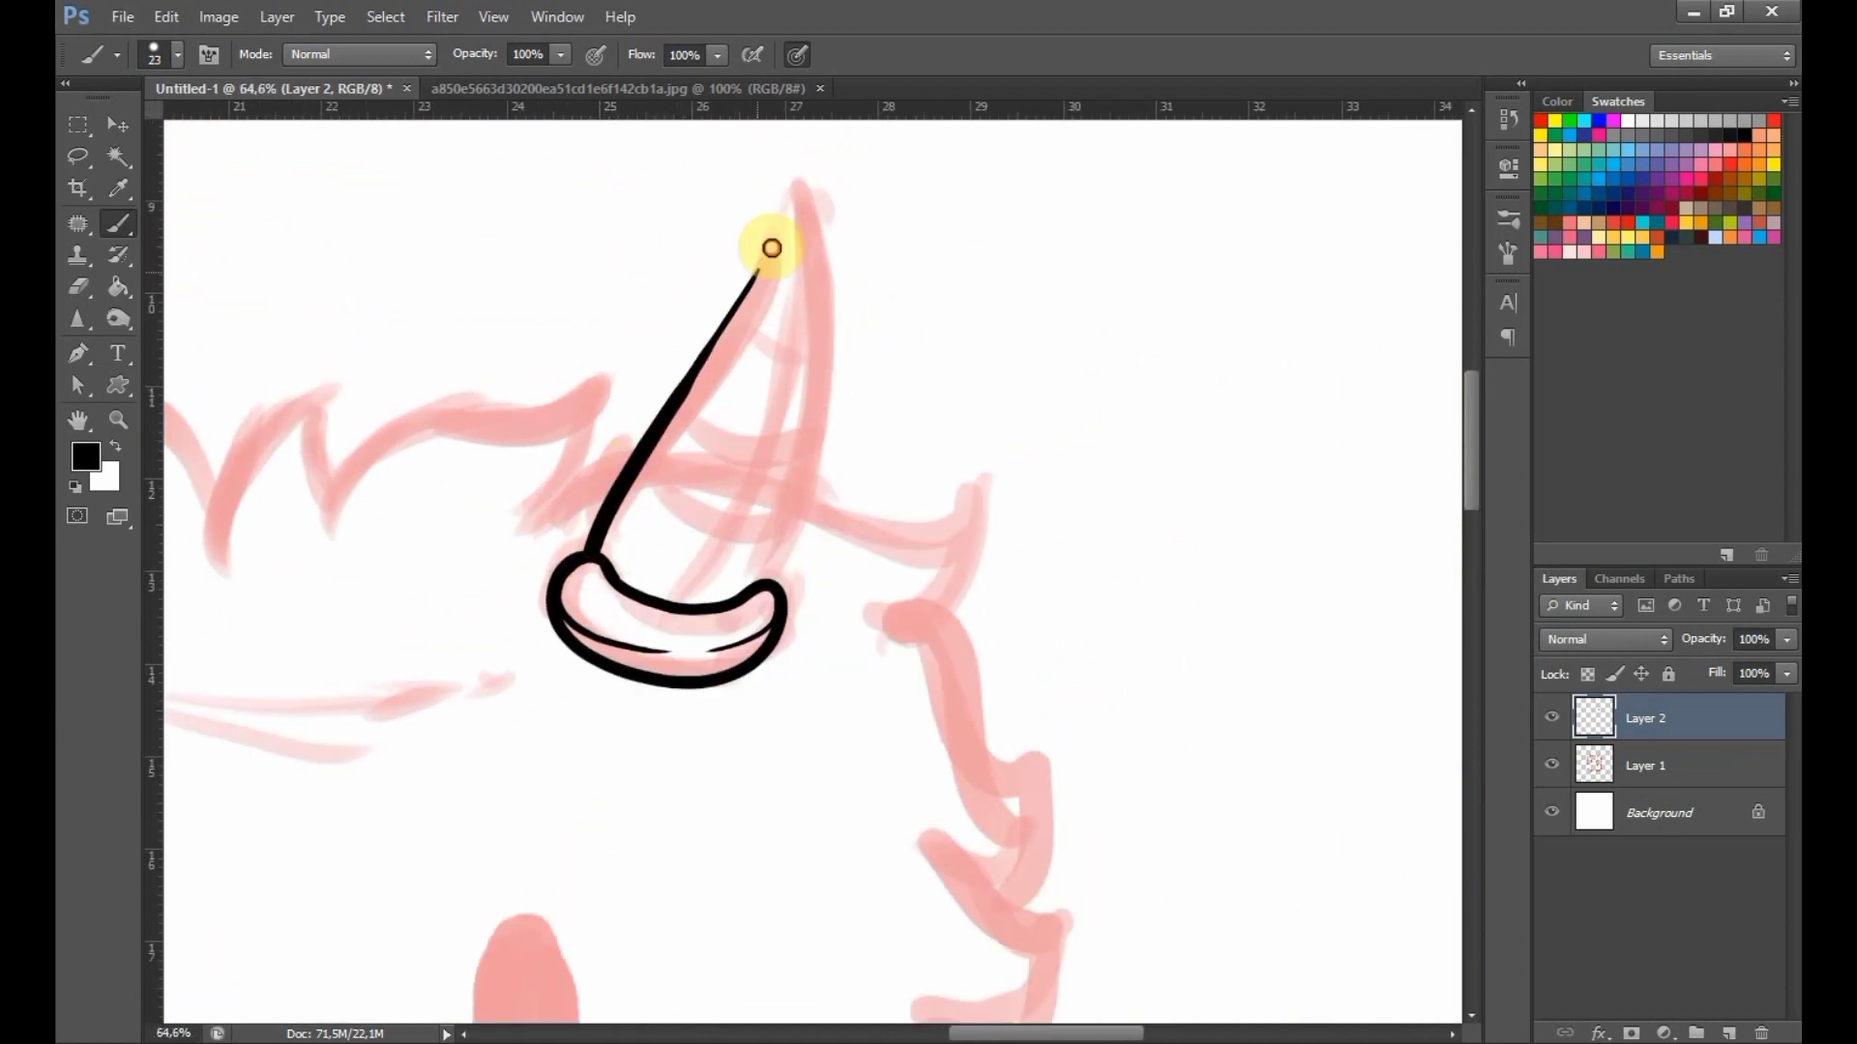
{"action": "key", "text": "ctrl+z"}
Set the brush size to 28 px and ink both curved sides of the right-hand horn meeting at a point.
{"action": "right_click", "coordinate": [642, 490]}
{"action": "left_click", "coordinate": [695, 555]}
{"action": "left_click_drag", "start_coordinate": [592, 554], "coordinate": [744, 283]}
{"action": "key", "text": "ctrl+z"}
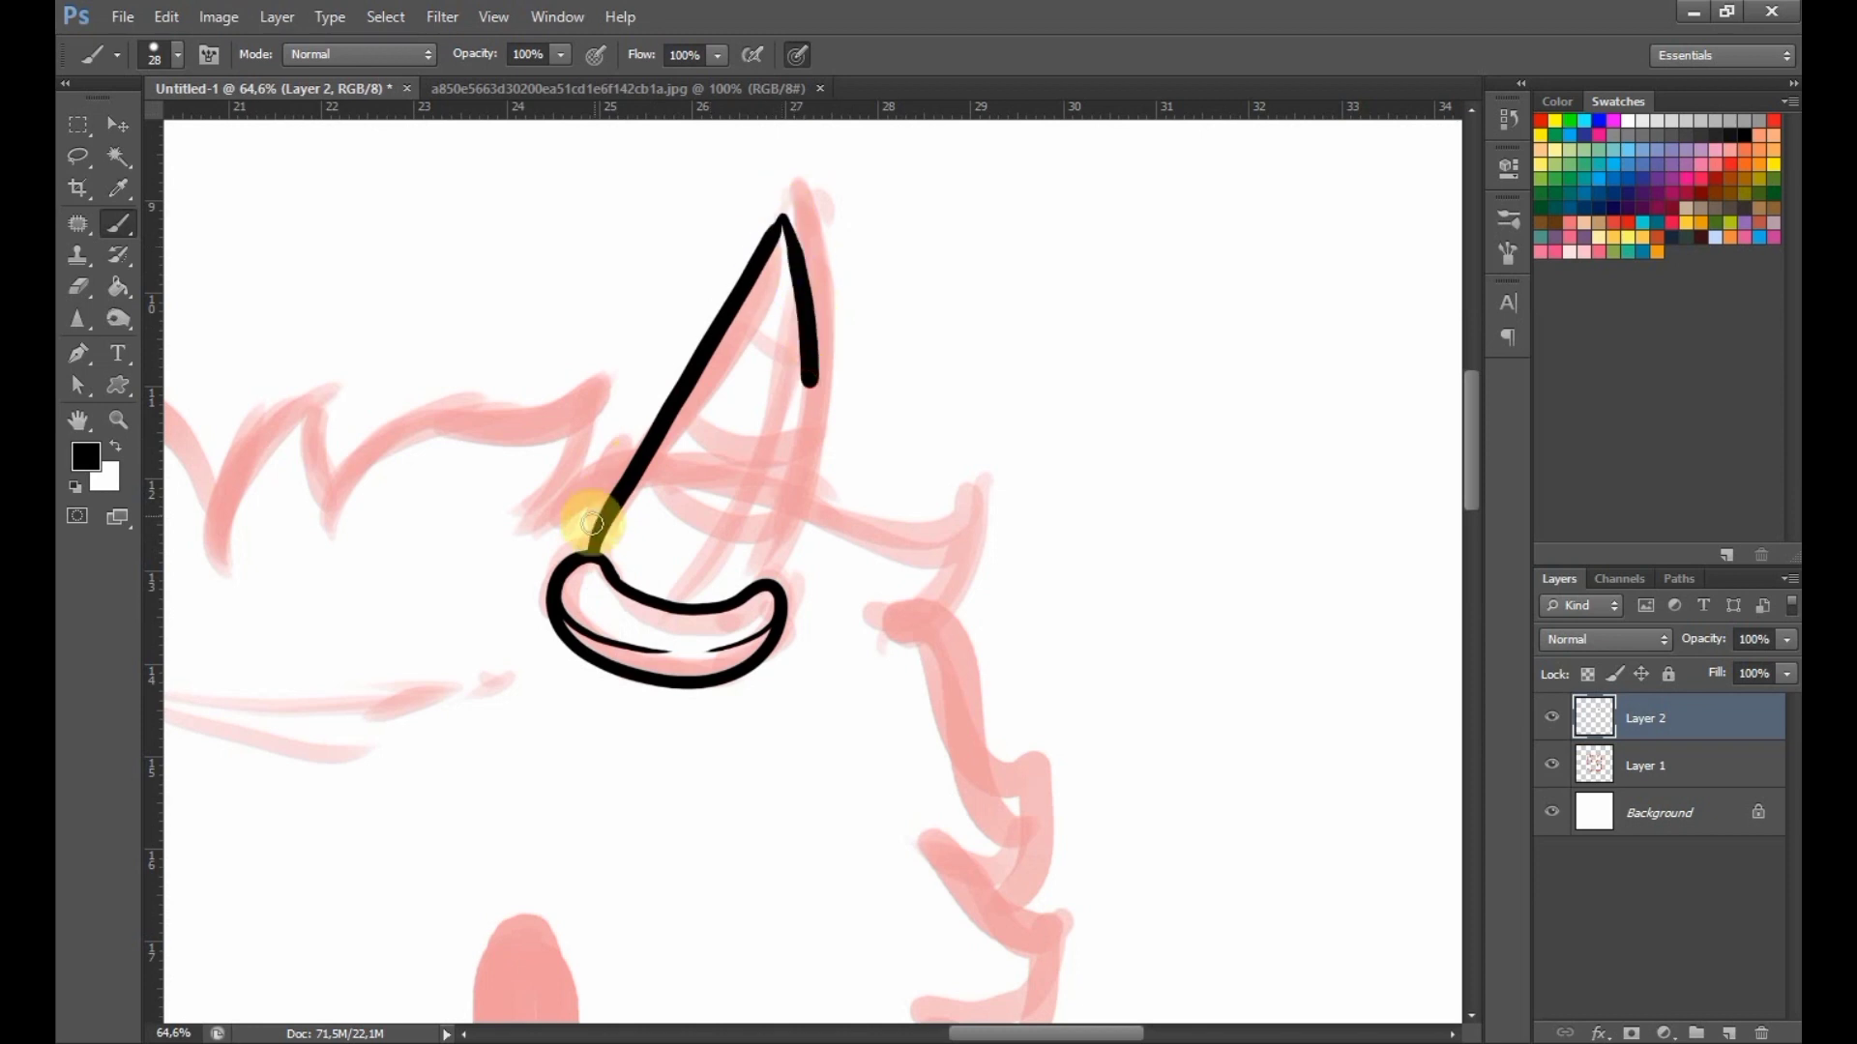
{"action": "key", "text": "ctrl+z"}
{"action": "mouse_move", "coordinate": [590, 554]}
{"action": "left_mouse_down"}
{"action": "mouse_move", "coordinate": [767, 257]}
{"action": "mouse_move", "coordinate": [774, 589]}
{"action": "left_mouse_up"}
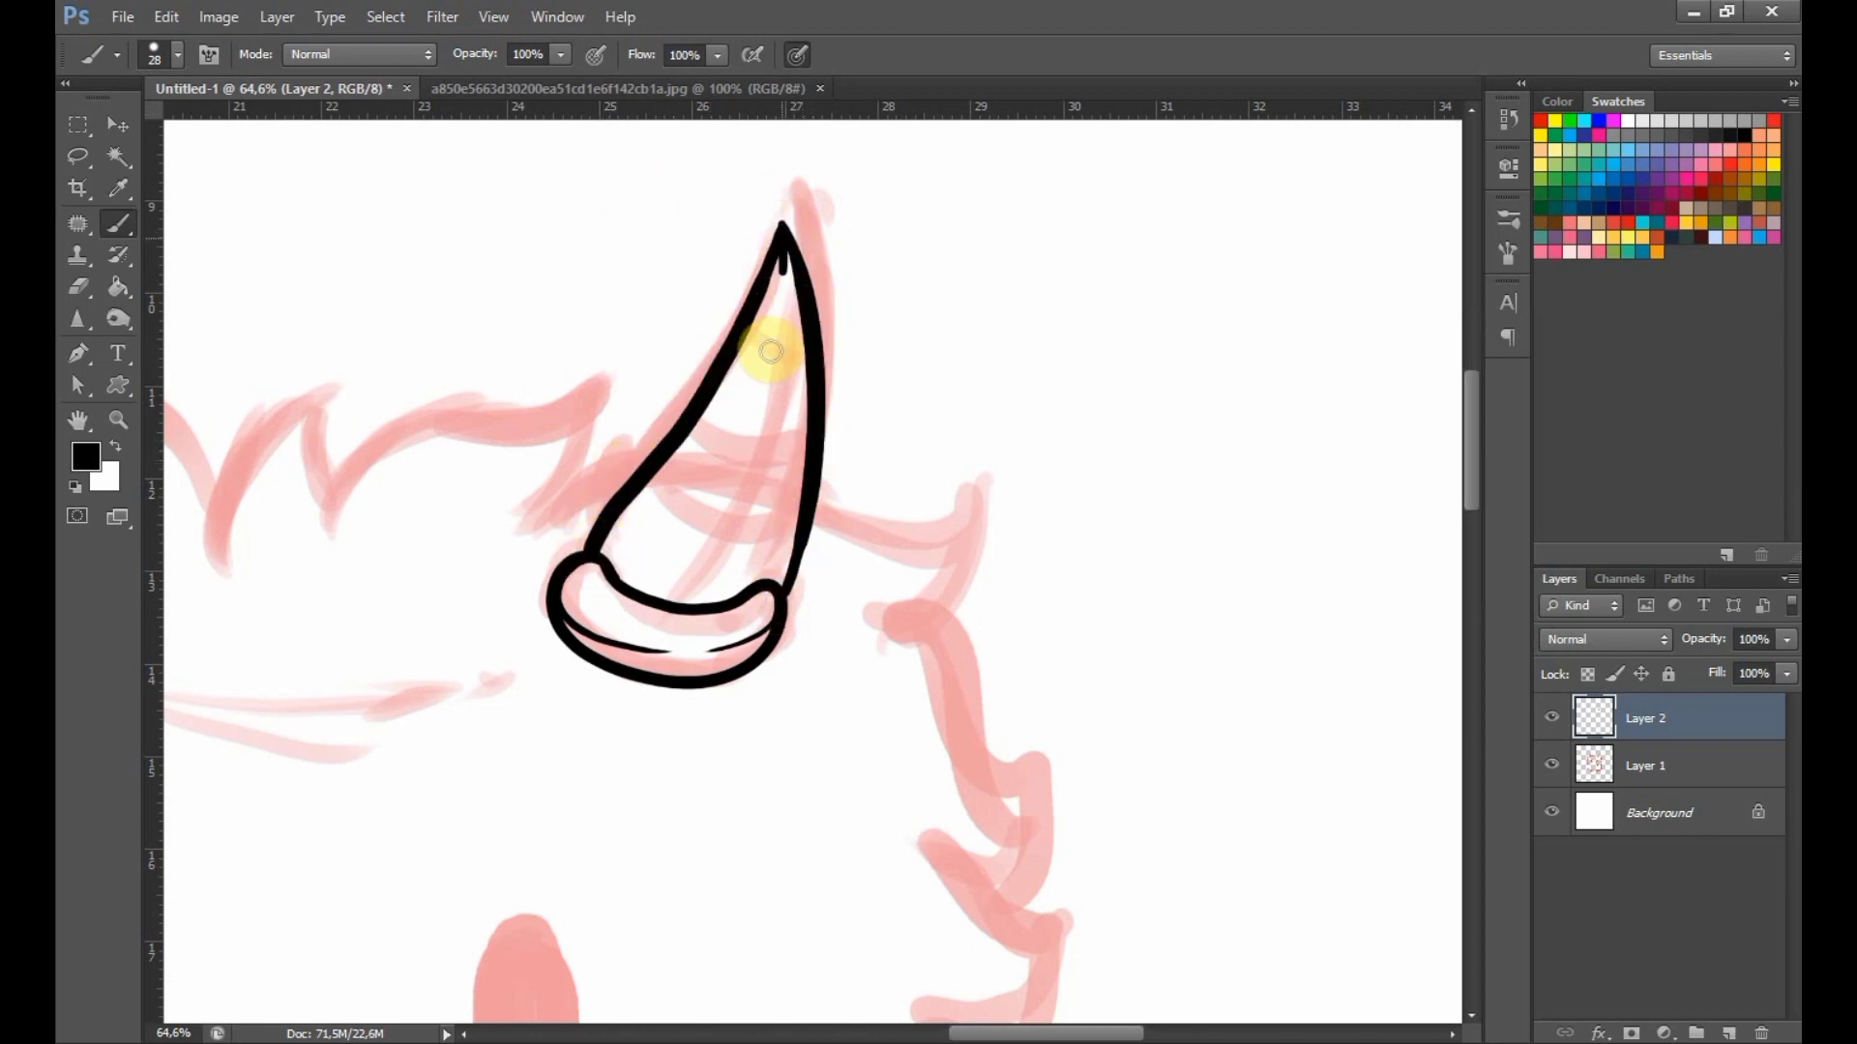
Ink a tapered centre line, a curved cross ridge and short detail ticks inside the right-hand horn.
{"action": "left_click_drag", "start_coordinate": [781, 263], "coordinate": [696, 526]}
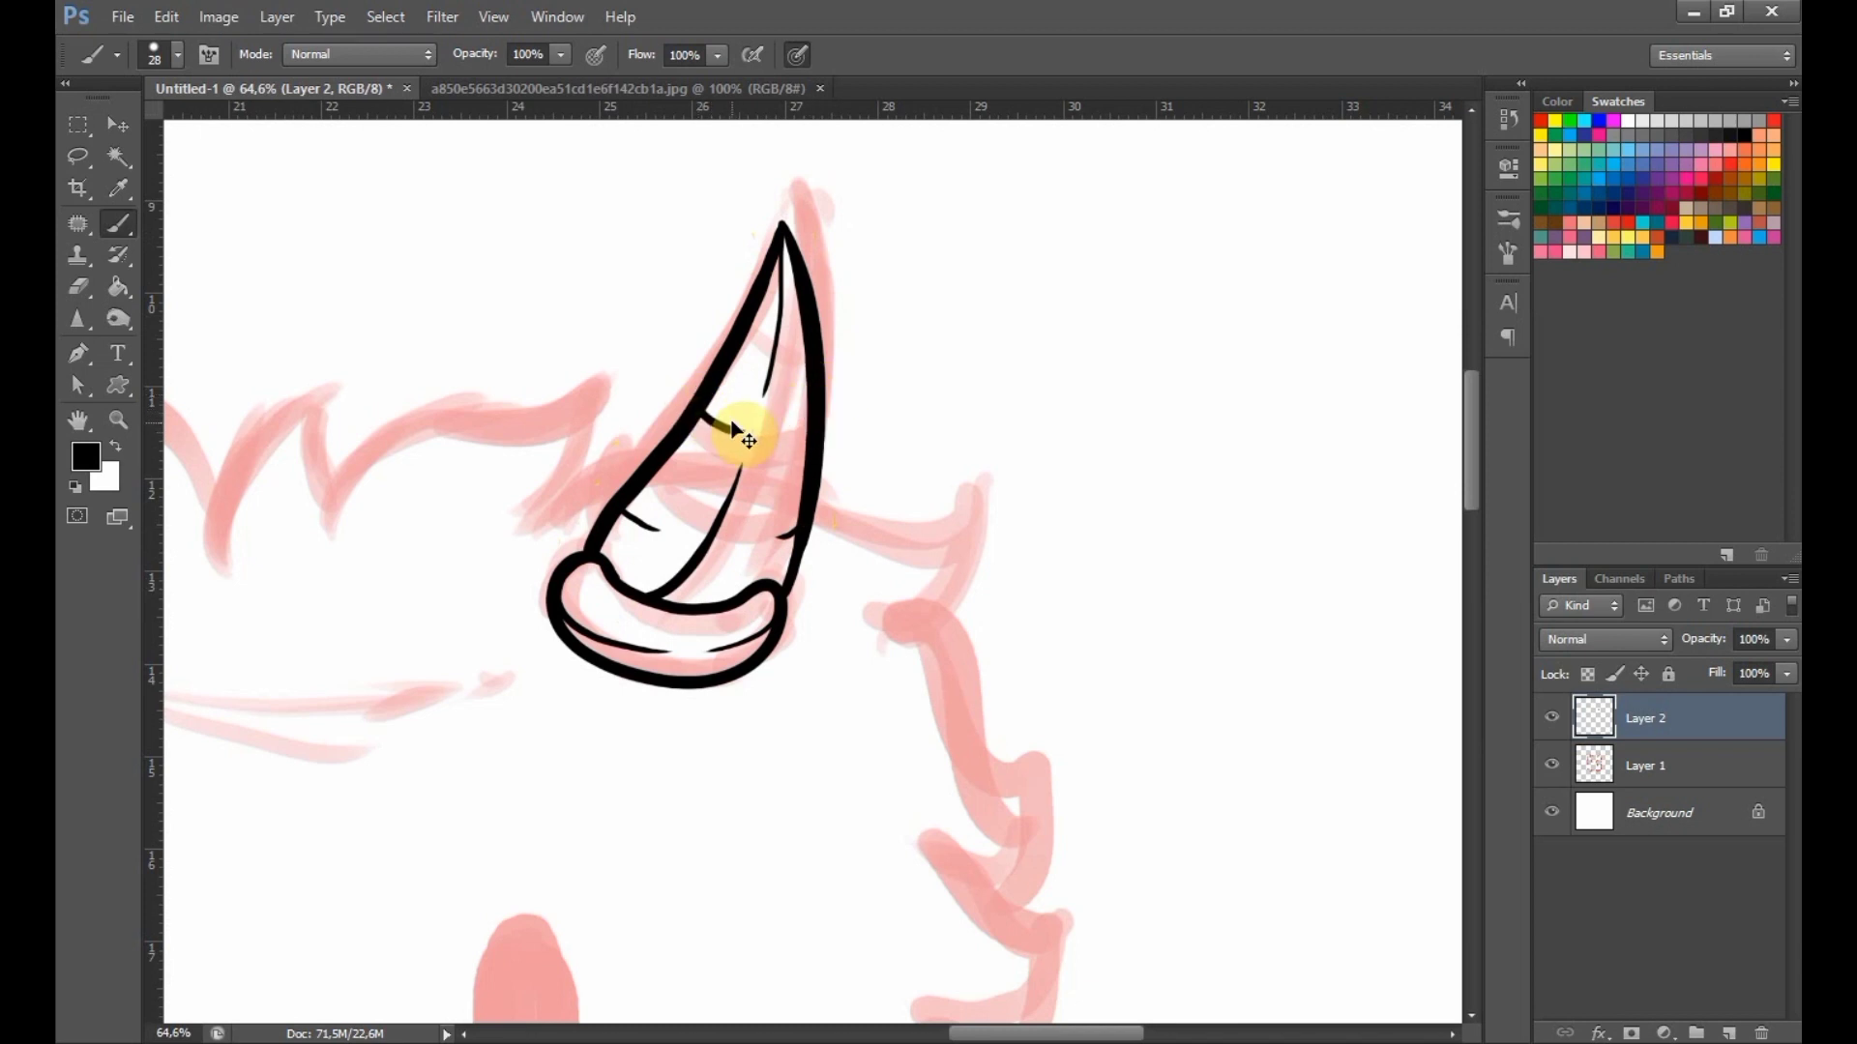
{"action": "left_click_drag", "start_coordinate": [703, 417], "coordinate": [803, 435]}
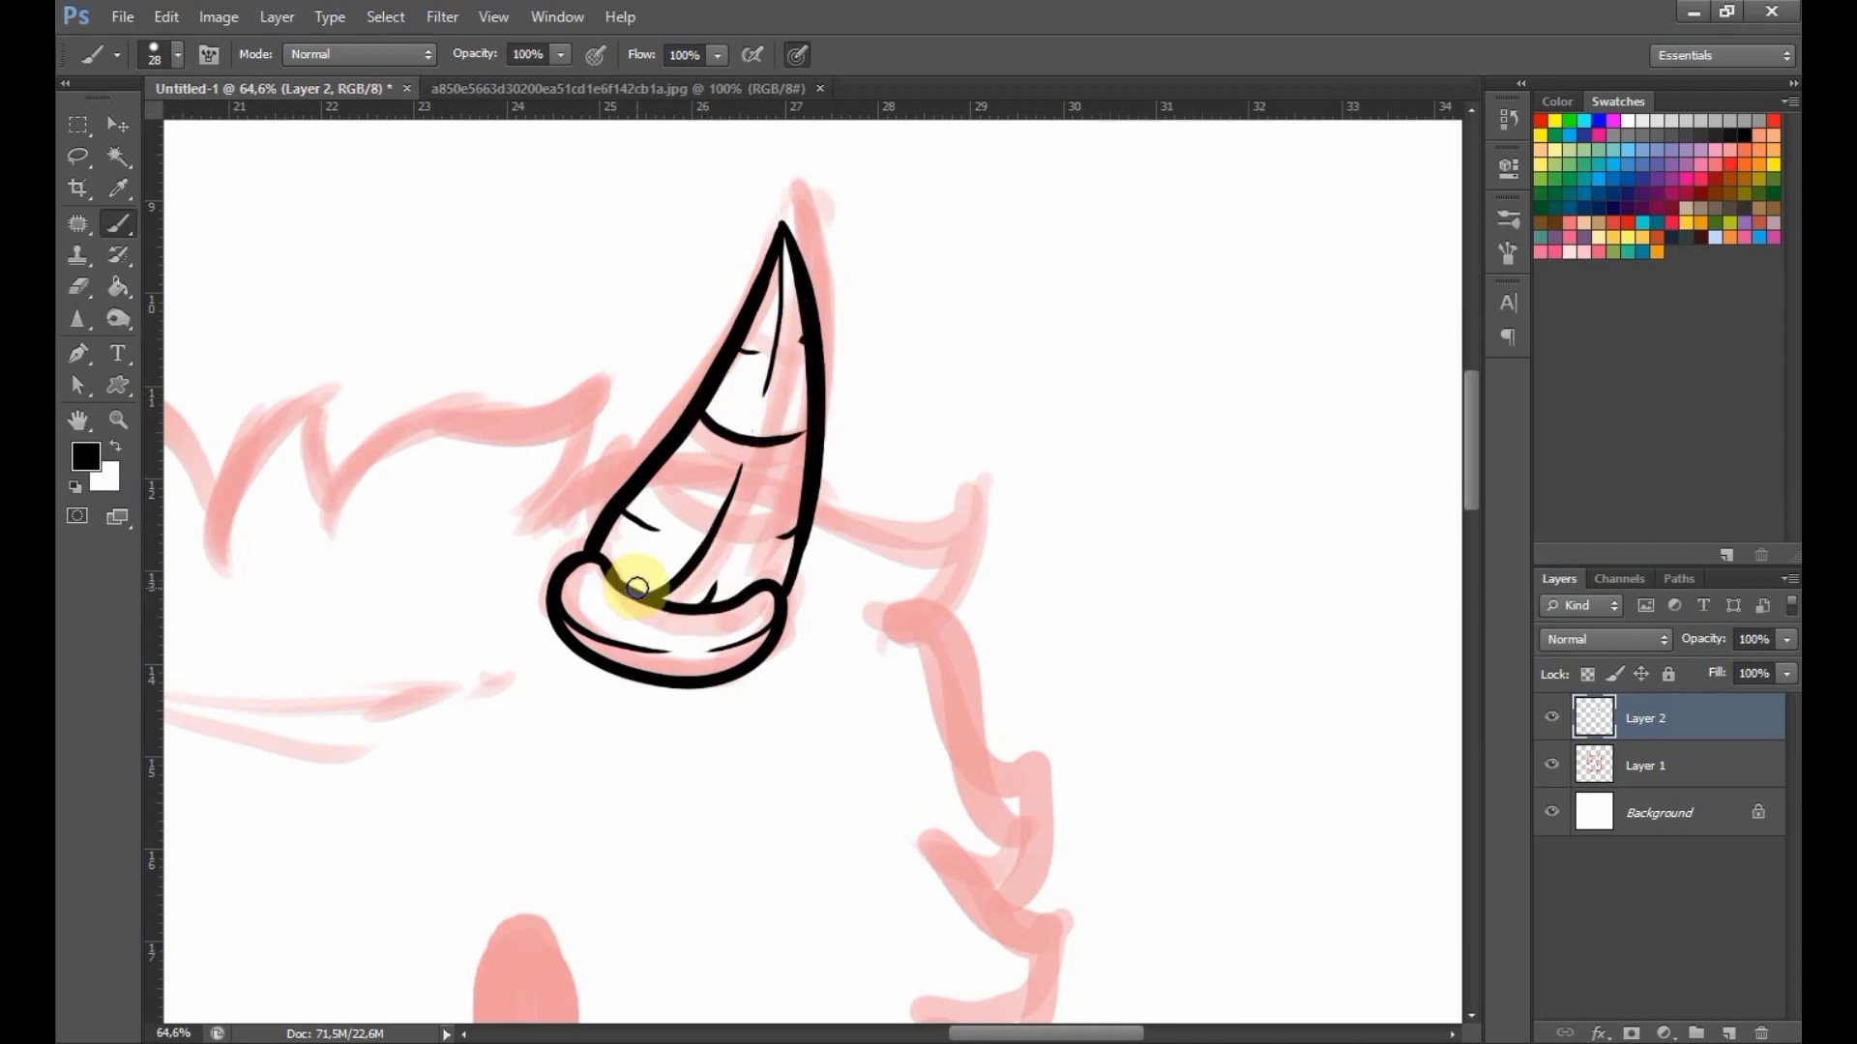
{"action": "scroll", "coordinate": [774, 484], "scroll_direction": "up", "scroll_amount": 2}
Duplicate the inked horn and place the copy over the left horn sketch.
{"action": "scroll", "coordinate": [778, 479], "scroll_direction": "down", "scroll_amount": 11}
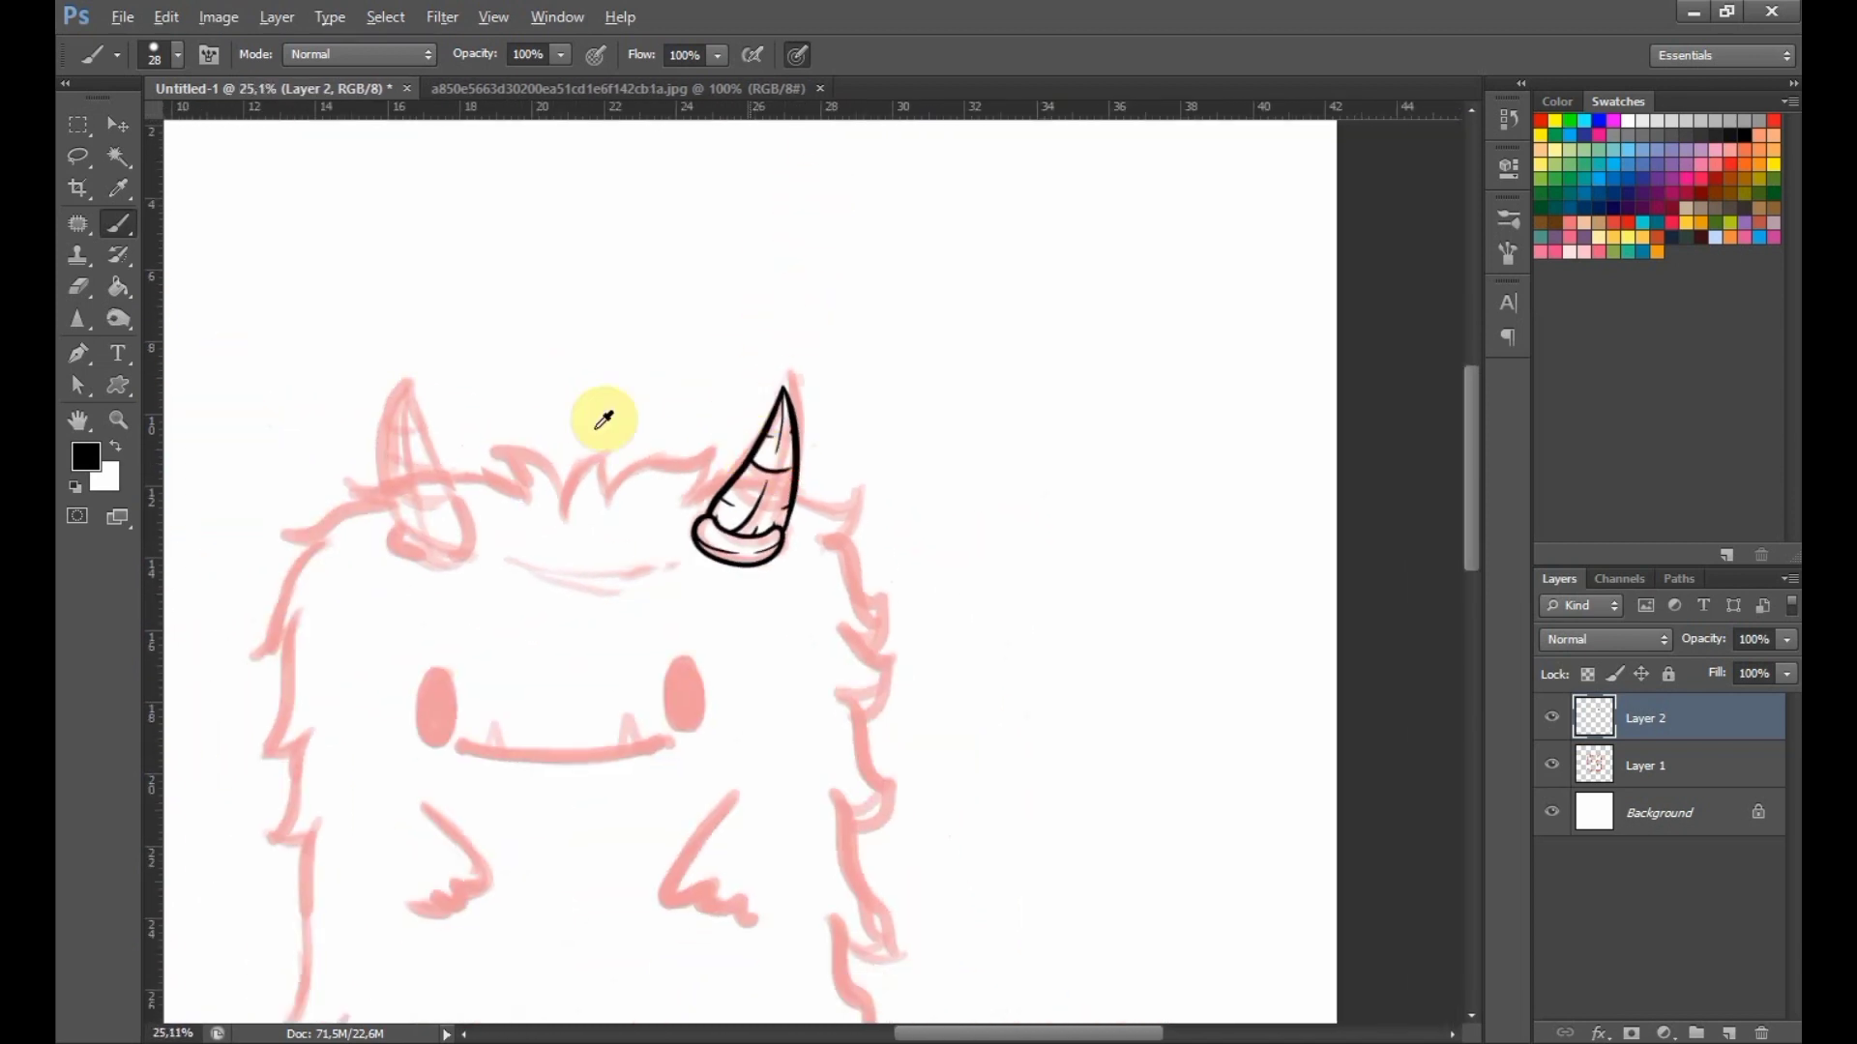
{"action": "scroll", "coordinate": [601, 422], "scroll_direction": "up", "scroll_amount": 2}
{"action": "left_click", "coordinate": [123, 139]}
{"action": "left_click_drag", "start_coordinate": [677, 542], "coordinate": [300, 543]}
Flip the horn copy horizontally and merge it with the original horn's layer.
{"action": "key", "text": "ctrl+t"}
{"action": "right_click", "coordinate": [469, 668]}
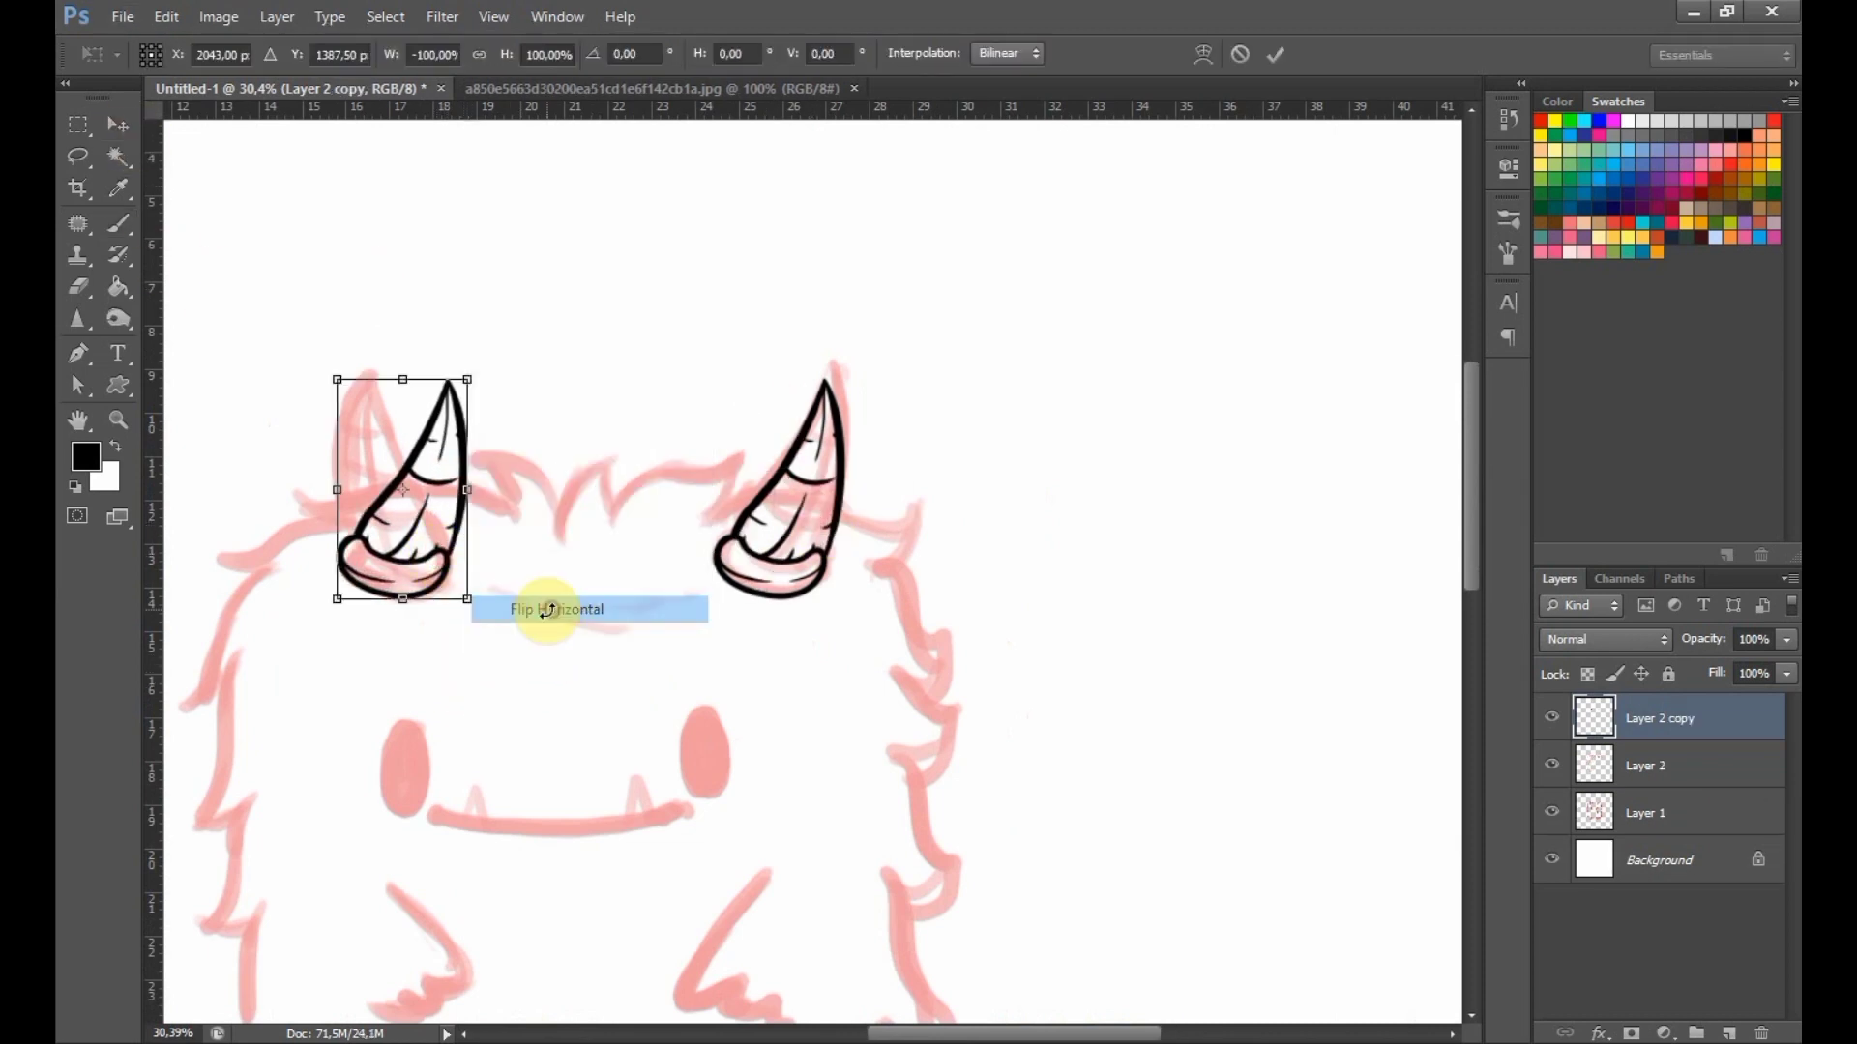
{"action": "left_click", "coordinate": [539, 609]}
{"action": "key", "text": "Return"}
{"action": "left_click_drag", "start_coordinate": [1646, 765], "coordinate": [1761, 1033]}
Set the brush size to 35 px and ink the spiky hair tufts between the two horns.
{"action": "scroll", "coordinate": [671, 445], "scroll_direction": "up", "scroll_amount": 2}
{"action": "scroll", "coordinate": [713, 767], "scroll_direction": "up", "scroll_amount": 2}
{"action": "key", "text": "b"}
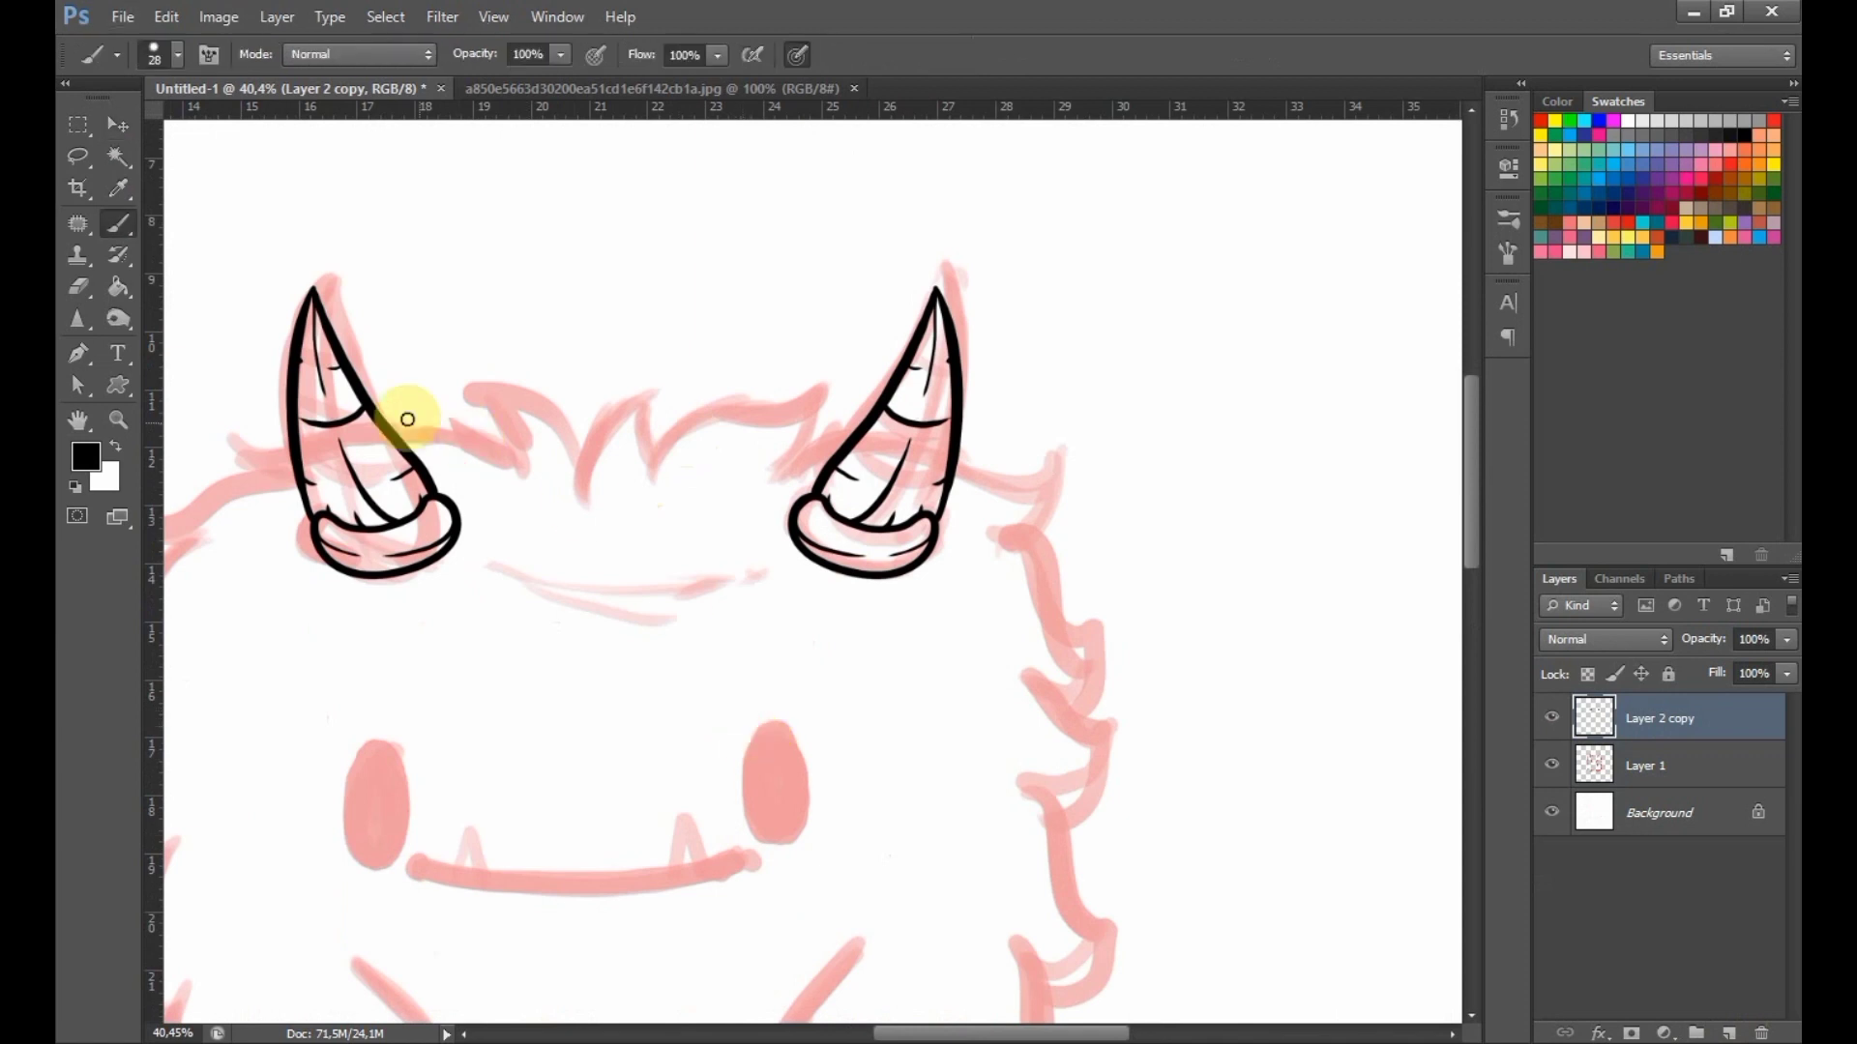
{"action": "right_click", "coordinate": [387, 432]}
{"action": "left_click_drag", "start_coordinate": [397, 433], "coordinate": [527, 480]}
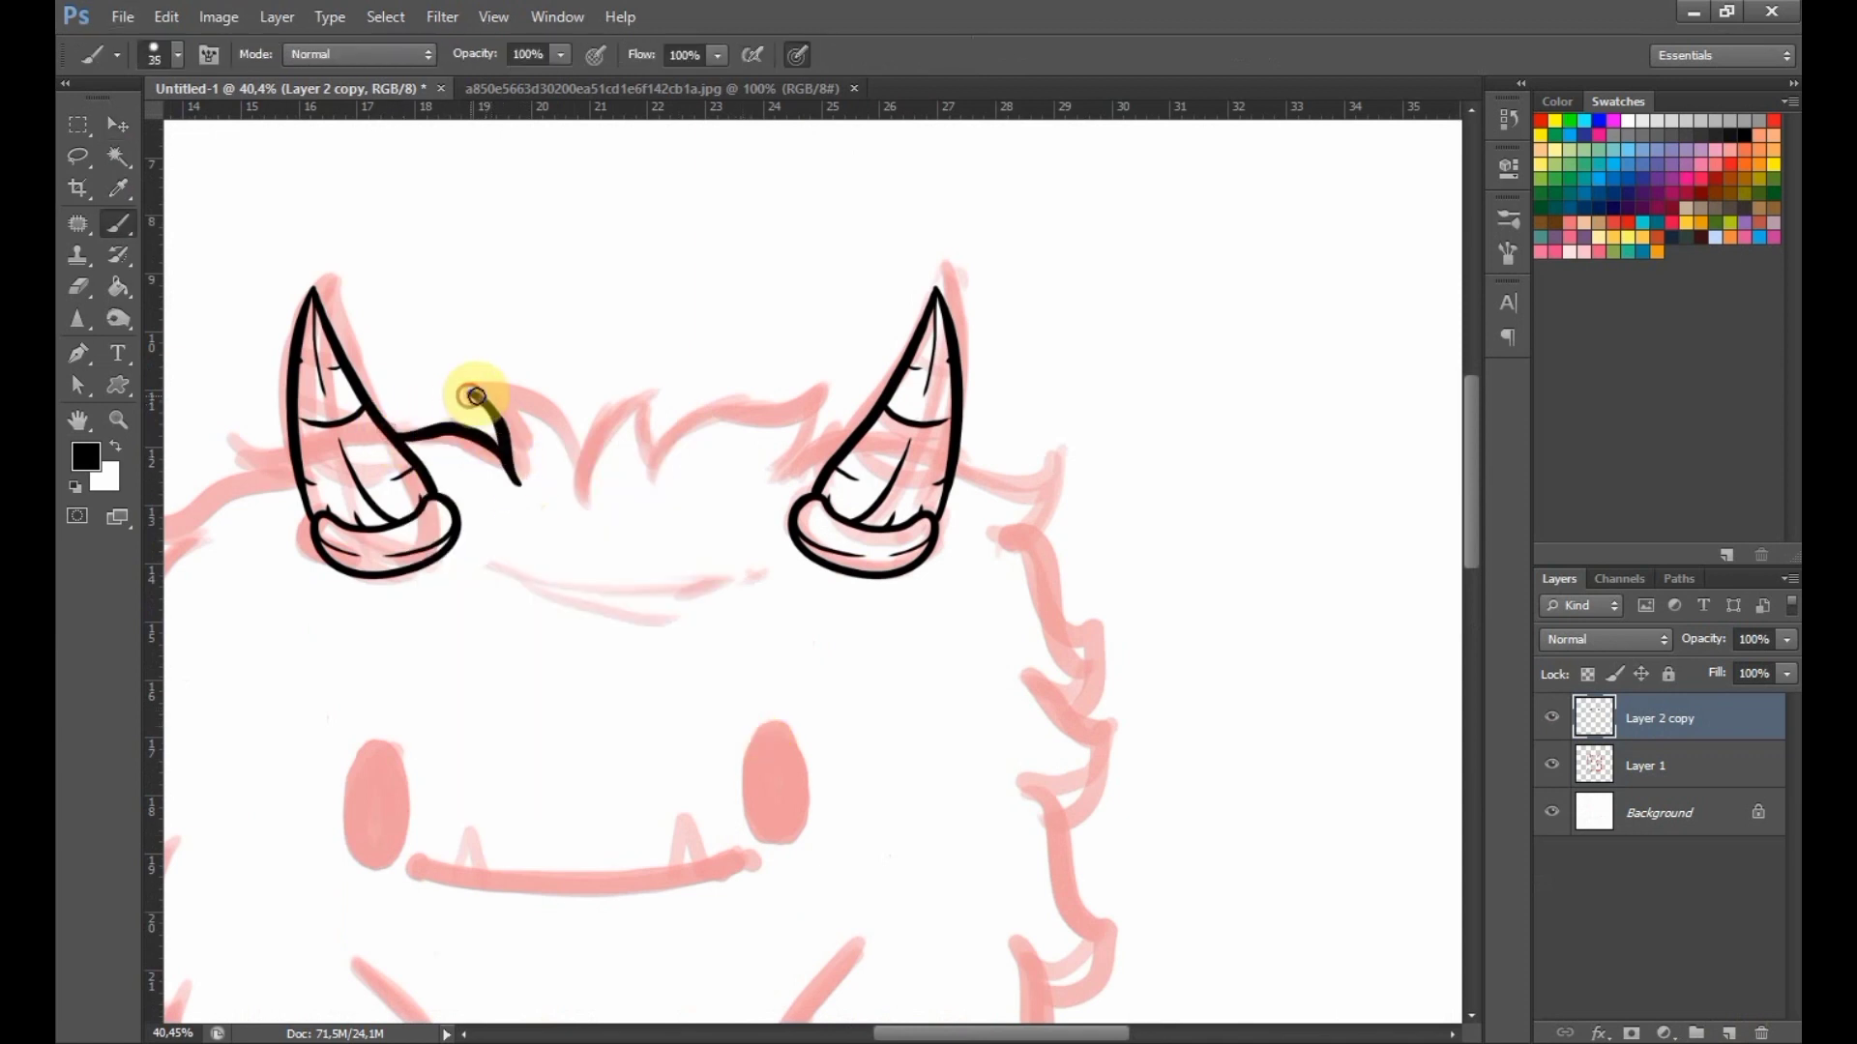
{"action": "left_click_drag", "start_coordinate": [475, 397], "coordinate": [570, 494]}
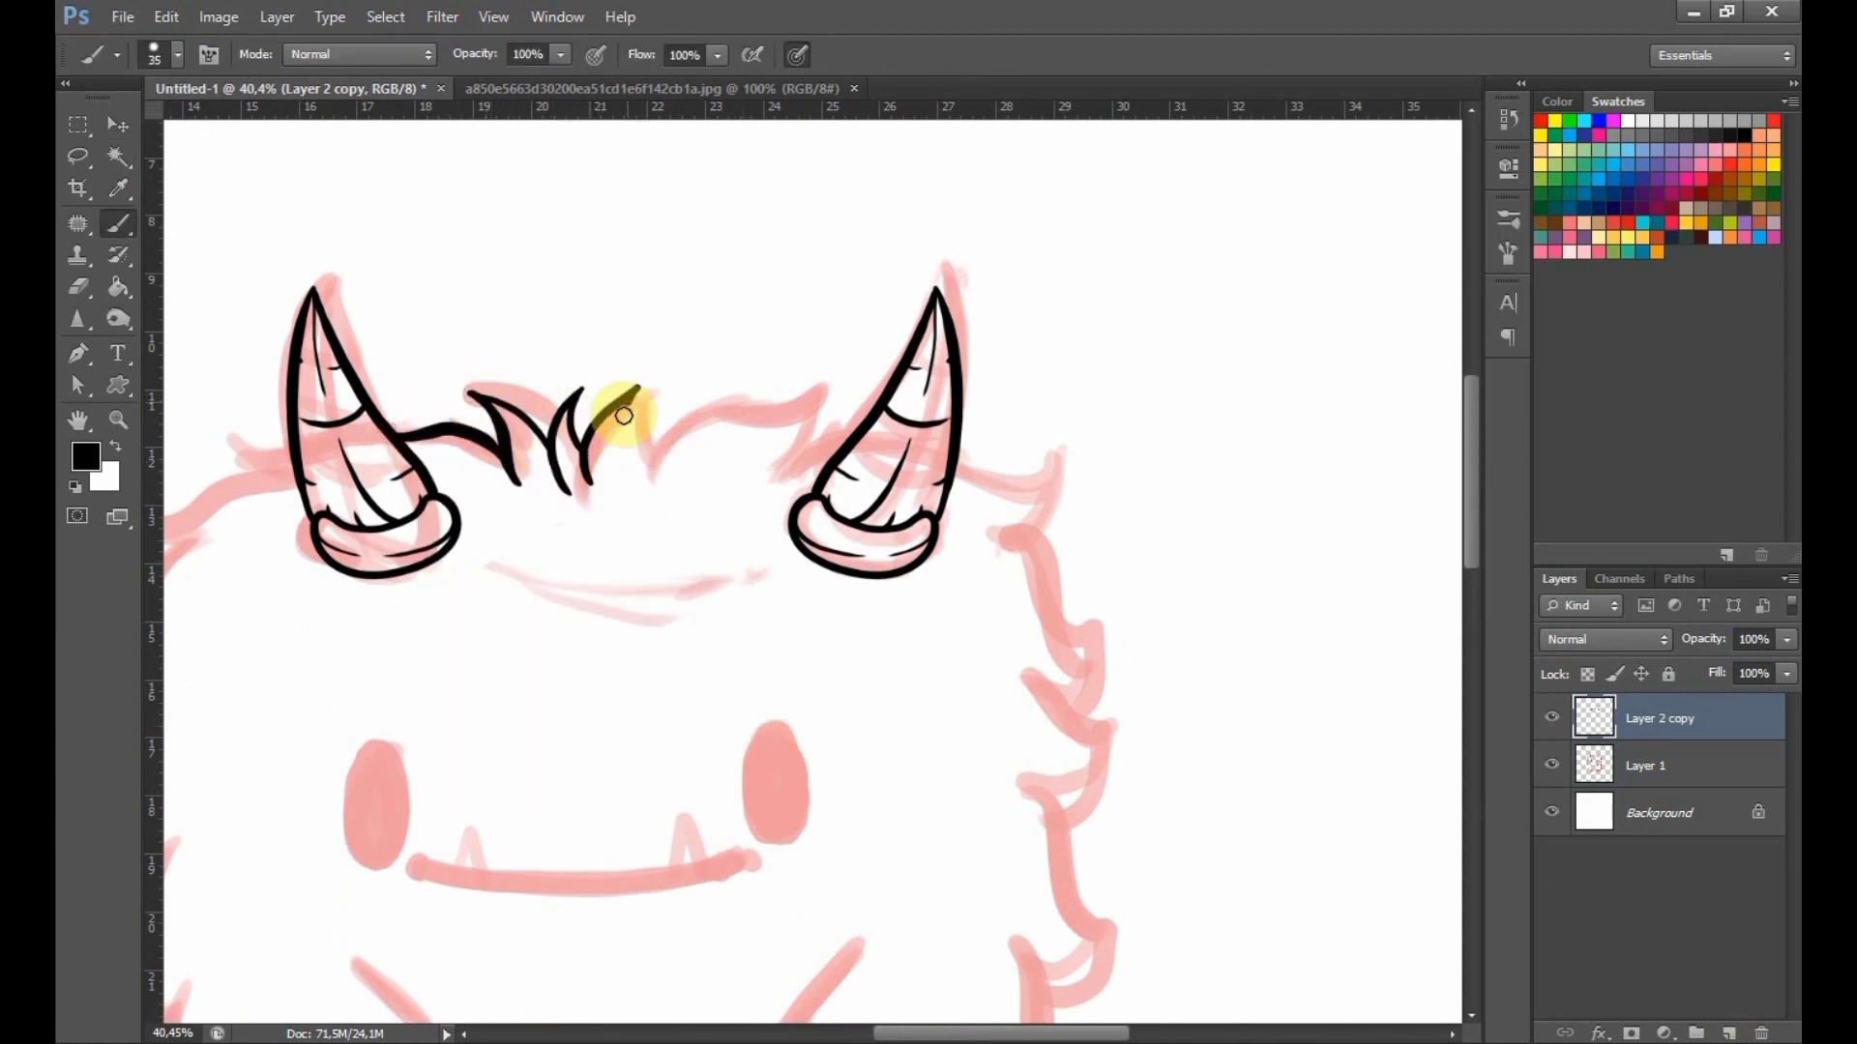
{"action": "left_click_drag", "start_coordinate": [623, 416], "coordinate": [654, 498]}
{"action": "mouse_move", "coordinate": [654, 499]}
{"action": "left_mouse_down"}
{"action": "mouse_move", "coordinate": [729, 381]}
{"action": "mouse_move", "coordinate": [717, 482]}
{"action": "mouse_move", "coordinate": [751, 475]}
{"action": "left_mouse_up"}
{"action": "key", "text": "ctrl+z"}
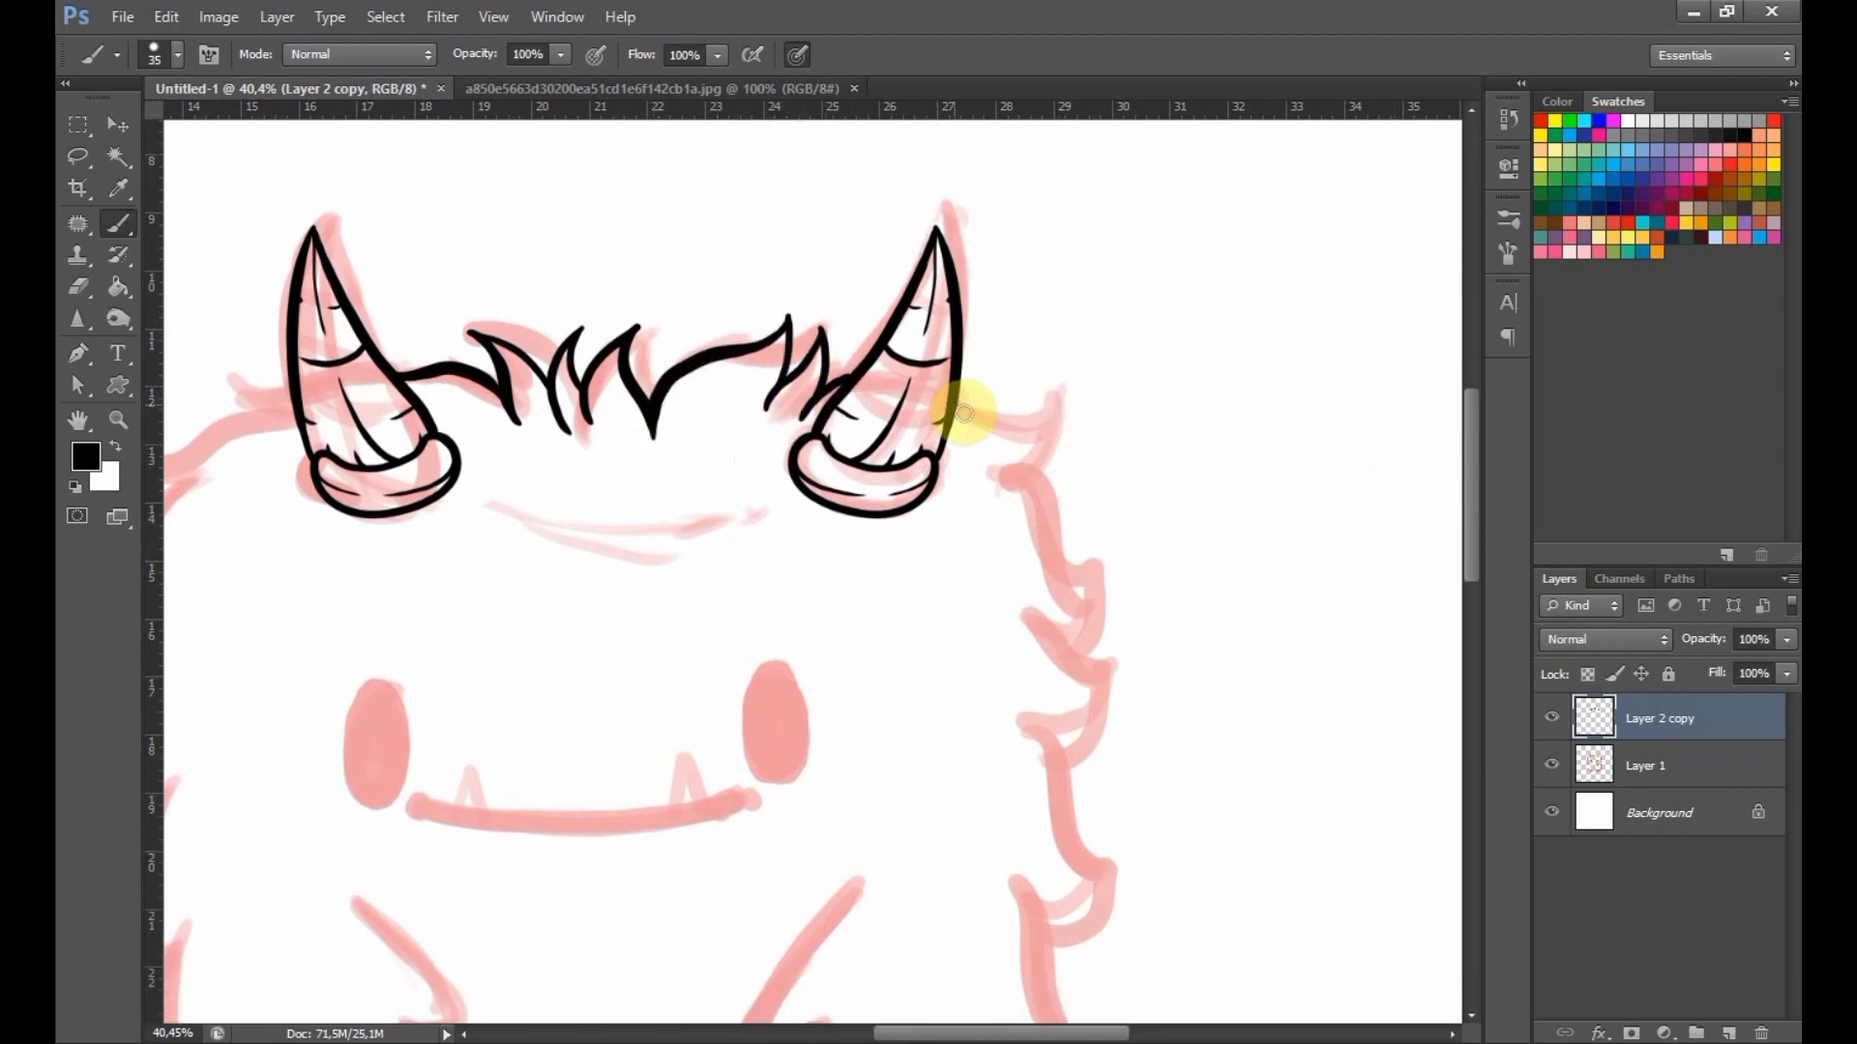
Ink the first fur tufts running down from the right-hand horn over the shoulder, undoing the strokes that miss.
{"action": "scroll", "coordinate": [787, 480], "scroll_direction": "down", "scroll_amount": 2}
{"action": "scroll", "coordinate": [1025, 503], "scroll_direction": "up", "scroll_amount": 4}
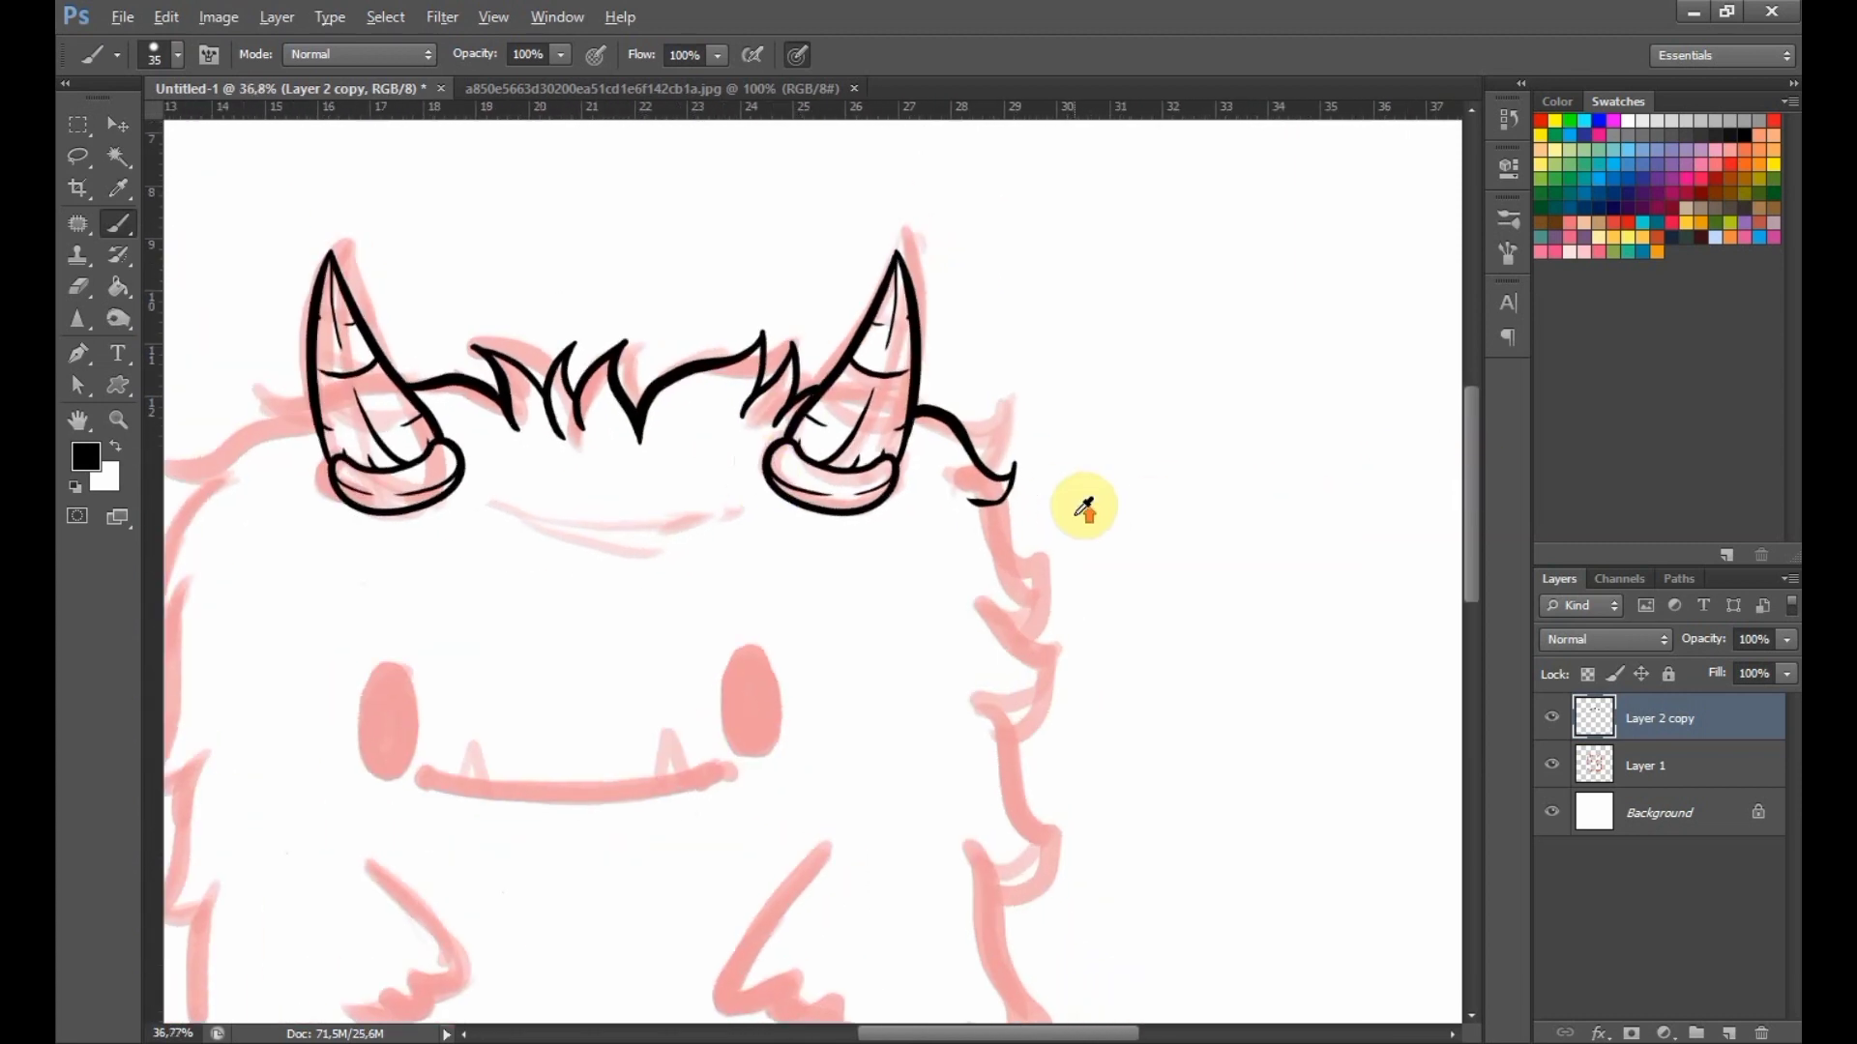
{"action": "key", "text": "ctrl+z"}
{"action": "key", "text": "ctrl+z"}
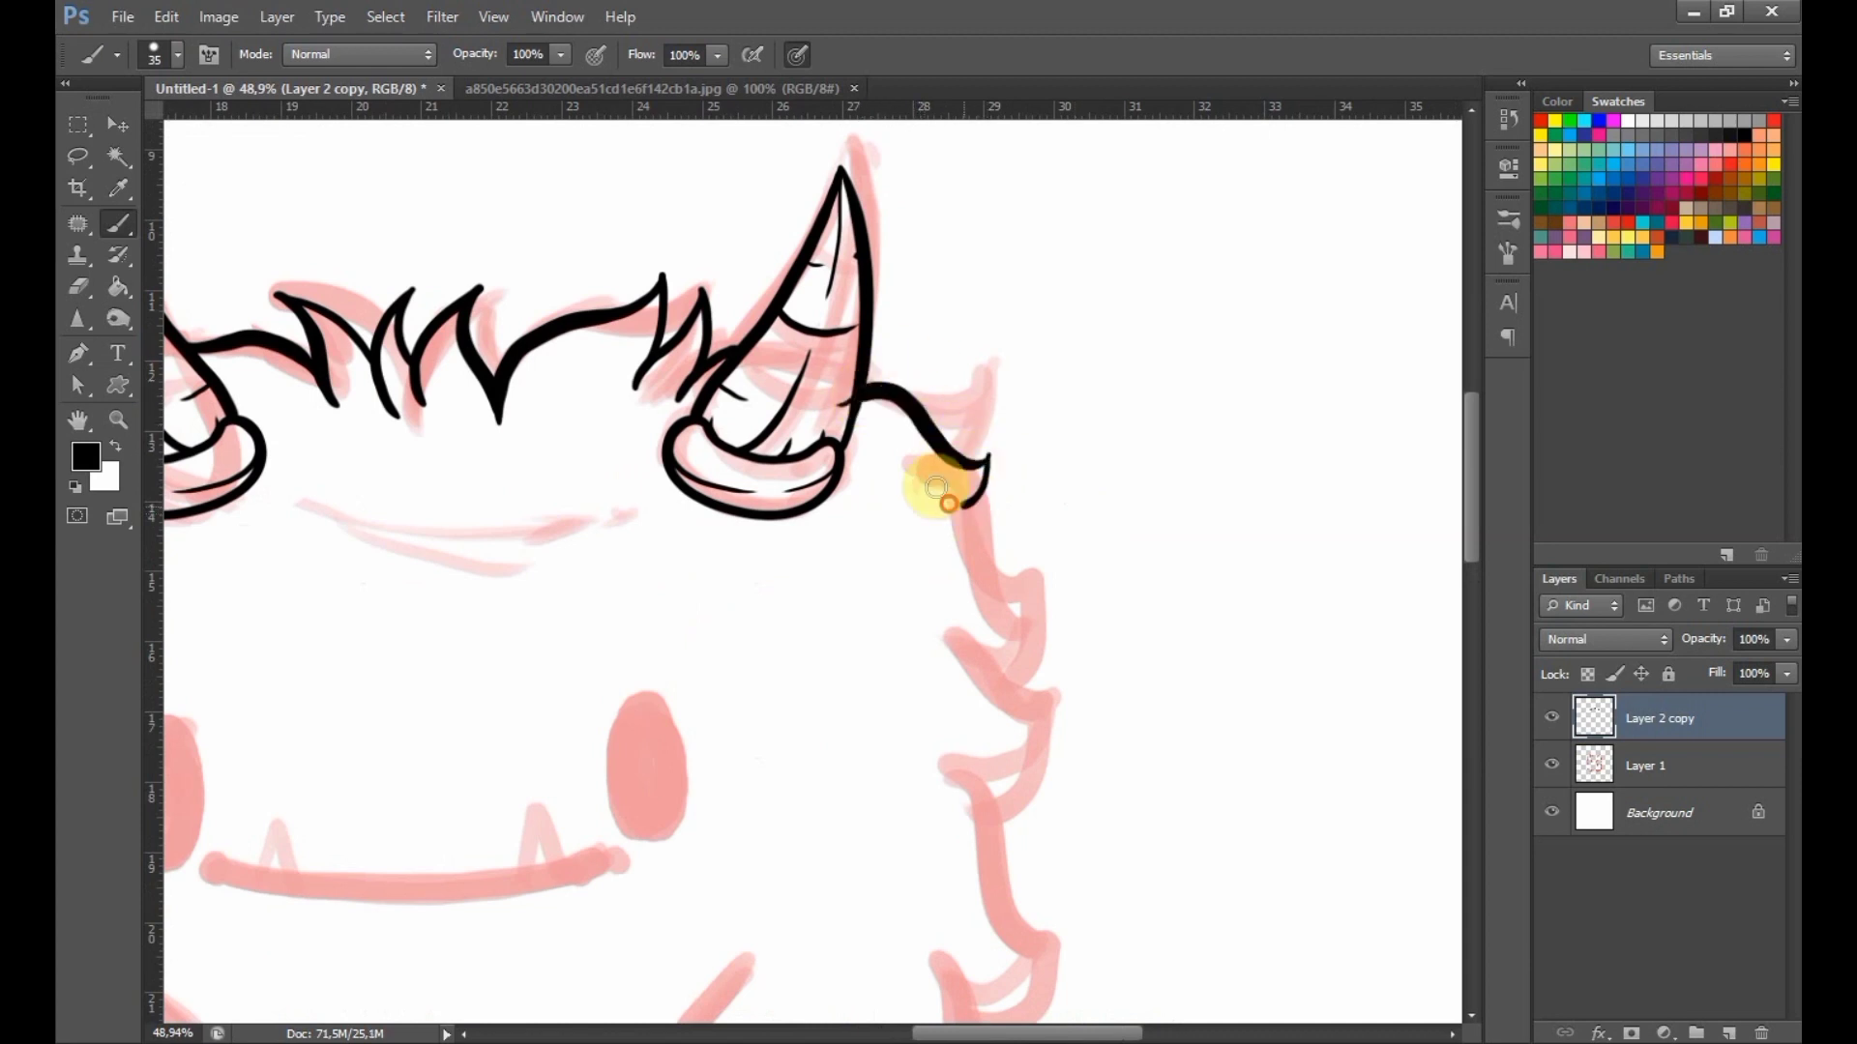
{"action": "left_click_drag", "start_coordinate": [1019, 619], "coordinate": [950, 628]}
Ink the next curled fur tuft on the upper right side of the body.
{"action": "left_click_drag", "start_coordinate": [1470, 488], "coordinate": [1470, 505]}
{"action": "mouse_move", "coordinate": [949, 547]}
{"action": "left_mouse_down"}
{"action": "mouse_move", "coordinate": [1024, 738]}
{"action": "mouse_move", "coordinate": [977, 710]}
{"action": "left_mouse_up"}
{"action": "key", "text": "ctrl+z"}
{"action": "left_click_drag", "start_coordinate": [949, 545], "coordinate": [1054, 713]}
{"action": "left_click_drag", "start_coordinate": [1056, 713], "coordinate": [966, 676]}
{"action": "key", "text": "ctrl+z"}
{"action": "left_click_drag", "start_coordinate": [1059, 713], "coordinate": [975, 673]}
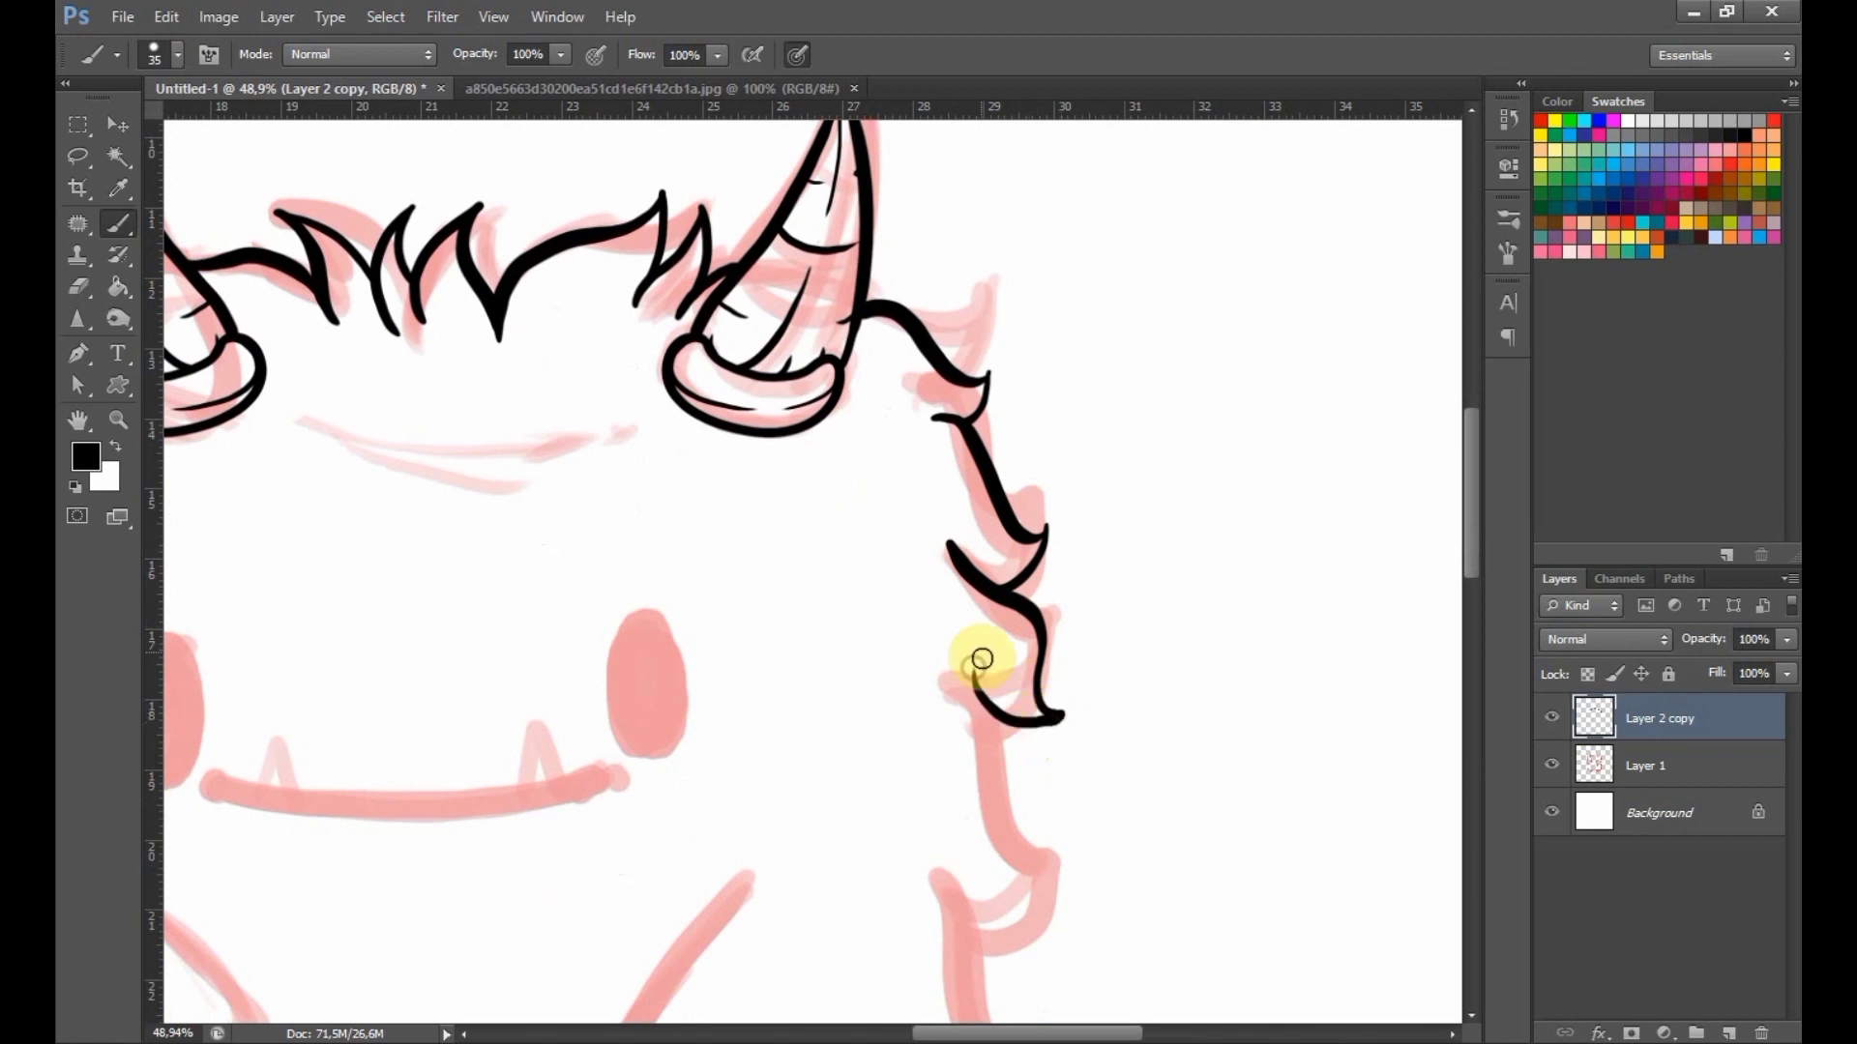
Ink the remaining pointed fur tufts down the body's right side to the bottom corner.
{"action": "left_click_drag", "start_coordinate": [1470, 497], "coordinate": [1470, 532]}
{"action": "left_click_drag", "start_coordinate": [972, 495], "coordinate": [993, 791]}
{"action": "left_click_drag", "start_coordinate": [1471, 551], "coordinate": [1471, 583]}
{"action": "mouse_move", "coordinate": [964, 501]}
{"action": "left_mouse_down"}
{"action": "mouse_move", "coordinate": [964, 843]}
{"action": "mouse_move", "coordinate": [937, 783]}
{"action": "left_mouse_up"}
{"action": "left_click_drag", "start_coordinate": [1470, 592], "coordinate": [1444, 633]}
{"action": "mouse_move", "coordinate": [936, 554]}
{"action": "left_mouse_down"}
{"action": "mouse_move", "coordinate": [988, 762]}
{"action": "mouse_move", "coordinate": [920, 904]}
{"action": "mouse_move", "coordinate": [998, 774]}
{"action": "mouse_move", "coordinate": [996, 894]}
{"action": "mouse_move", "coordinate": [845, 854]}
{"action": "mouse_move", "coordinate": [961, 679]}
{"action": "mouse_move", "coordinate": [922, 896]}
{"action": "left_mouse_up"}
{"action": "key", "text": "ctrl+z"}
{"action": "key", "text": "ctrl+z"}
{"action": "key", "text": "ctrl+z"}
Ink the tufted fur outline from the left horn down the body's left side.
{"action": "scroll", "coordinate": [927, 661], "scroll_direction": "down", "scroll_amount": 6}
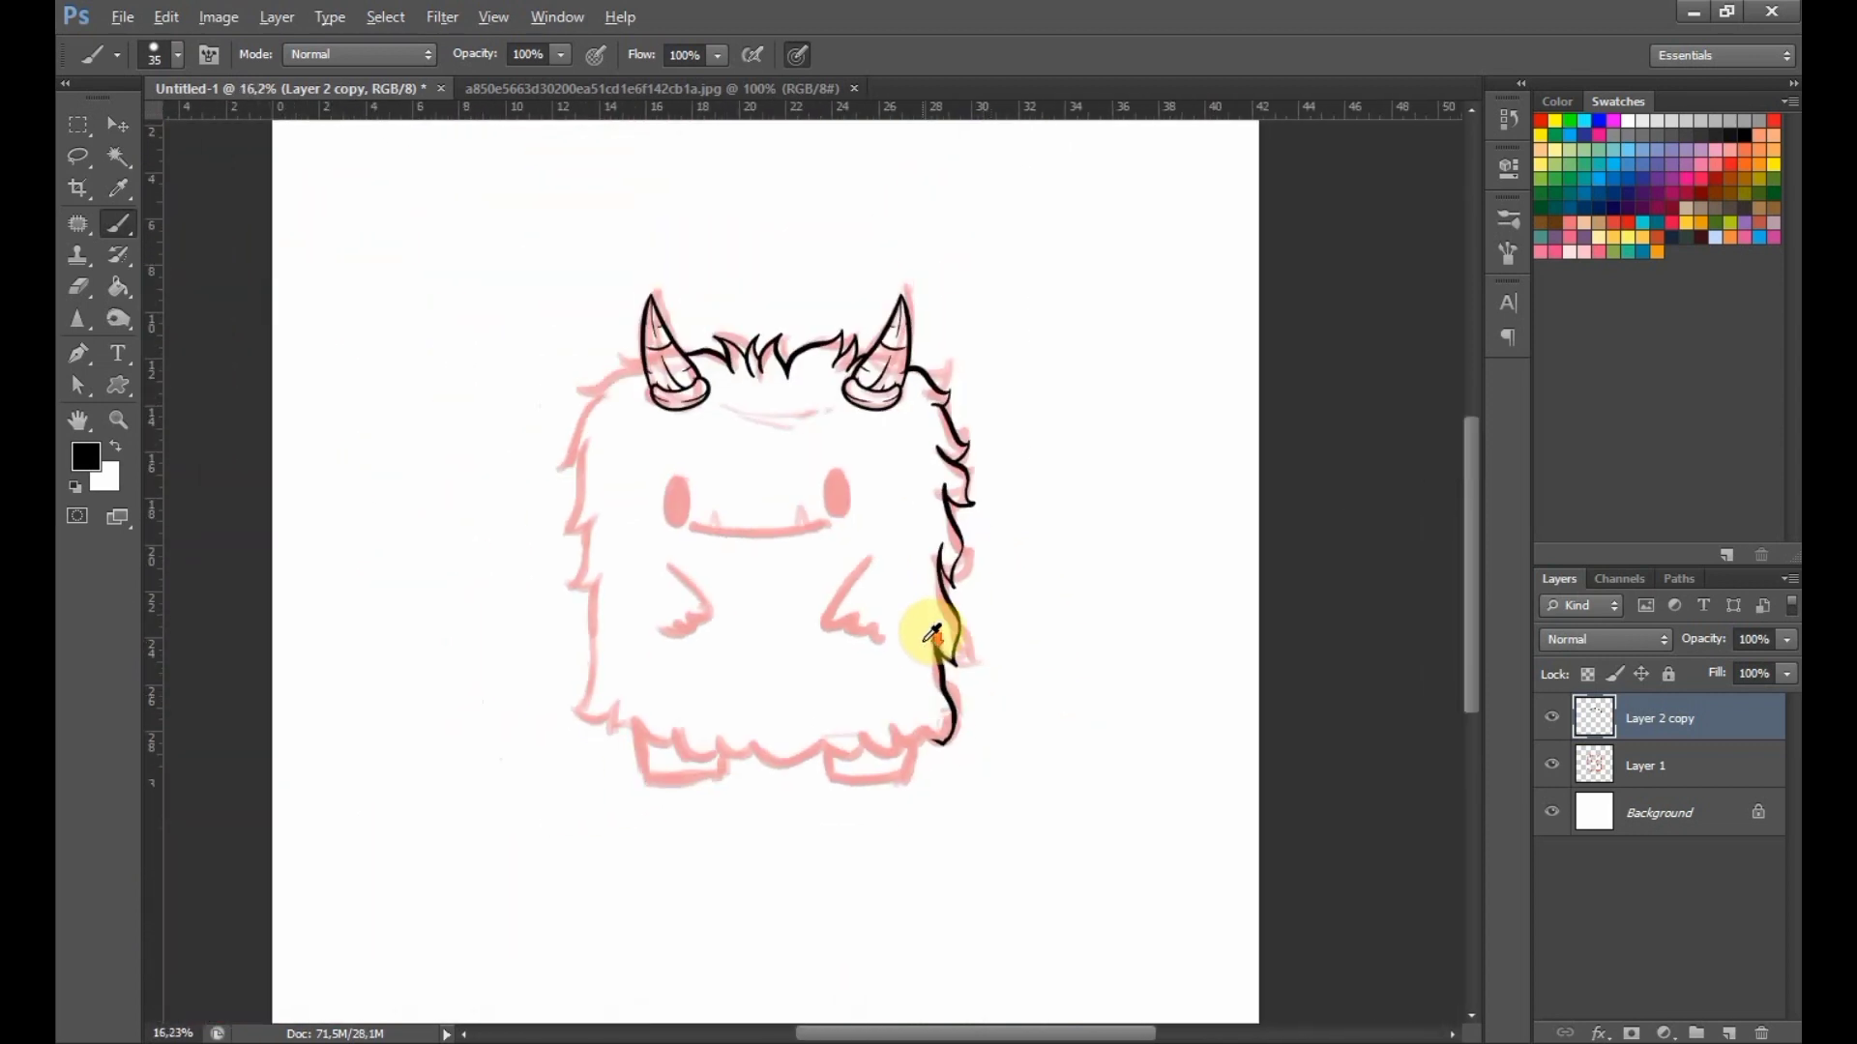
{"action": "scroll", "coordinate": [827, 529], "scroll_direction": "up", "scroll_amount": 2}
{"action": "scroll", "coordinate": [833, 522], "scroll_direction": "up", "scroll_amount": 3}
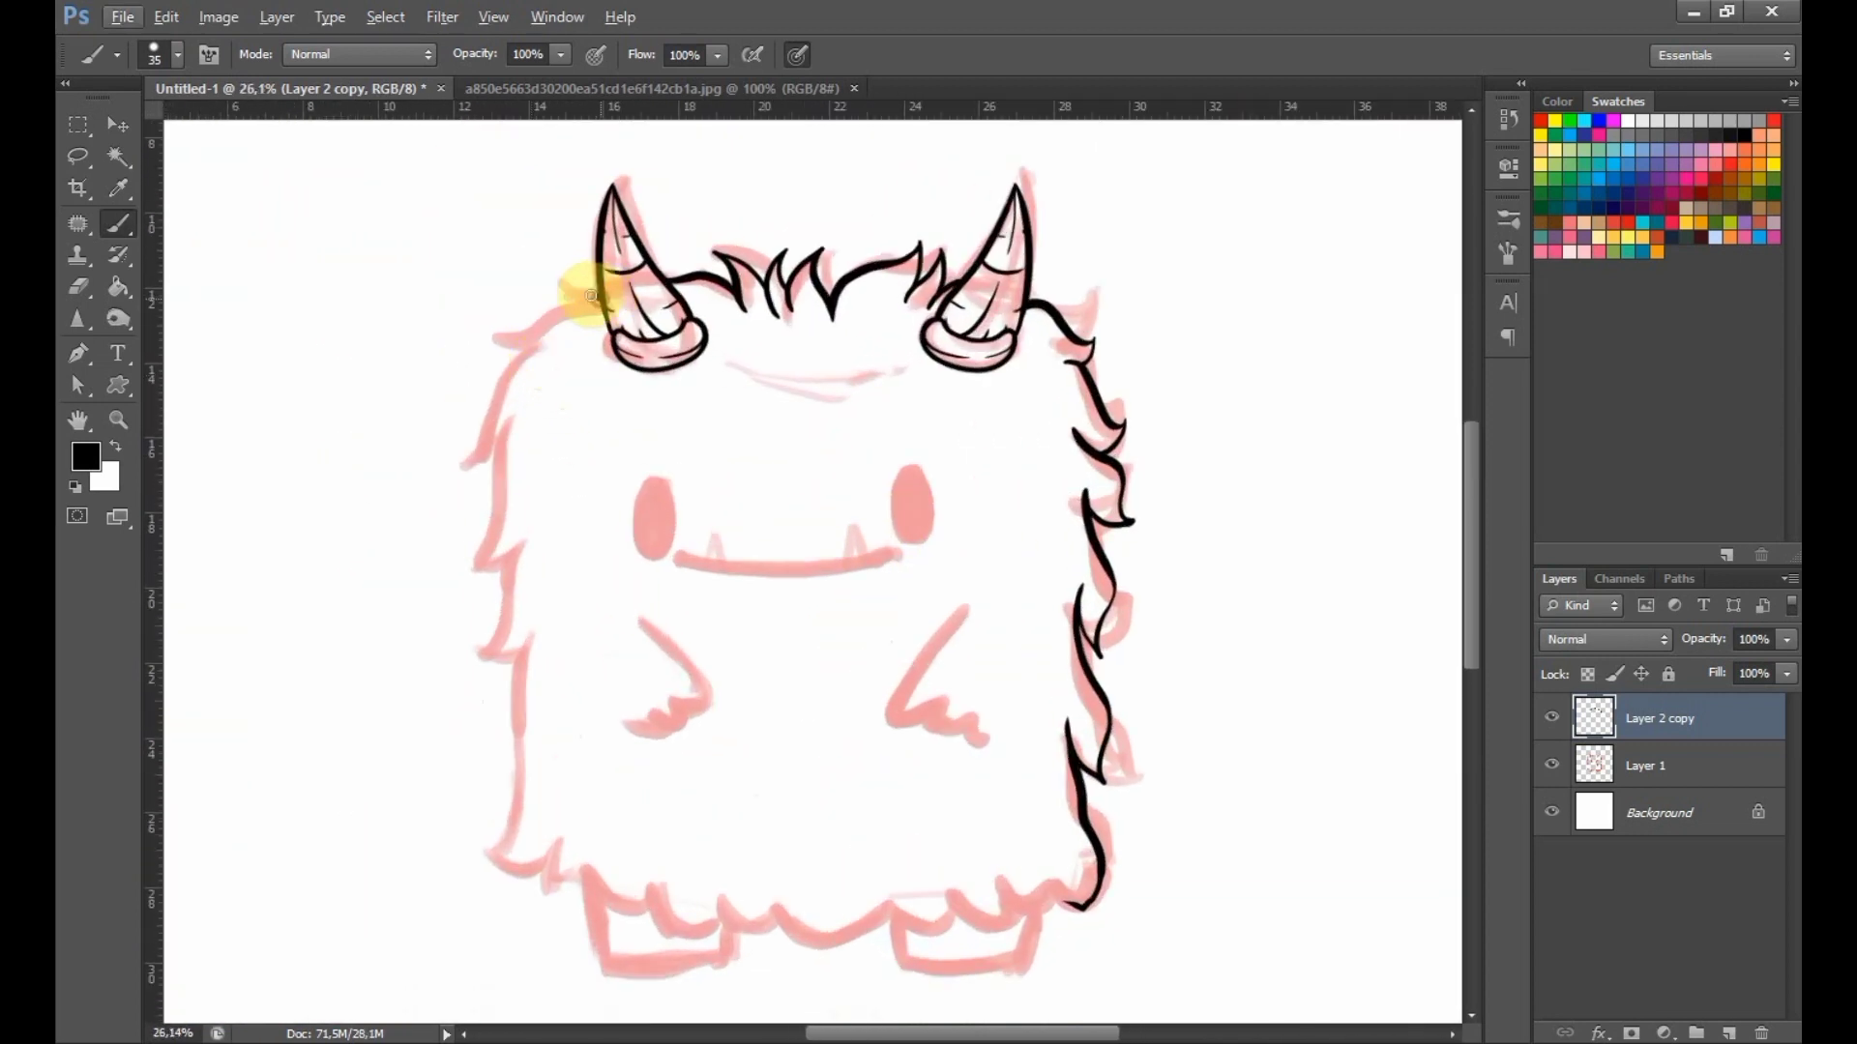
{"action": "mouse_move", "coordinate": [539, 361]}
{"action": "left_mouse_down"}
{"action": "mouse_move", "coordinate": [488, 448]}
{"action": "mouse_move", "coordinate": [509, 433]}
{"action": "mouse_move", "coordinate": [502, 560]}
{"action": "mouse_move", "coordinate": [600, 586]}
{"action": "mouse_move", "coordinate": [486, 642]}
{"action": "mouse_move", "coordinate": [534, 623]}
{"action": "mouse_move", "coordinate": [518, 707]}
{"action": "mouse_move", "coordinate": [544, 715]}
{"action": "mouse_move", "coordinate": [500, 820]}
{"action": "mouse_move", "coordinate": [511, 865]}
{"action": "left_mouse_up"}
Set the brush size to 38 px and ink the lower left corner and the scalloped fur edge along the bottom.
{"action": "right_click", "coordinate": [540, 547]}
{"action": "key", "text": "ctrl+z"}
{"action": "mouse_move", "coordinate": [546, 714]}
{"action": "left_mouse_down"}
{"action": "mouse_move", "coordinate": [500, 819]}
{"action": "mouse_move", "coordinate": [531, 865]}
{"action": "mouse_move", "coordinate": [561, 840]}
{"action": "mouse_move", "coordinate": [594, 880]}
{"action": "mouse_move", "coordinate": [572, 881]}
{"action": "mouse_move", "coordinate": [688, 883]}
{"action": "left_mouse_up"}
{"action": "key", "text": "ctrl+z"}
{"action": "mouse_move", "coordinate": [558, 838]}
{"action": "left_mouse_down"}
{"action": "mouse_move", "coordinate": [602, 868]}
{"action": "mouse_move", "coordinate": [767, 887]}
{"action": "mouse_move", "coordinate": [787, 908]}
{"action": "mouse_move", "coordinate": [850, 896]}
{"action": "mouse_move", "coordinate": [933, 915]}
{"action": "mouse_move", "coordinate": [1034, 896]}
{"action": "left_mouse_up"}
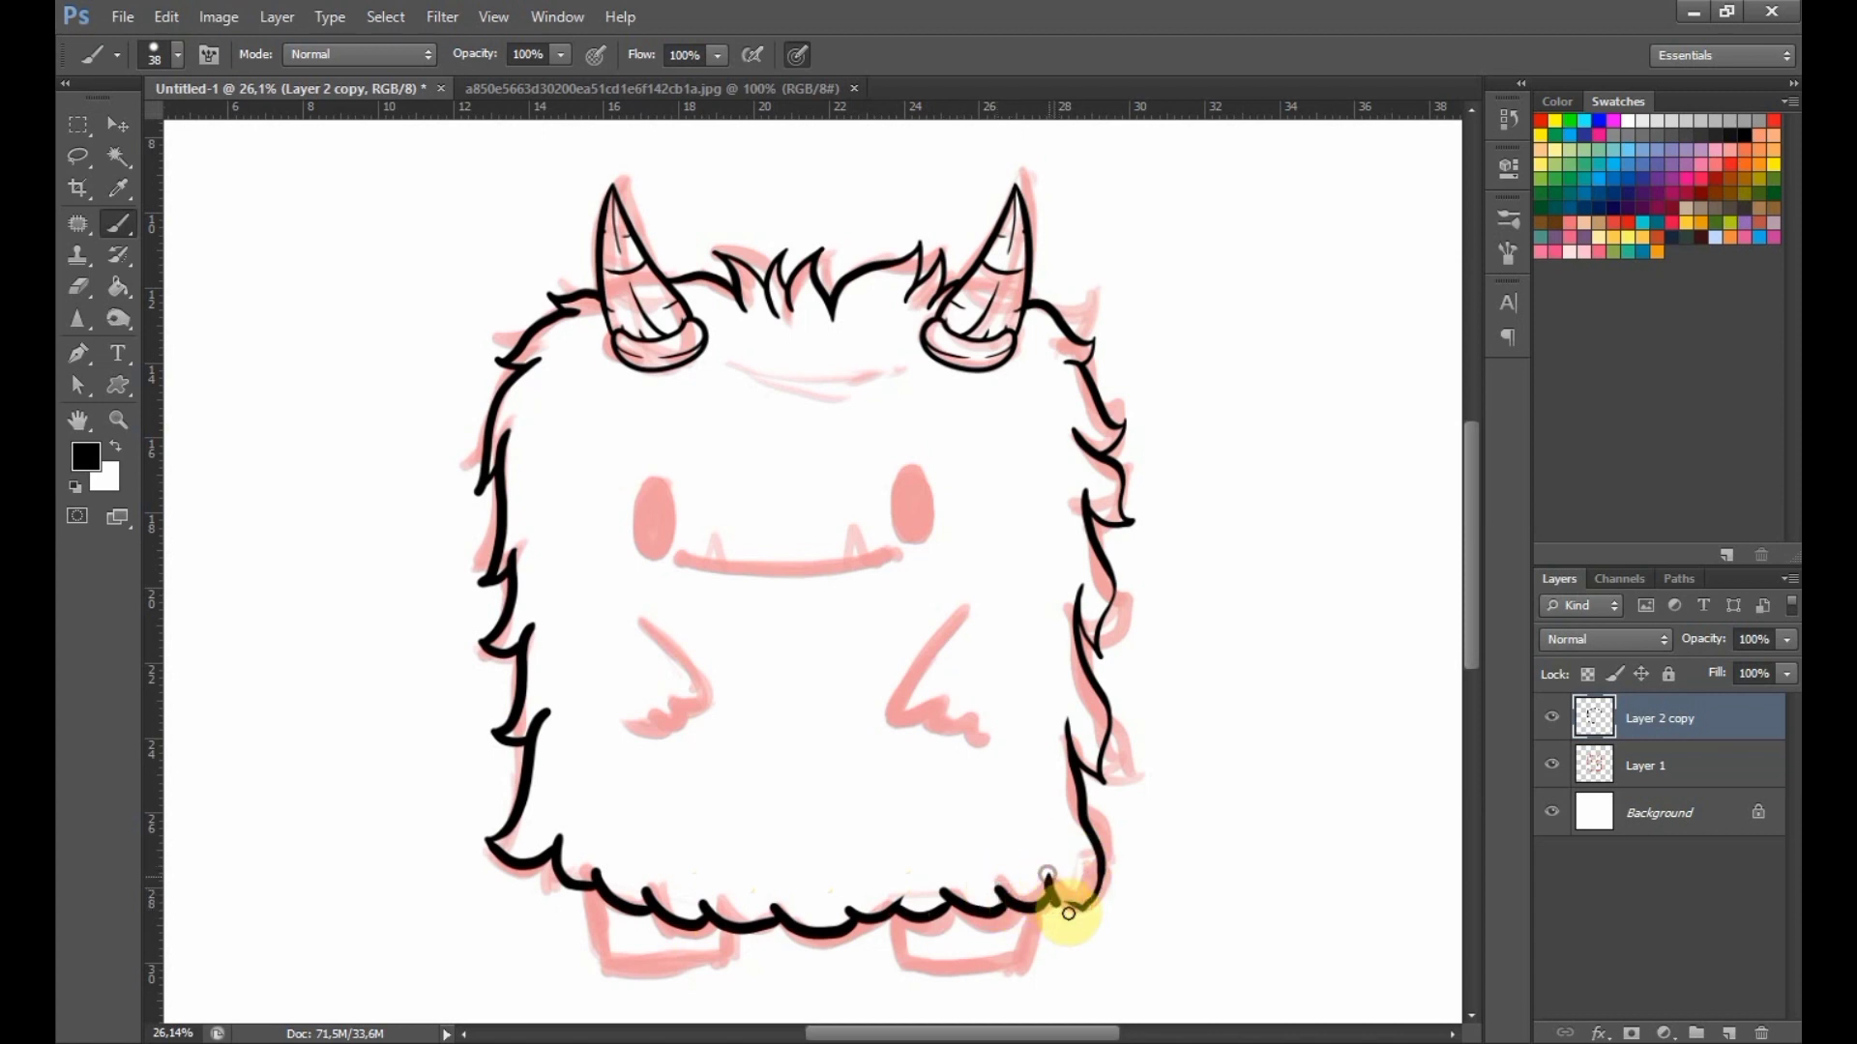
Undo the last stroke, then erase and re-ink the body's lower right side and corner down to the scalloped bottom edge.
{"action": "key", "text": "ctrl+z"}
{"action": "key", "text": "e"}
{"action": "key", "text": "b"}
{"action": "mouse_move", "coordinate": [1076, 901]}
{"action": "left_mouse_down"}
{"action": "mouse_move", "coordinate": [1099, 812]}
{"action": "mouse_move", "coordinate": [1103, 873]}
{"action": "mouse_move", "coordinate": [1065, 862]}
{"action": "mouse_move", "coordinate": [1079, 889]}
{"action": "mouse_move", "coordinate": [1056, 921]}
{"action": "mouse_move", "coordinate": [1048, 901]}
{"action": "mouse_move", "coordinate": [1100, 884]}
{"action": "mouse_move", "coordinate": [1071, 661]}
{"action": "mouse_move", "coordinate": [1124, 835]}
{"action": "mouse_move", "coordinate": [1075, 822]}
{"action": "left_mouse_up"}
{"action": "key", "text": "e"}
{"action": "key", "text": "b"}
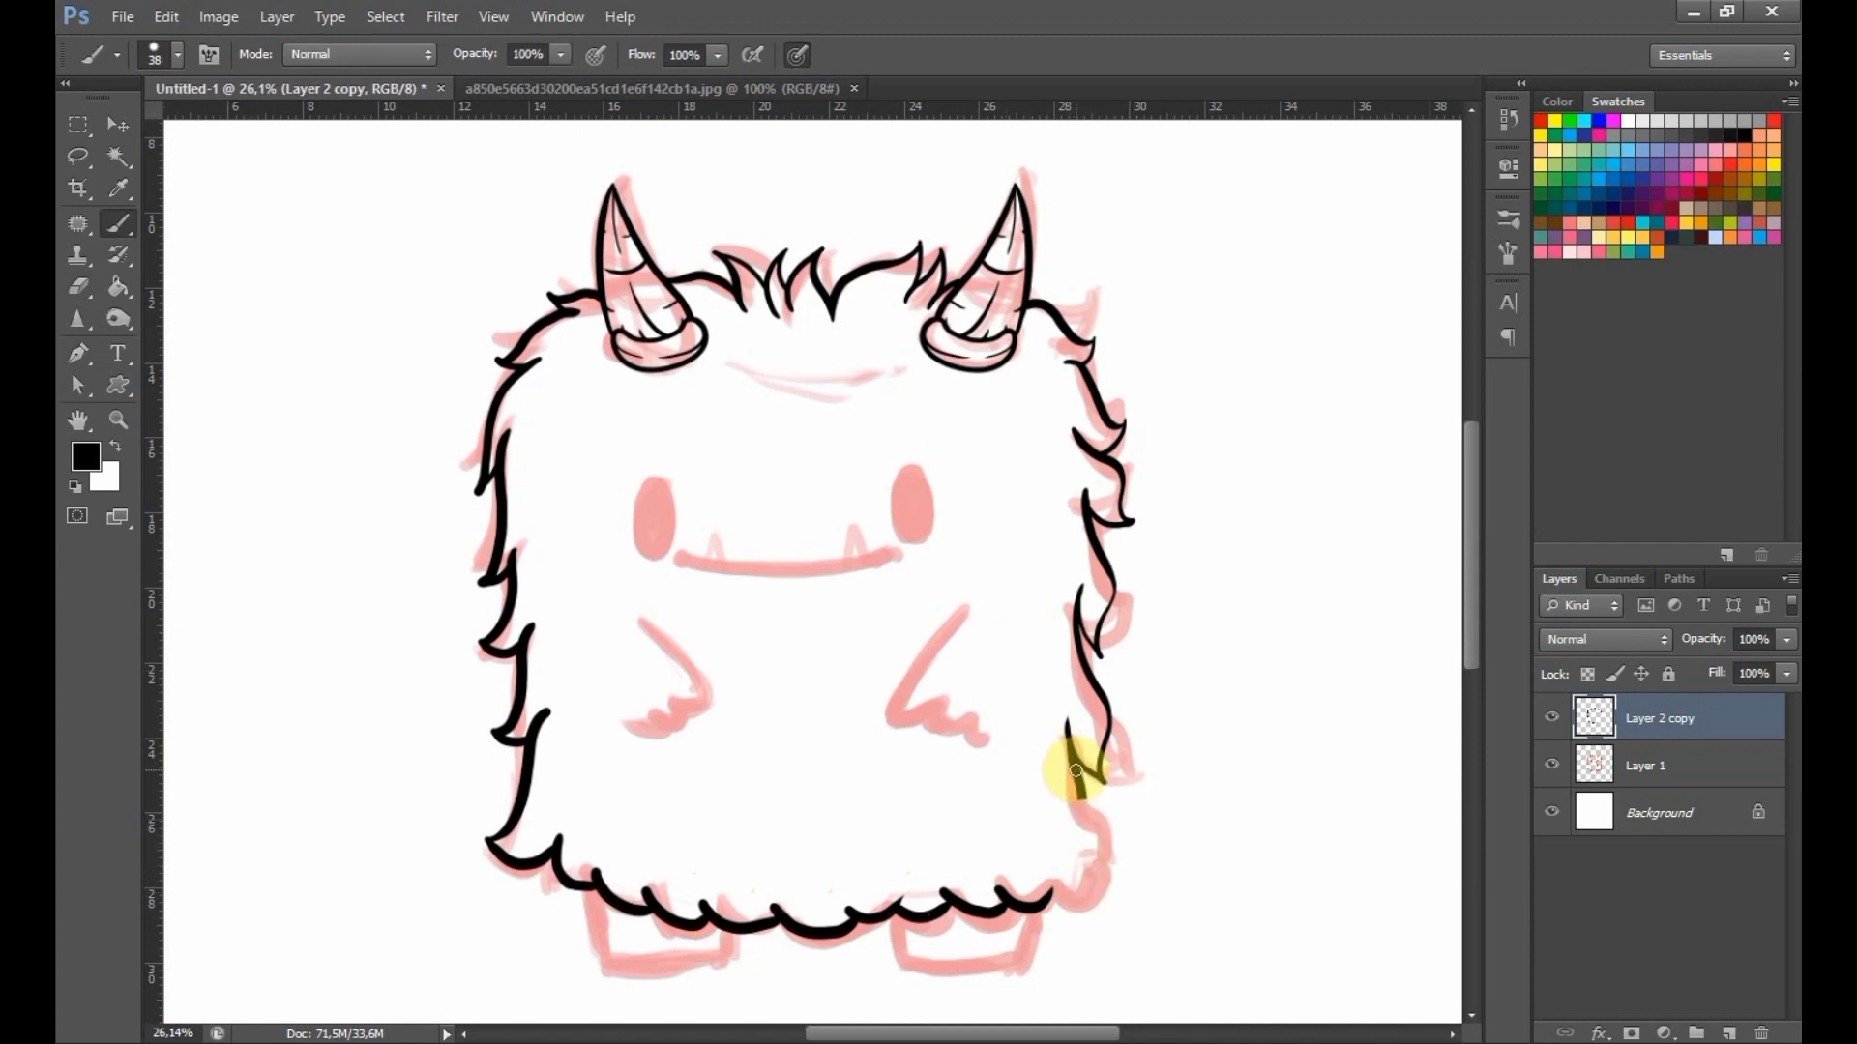
{"action": "mouse_move", "coordinate": [1091, 897]}
{"action": "left_mouse_down"}
{"action": "mouse_move", "coordinate": [1048, 886]}
{"action": "mouse_move", "coordinate": [1085, 899]}
{"action": "left_mouse_up"}
Set the brush size to 43 px and ink both arms with their furry, pointed hands.
{"action": "left_click_drag", "start_coordinate": [956, 706], "coordinate": [1001, 705]}
{"action": "right_click", "coordinate": [941, 565]}
{"action": "left_click_drag", "start_coordinate": [1018, 622], "coordinate": [1024, 623]}
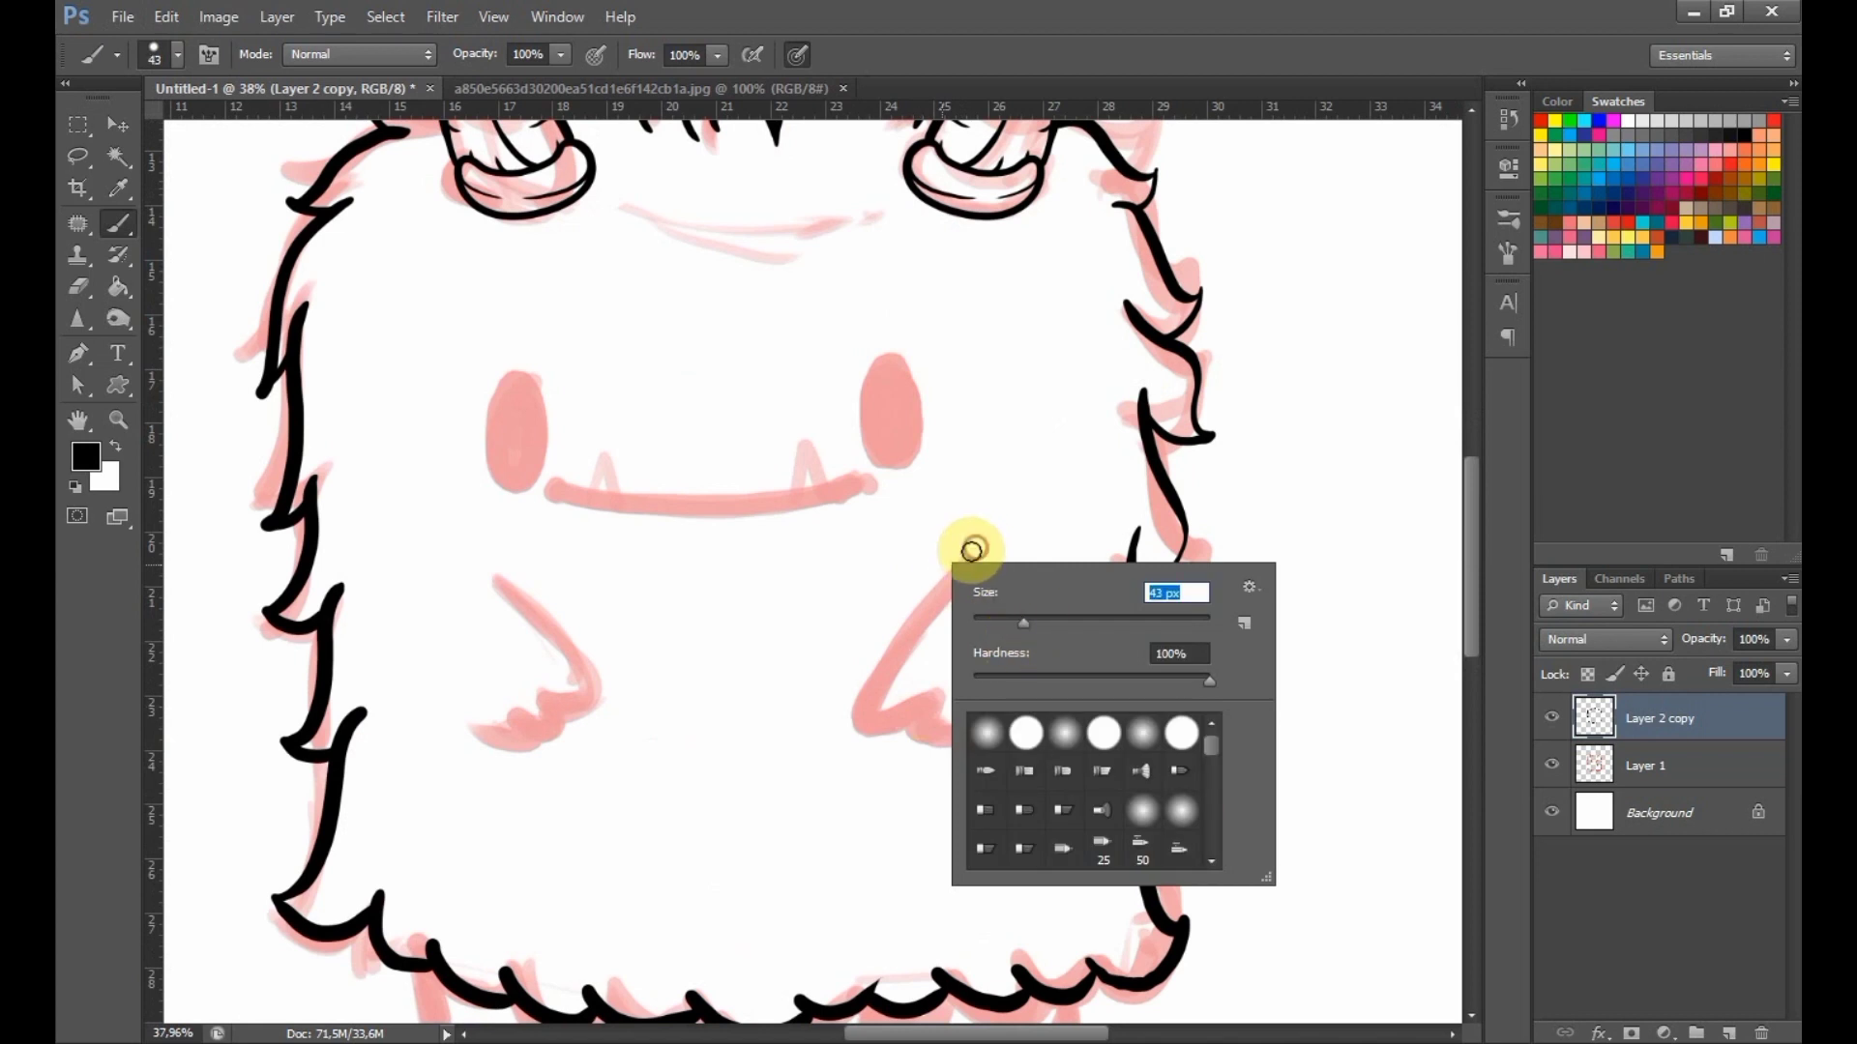
{"action": "left_click_drag", "start_coordinate": [975, 550], "coordinate": [919, 706]}
{"action": "key", "text": "ctrl+z"}
{"action": "mouse_move", "coordinate": [954, 673]}
{"action": "left_mouse_down"}
{"action": "mouse_move", "coordinate": [935, 732]}
{"action": "mouse_move", "coordinate": [973, 708]}
{"action": "left_mouse_up"}
{"action": "left_click_drag", "start_coordinate": [975, 708], "coordinate": [999, 729]}
{"action": "mouse_move", "coordinate": [494, 572]}
{"action": "left_mouse_down"}
{"action": "mouse_move", "coordinate": [540, 703]}
{"action": "mouse_move", "coordinate": [506, 751]}
{"action": "mouse_move", "coordinate": [473, 746]}
{"action": "left_mouse_up"}
Ink the two feet below the scalloped fur edge and the curved brow line between the horns.
{"action": "left_click_drag", "start_coordinate": [1471, 567], "coordinate": [1471, 617]}
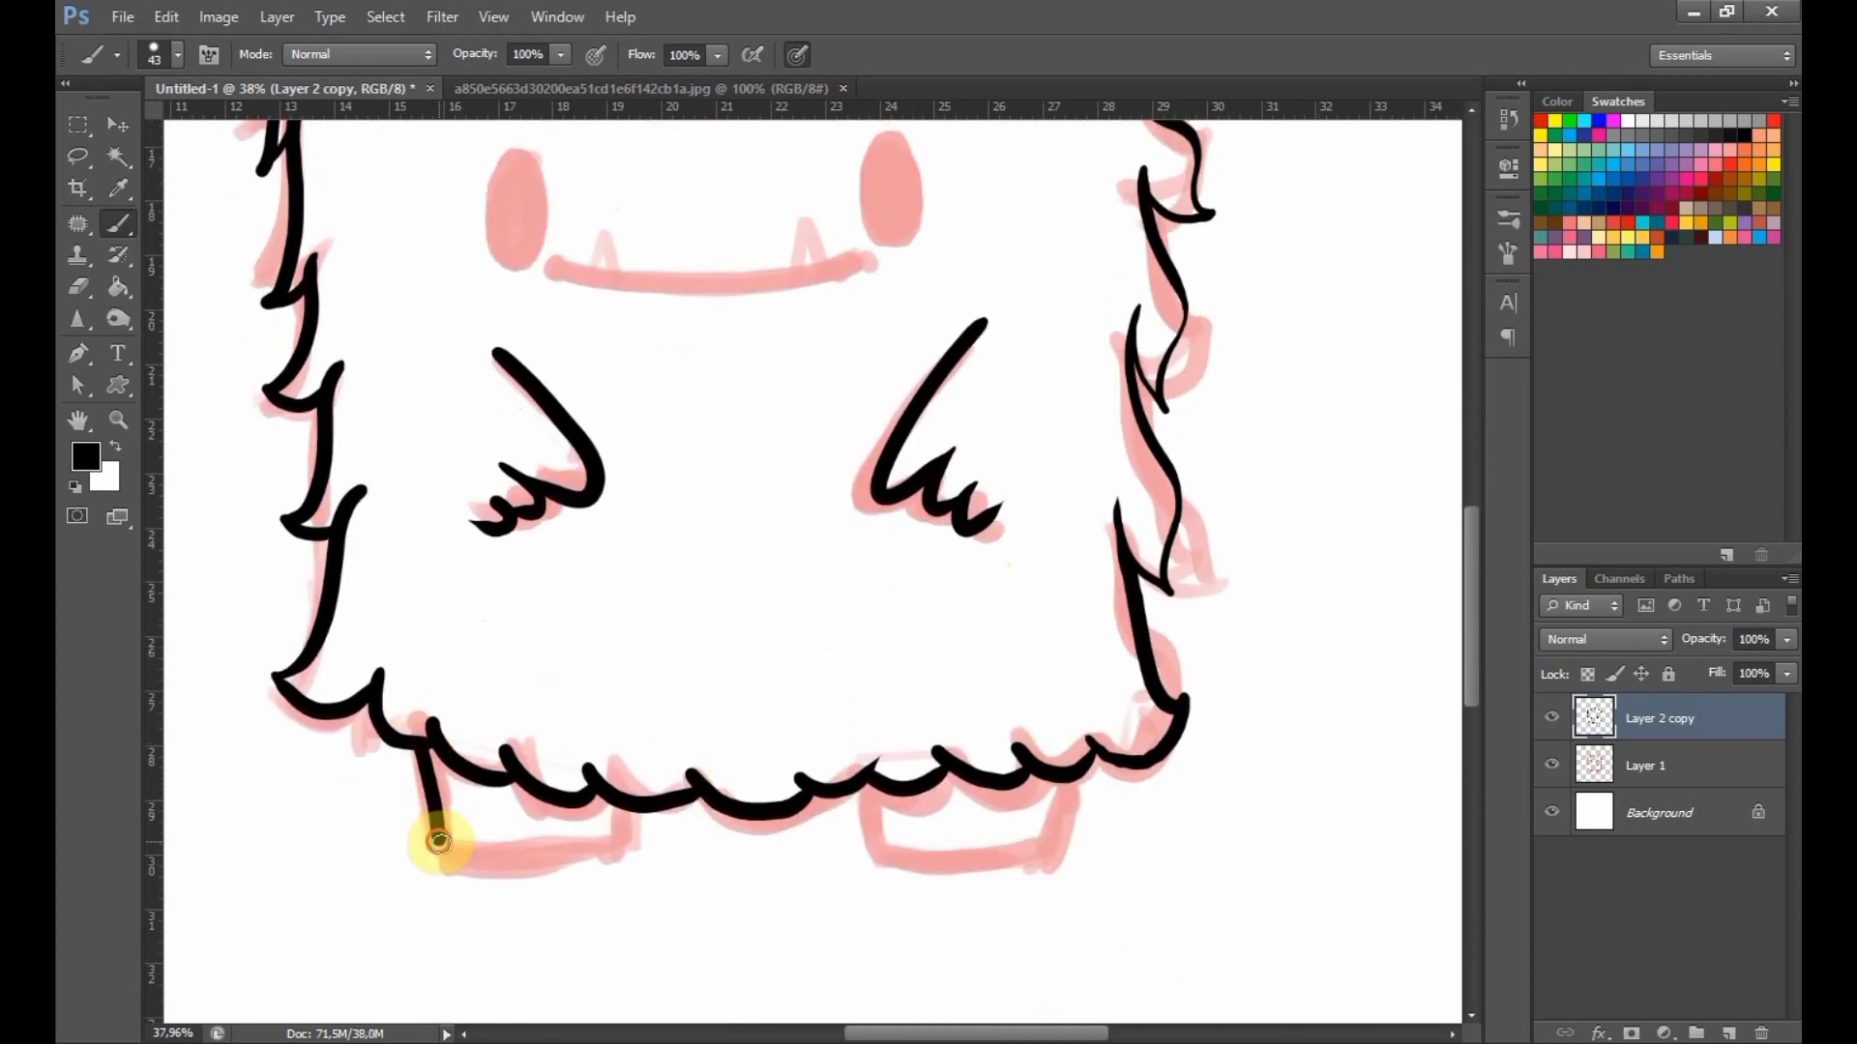
{"action": "left_click_drag", "start_coordinate": [439, 841], "coordinate": [615, 844]}
{"action": "left_click_drag", "start_coordinate": [873, 829], "coordinate": [1055, 830]}
{"action": "left_click_drag", "start_coordinate": [1468, 564], "coordinate": [1468, 485]}
{"action": "key", "text": "ctrl+z"}
{"action": "left_click_drag", "start_coordinate": [615, 352], "coordinate": [873, 345]}
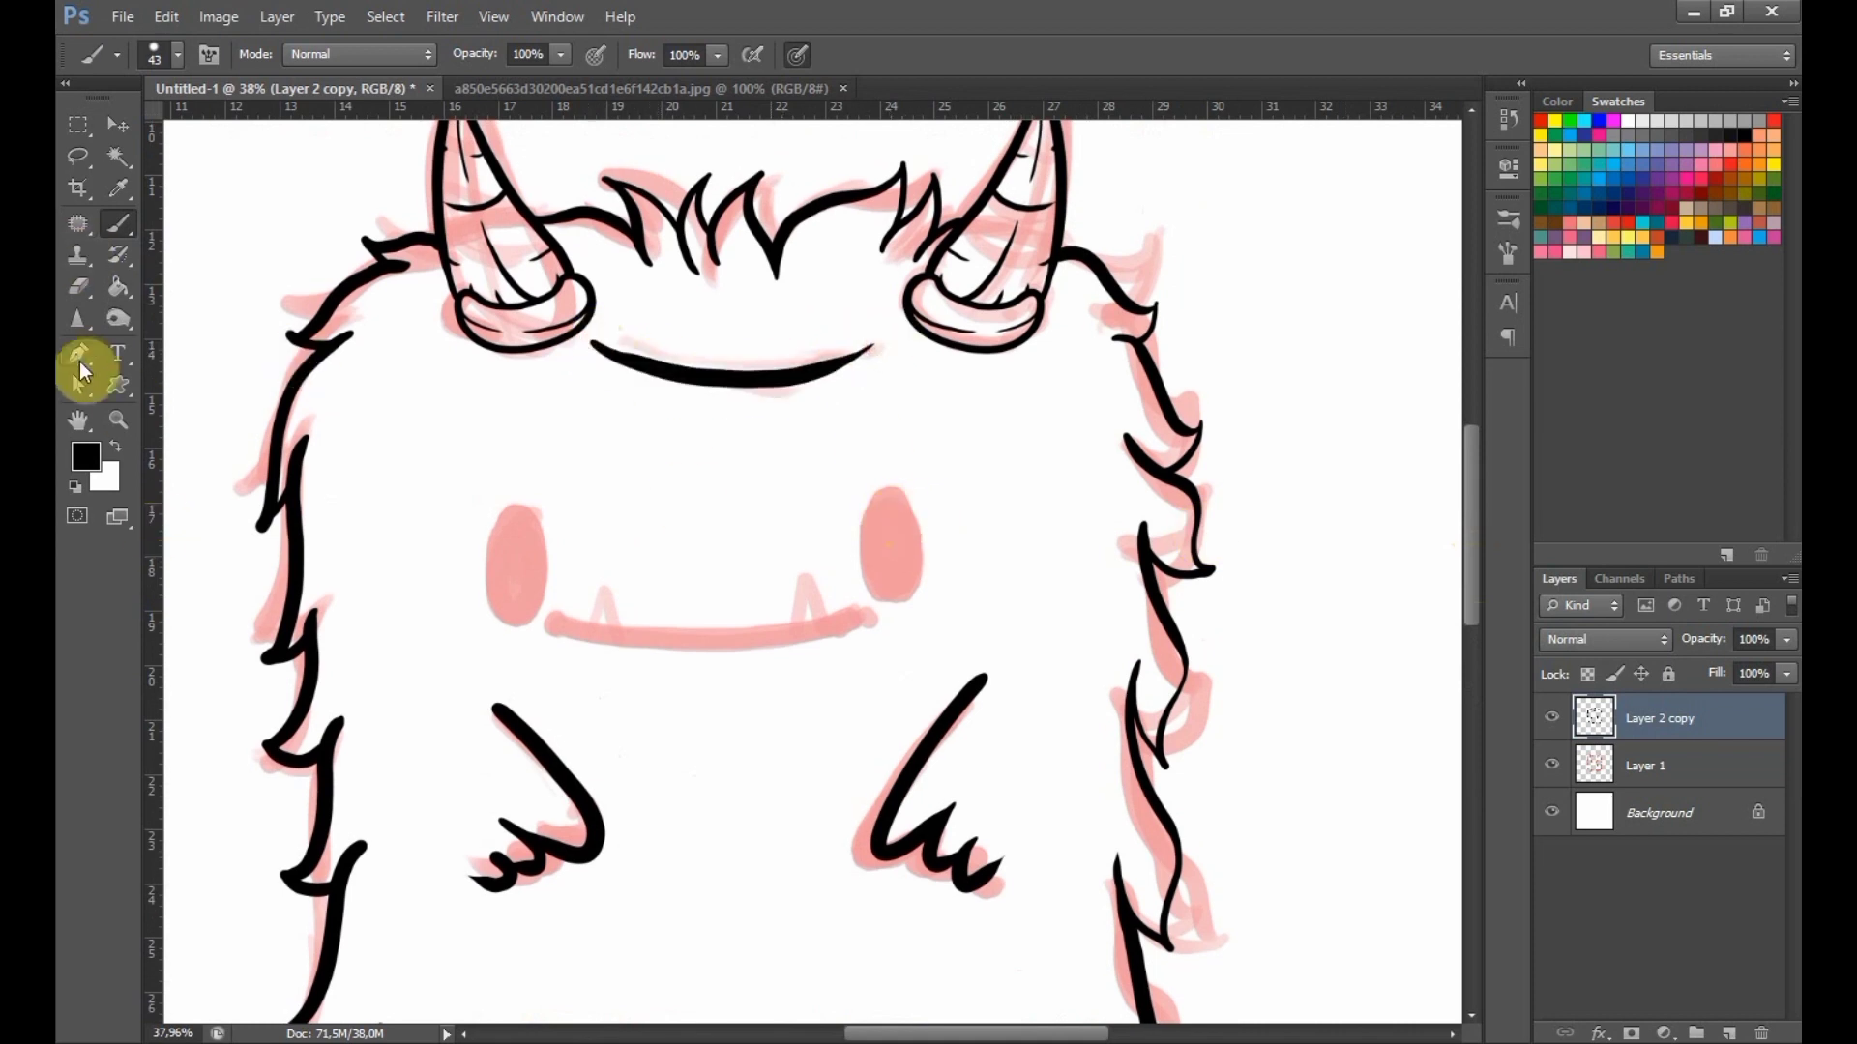
Draw an elliptical path over the sketched right eye and fill it with black.
{"action": "right_click", "coordinate": [118, 392]}
{"action": "left_click", "coordinate": [197, 418]}
{"action": "left_click_drag", "start_coordinate": [860, 503], "coordinate": [936, 616]}
{"action": "right_click", "coordinate": [910, 554]}
{"action": "left_click", "coordinate": [981, 145]}
{"action": "left_click", "coordinate": [1085, 279]}
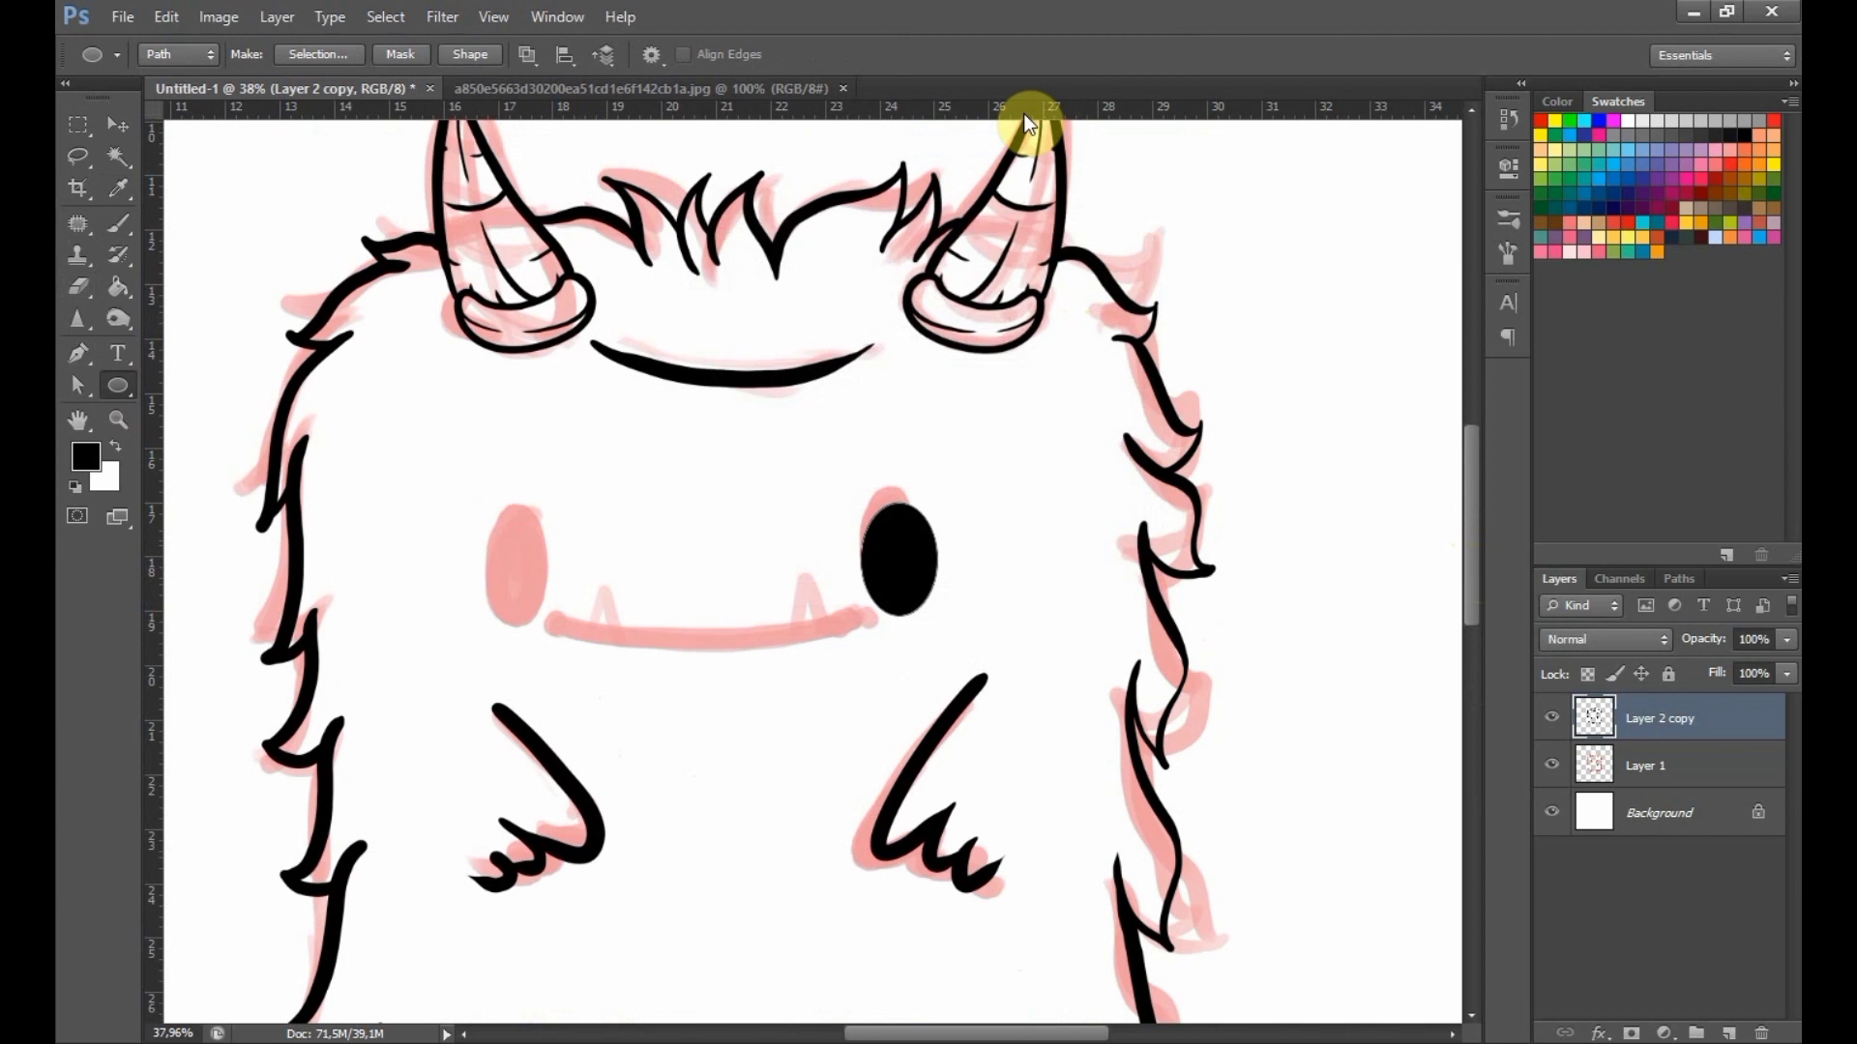
Select the black right eye from its path and place a copy over the sketched left eye.
{"action": "key", "text": "ctrl+Return"}
{"action": "key", "text": "v"}
{"action": "left_click_drag", "start_coordinate": [894, 587], "coordinate": [522, 589]}
Select both black eyes together, move them slightly down and to the right, and deselect.
{"action": "left_click", "coordinate": [79, 155]}
{"action": "mouse_move", "coordinate": [477, 444]}
{"action": "left_mouse_down"}
{"action": "mouse_move", "coordinate": [949, 602]}
{"action": "mouse_move", "coordinate": [503, 436]}
{"action": "left_mouse_up"}
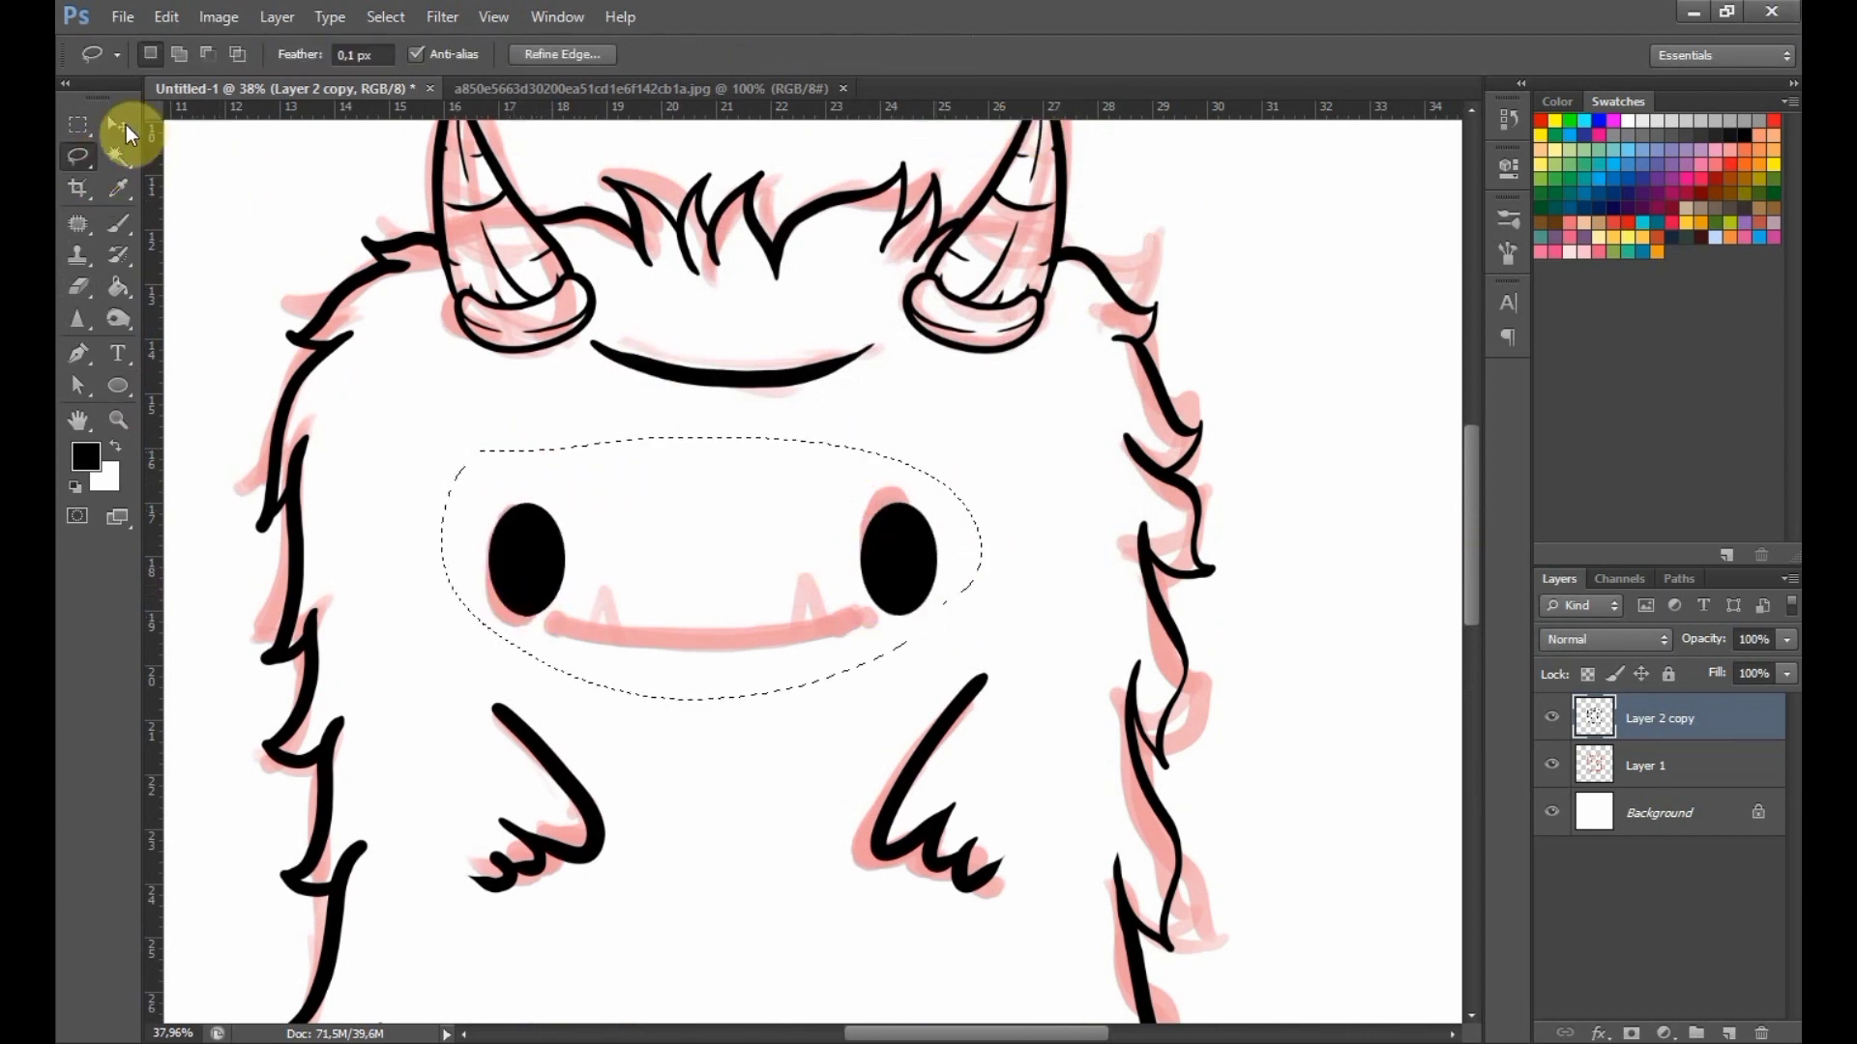
{"action": "left_click", "coordinate": [118, 125]}
{"action": "mouse_move", "coordinate": [714, 533]}
{"action": "left_mouse_down"}
{"action": "mouse_move", "coordinate": [743, 554]}
{"action": "mouse_move", "coordinate": [726, 550]}
{"action": "left_mouse_up"}
{"action": "scroll", "coordinate": [936, 594], "scroll_direction": "down", "scroll_amount": 4}
{"action": "scroll", "coordinate": [1011, 600], "scroll_direction": "down", "scroll_amount": 1}
{"action": "scroll", "coordinate": [1033, 551], "scroll_direction": "up", "scroll_amount": 2}
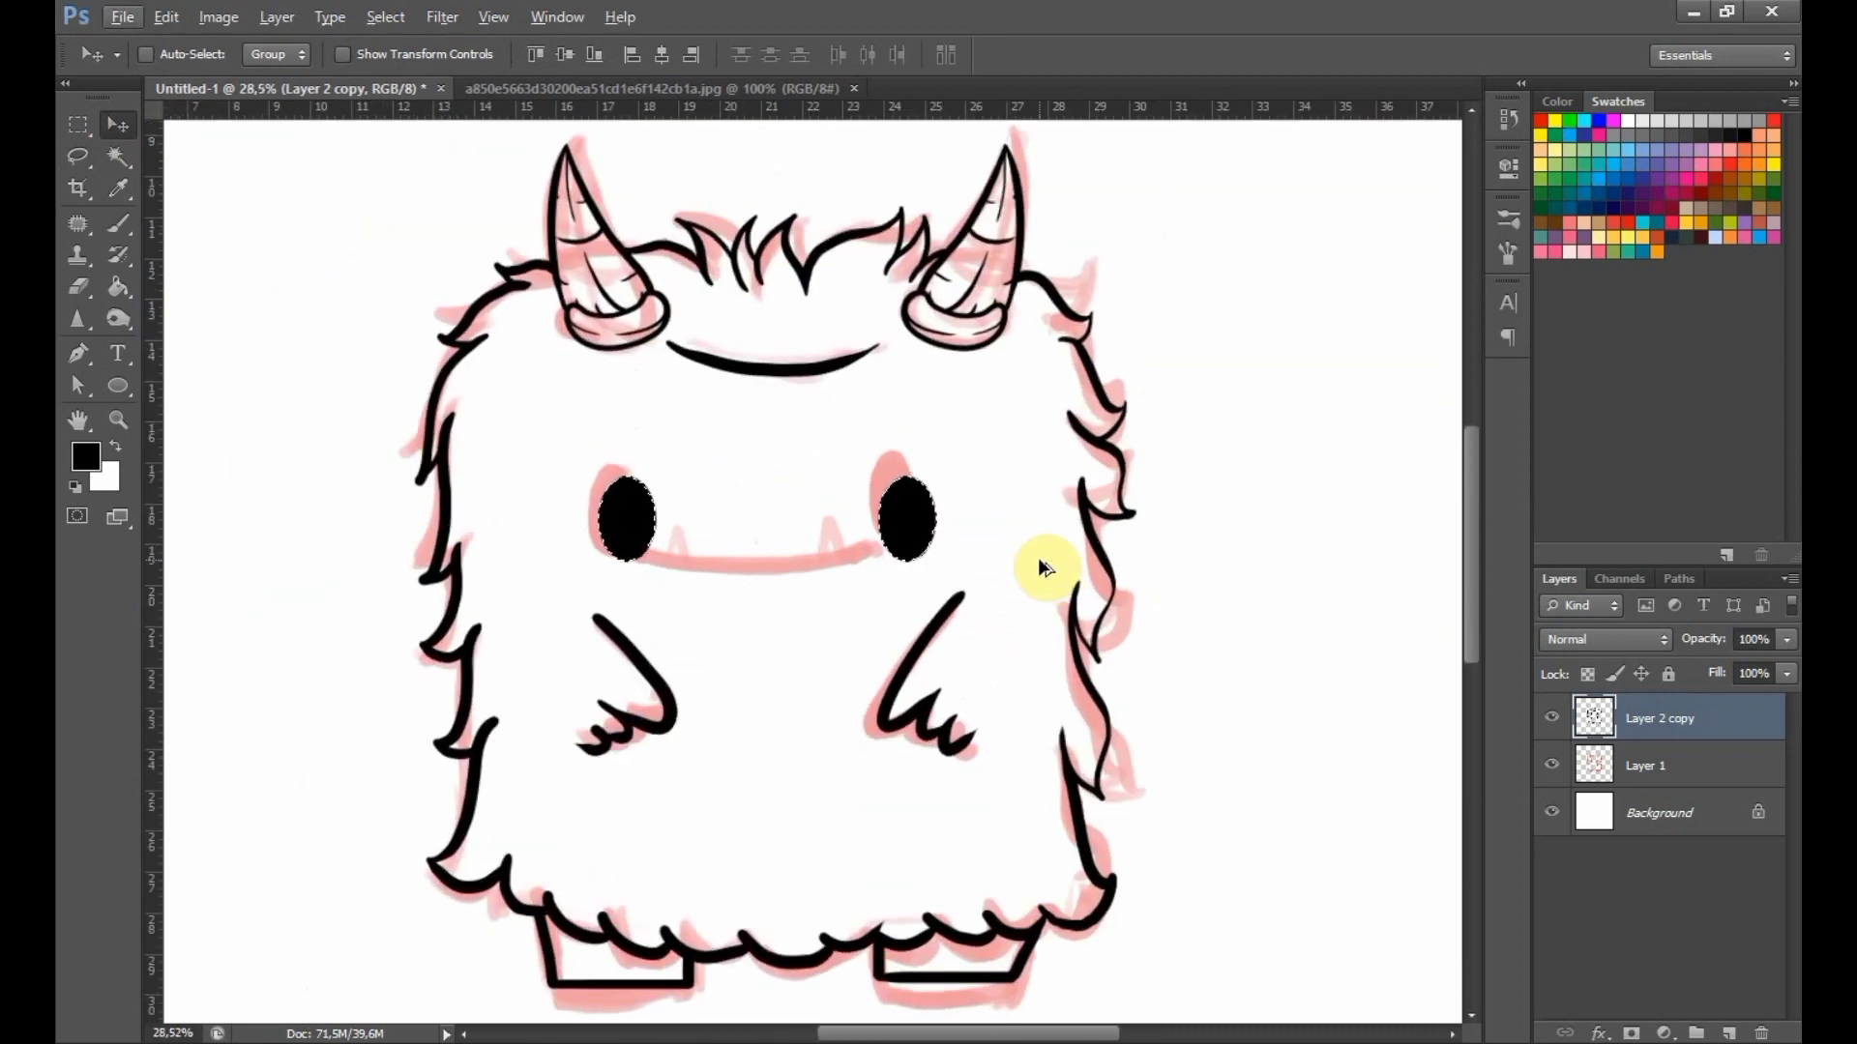
{"action": "scroll", "coordinate": [1028, 531], "scroll_direction": "down", "scroll_amount": 1}
{"action": "key", "text": "ctrl+d"}
Hide the Layer 1 sketch and examine the inked line art on its own.
{"action": "left_click", "coordinate": [1551, 765]}
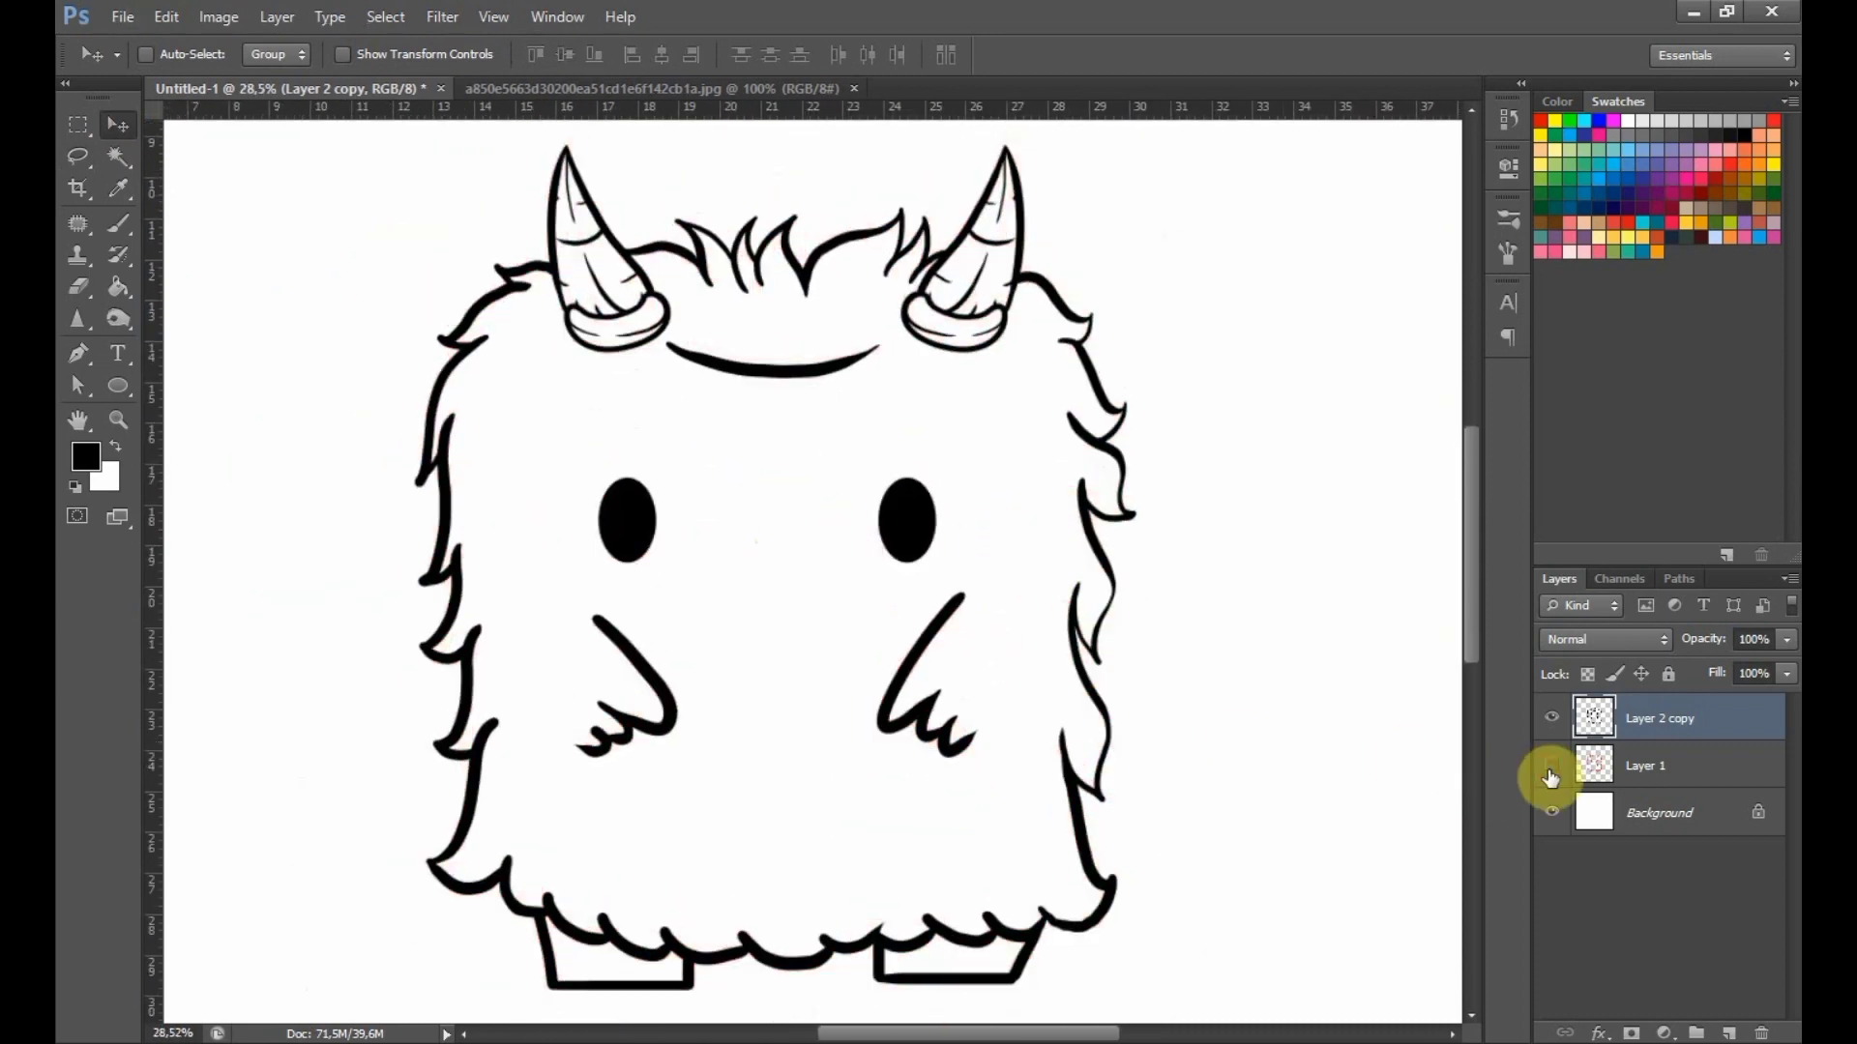
{"action": "scroll", "coordinate": [1001, 706], "scroll_direction": "down", "scroll_amount": 1}
{"action": "scroll", "coordinate": [1054, 542], "scroll_direction": "down", "scroll_amount": 1}
{"action": "scroll", "coordinate": [987, 613], "scroll_direction": "up", "scroll_amount": 1}
{"action": "scroll", "coordinate": [1069, 622], "scroll_direction": "down", "scroll_amount": 1}
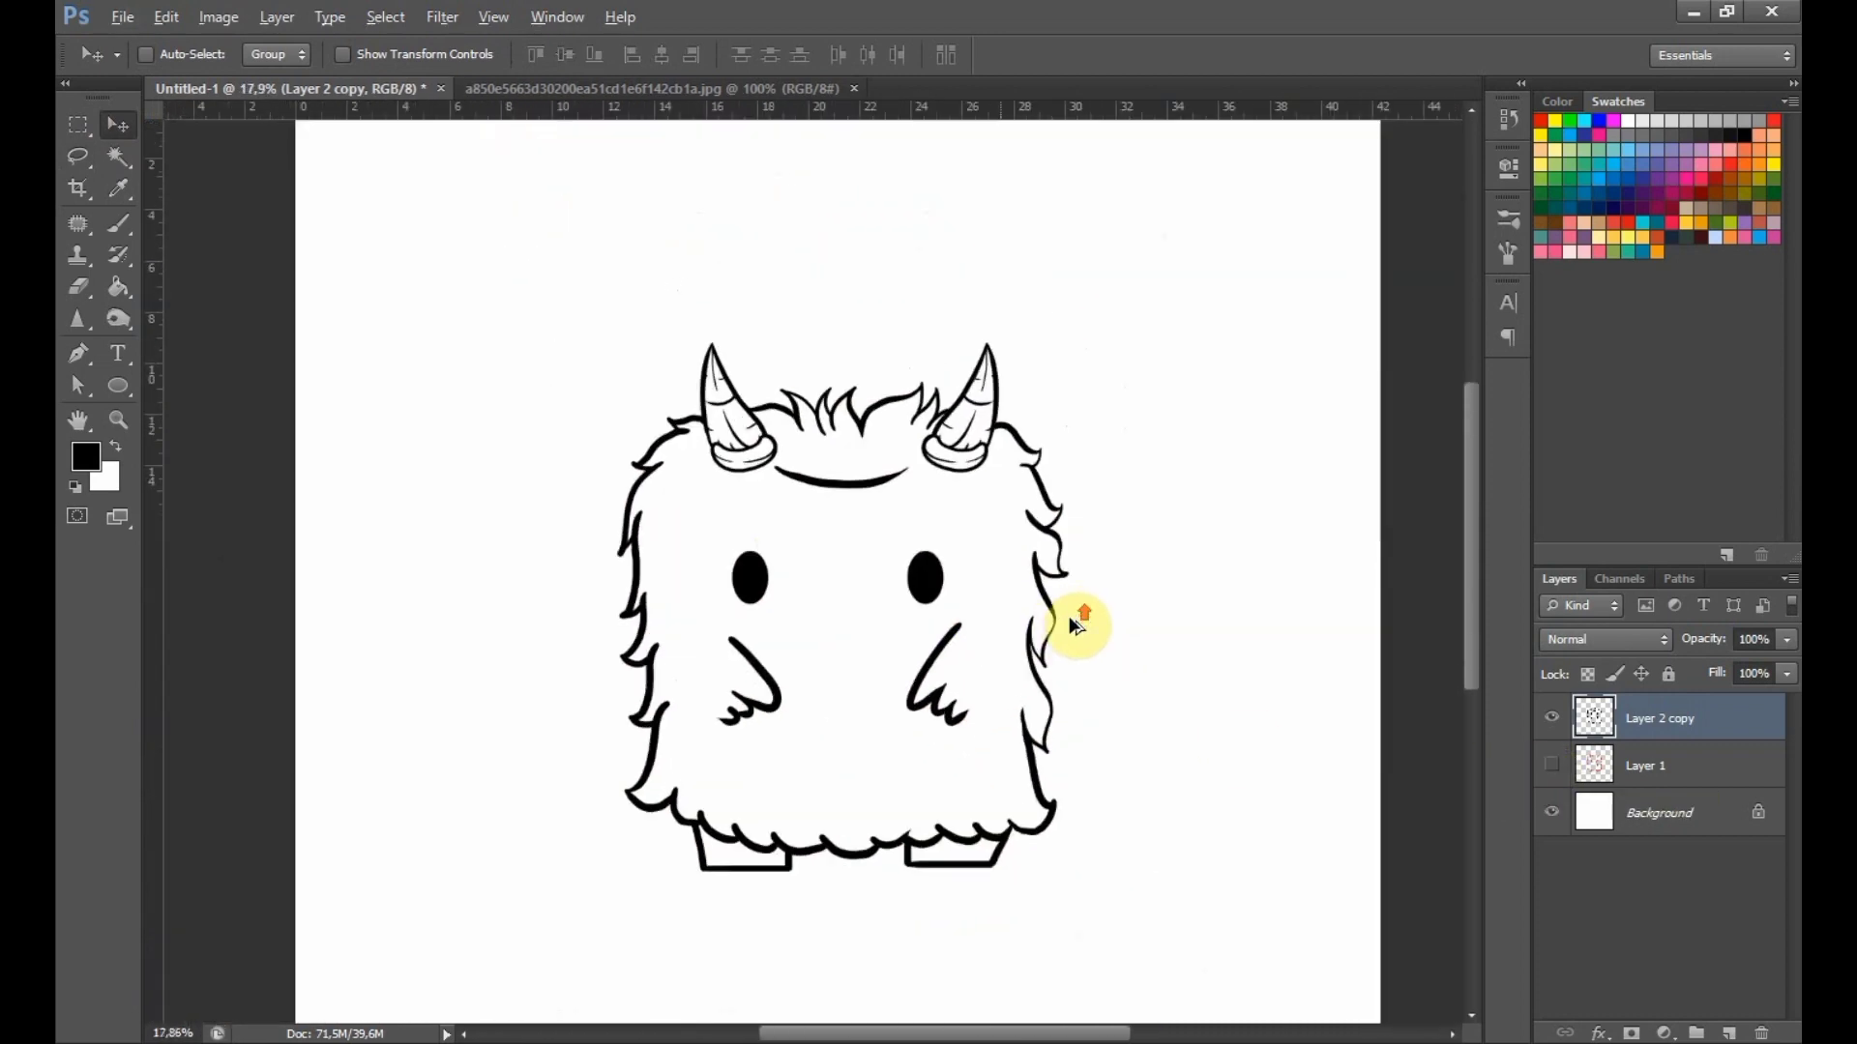
Erase the uneven fur outline on the body's right side and re-ink it over the sketch as pointed tufts.
{"action": "scroll", "coordinate": [1070, 624], "scroll_direction": "up", "scroll_amount": 2}
{"action": "key", "text": "e"}
{"action": "mouse_move", "coordinate": [995, 746]}
{"action": "left_mouse_down"}
{"action": "mouse_move", "coordinate": [1048, 664]}
{"action": "mouse_move", "coordinate": [1051, 559]}
{"action": "mouse_move", "coordinate": [1016, 617]}
{"action": "left_mouse_up"}
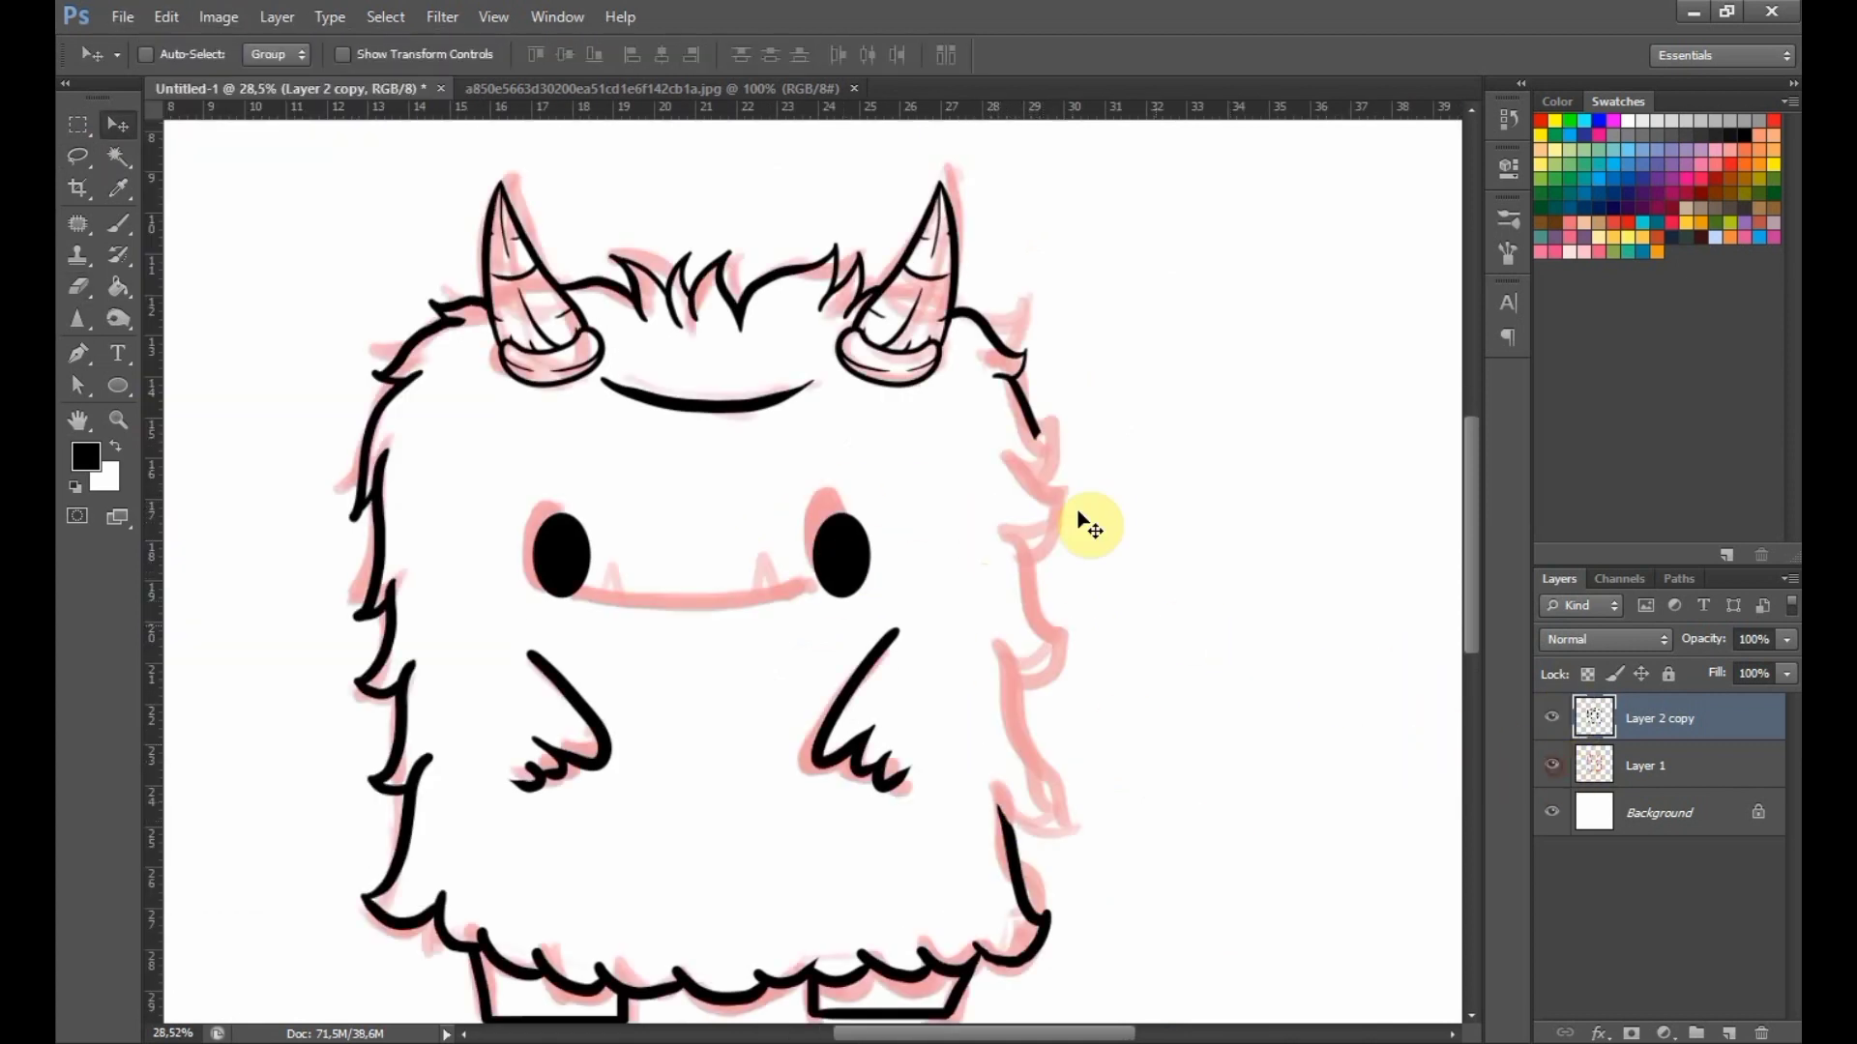
{"action": "key", "text": "b"}
{"action": "left_click_drag", "start_coordinate": [1010, 382], "coordinate": [1030, 416]}
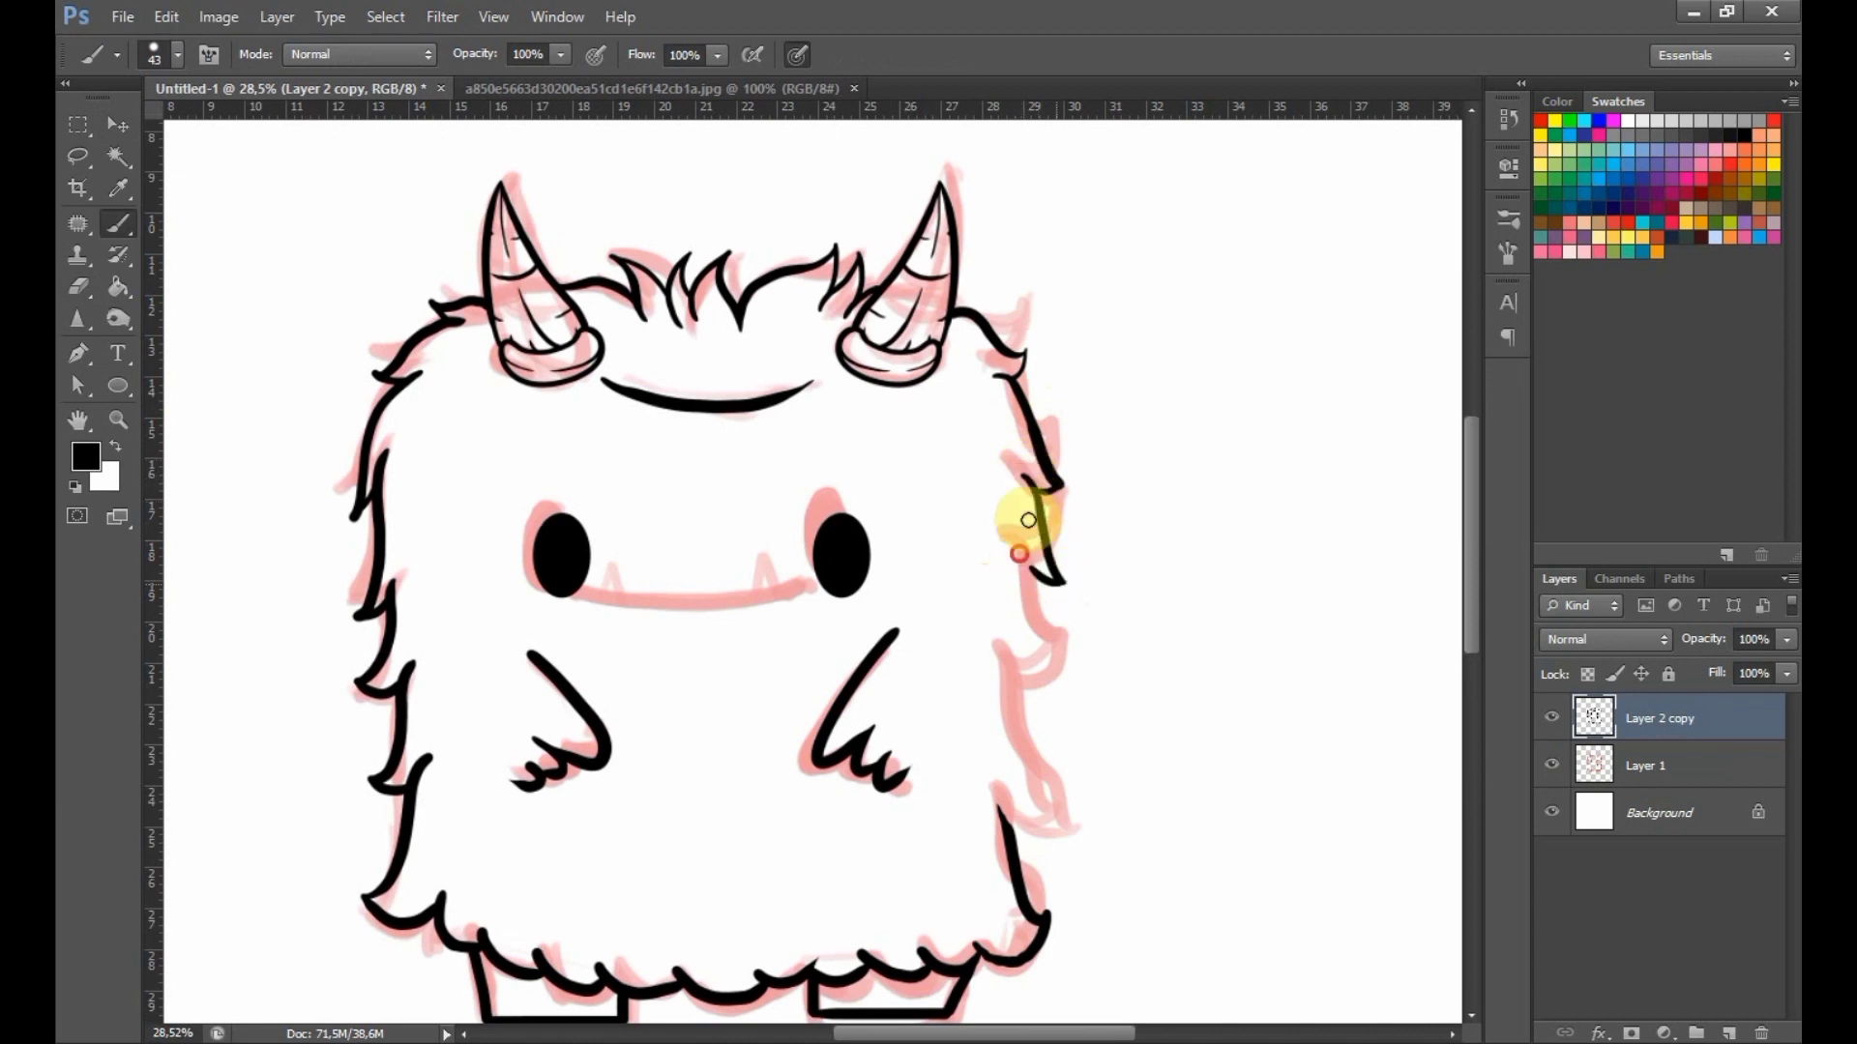
{"action": "left_click_drag", "start_coordinate": [1015, 549], "coordinate": [1051, 706]}
{"action": "left_click_drag", "start_coordinate": [1006, 646], "coordinate": [1007, 765]}
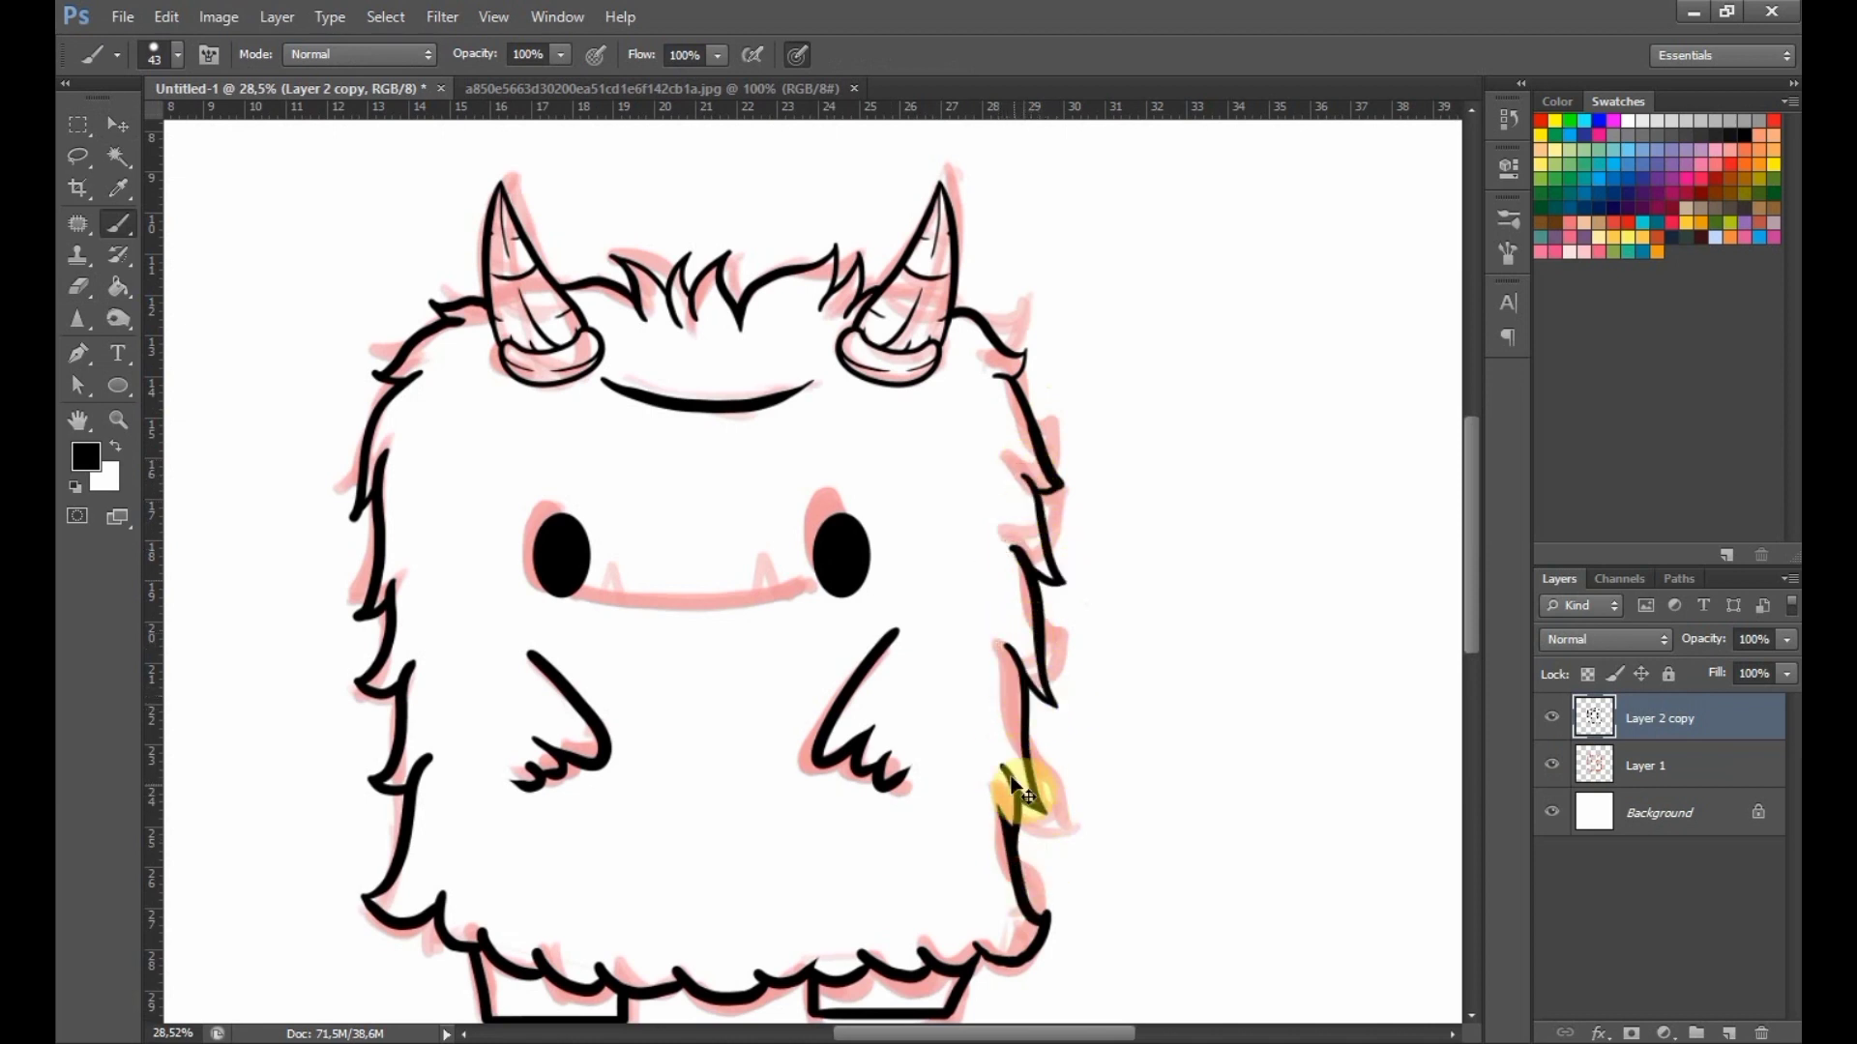
Undo the last stroke, erase the line below the lowest right tuft, and re-ink it down to the corner.
{"action": "key", "text": "ctrl+z"}
{"action": "key", "text": "e"}
{"action": "left_click_drag", "start_coordinate": [1008, 851], "coordinate": [1015, 878]}
{"action": "key", "text": "b"}
{"action": "left_click_drag", "start_coordinate": [1003, 777], "coordinate": [1043, 914]}
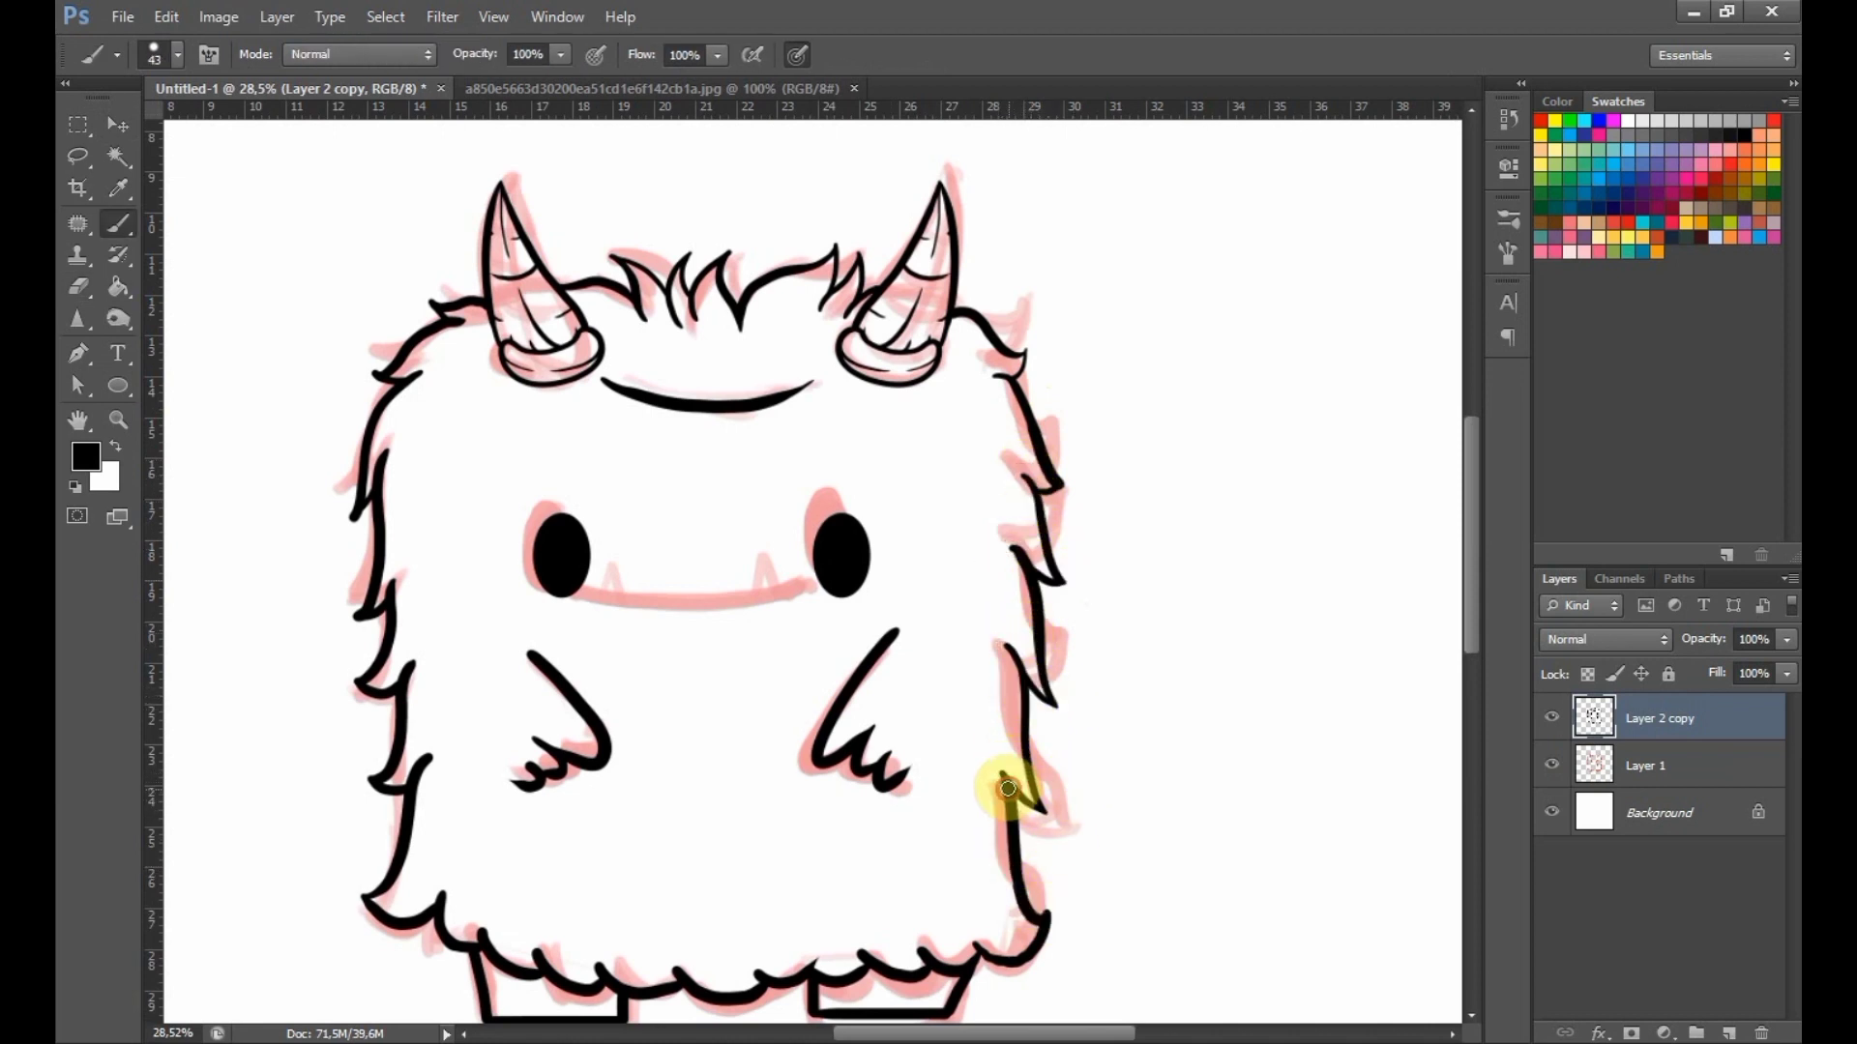
Ink the wide curved mouth between the eyes with two pointed fangs.
{"action": "scroll", "coordinate": [600, 565], "scroll_direction": "up", "scroll_amount": 3}
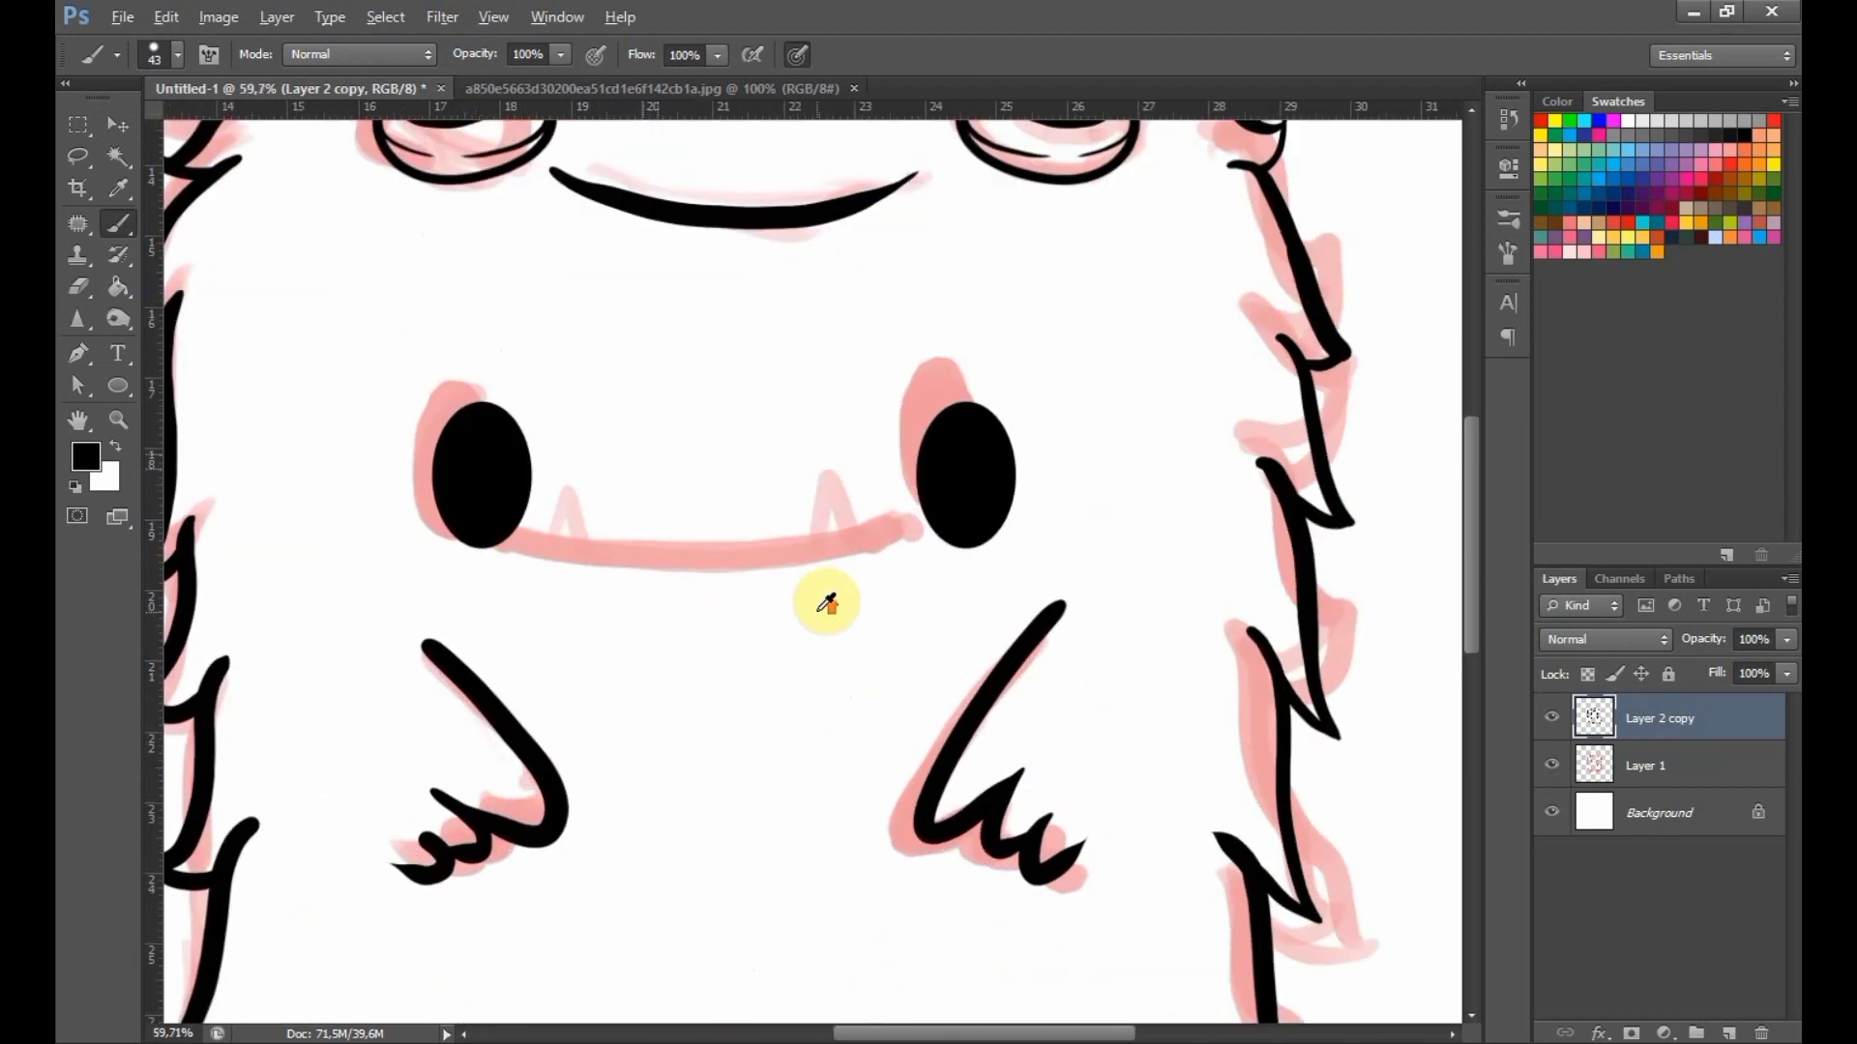
{"action": "left_click_drag", "start_coordinate": [465, 547], "coordinate": [934, 530]}
{"action": "key", "text": "ctrl+z"}
{"action": "mouse_move", "coordinate": [458, 555]}
{"action": "left_mouse_down"}
{"action": "mouse_move", "coordinate": [635, 593]}
{"action": "mouse_move", "coordinate": [953, 542]}
{"action": "left_mouse_up"}
{"action": "mouse_move", "coordinate": [838, 560]}
{"action": "left_mouse_down"}
{"action": "mouse_move", "coordinate": [853, 483]}
{"action": "mouse_move", "coordinate": [891, 553]}
{"action": "left_mouse_up"}
Hide the Layer 1 sketch so only the black line art shows on the white background.
{"action": "scroll", "coordinate": [894, 523], "scroll_direction": "down", "scroll_amount": 4}
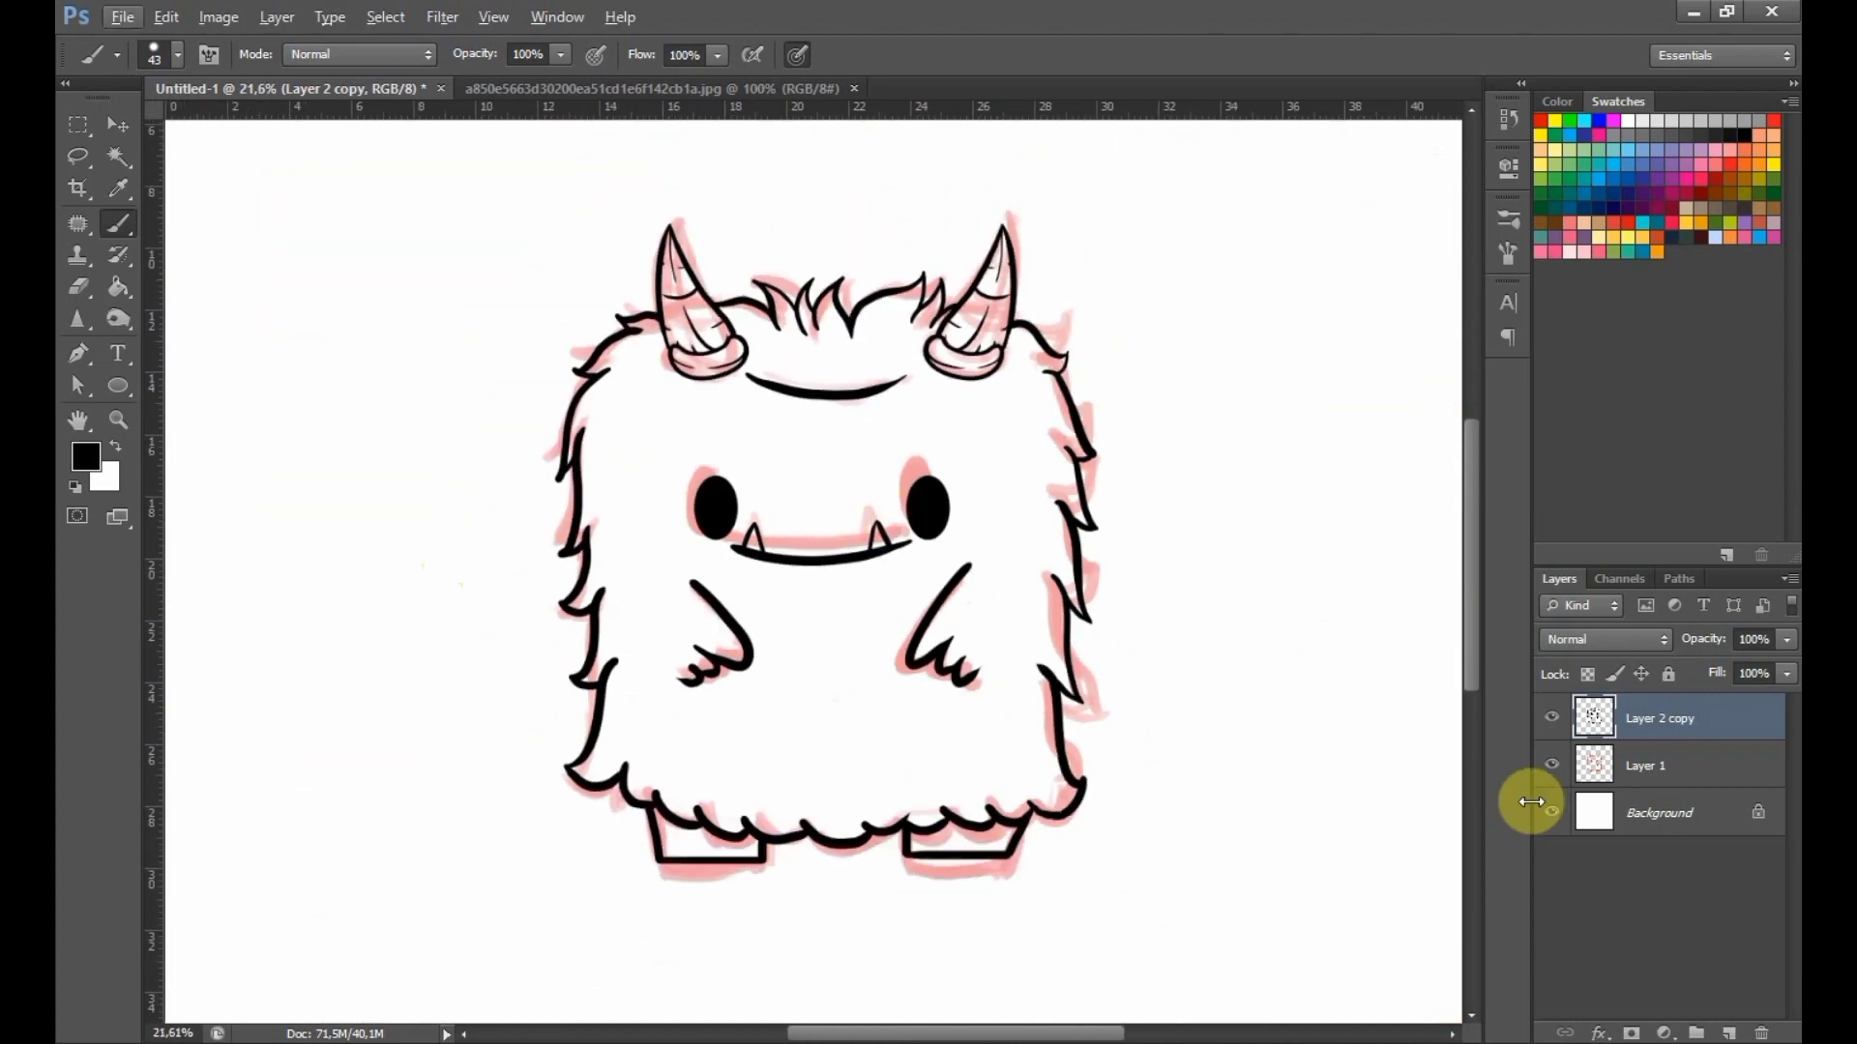
{"action": "left_click", "coordinate": [1551, 765]}
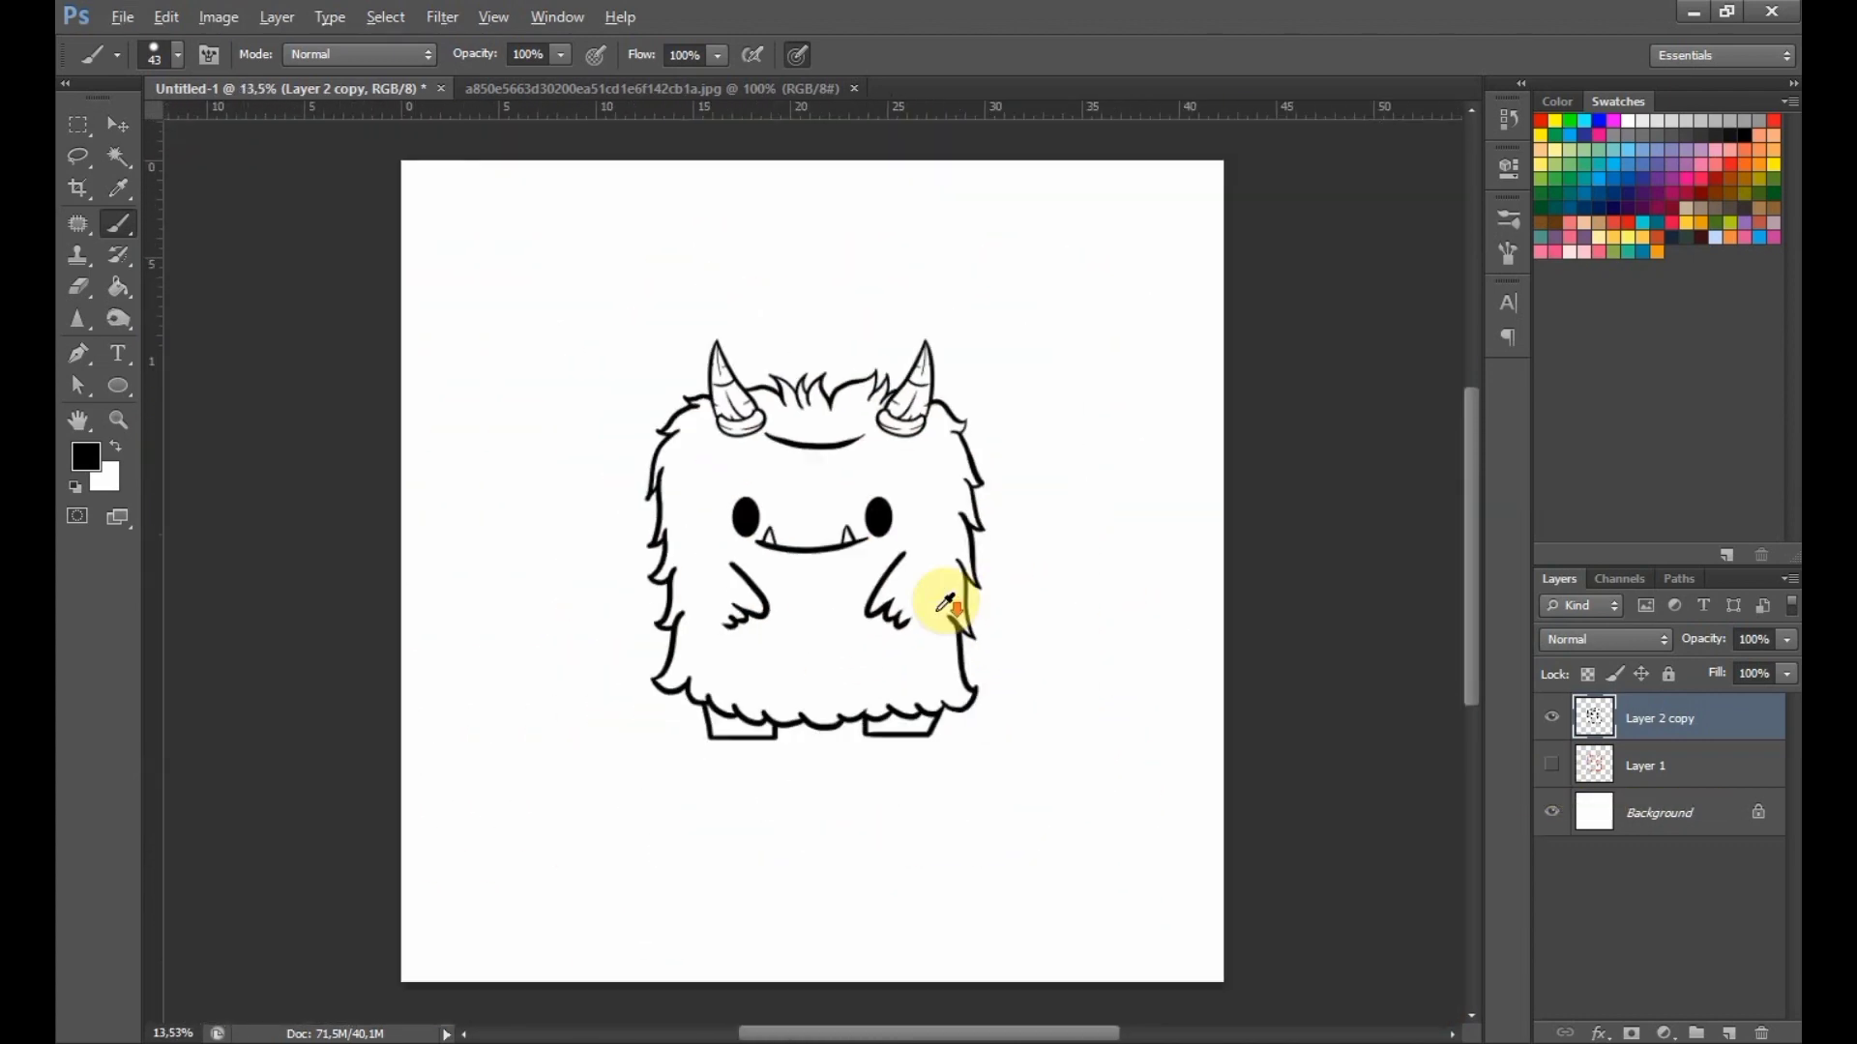